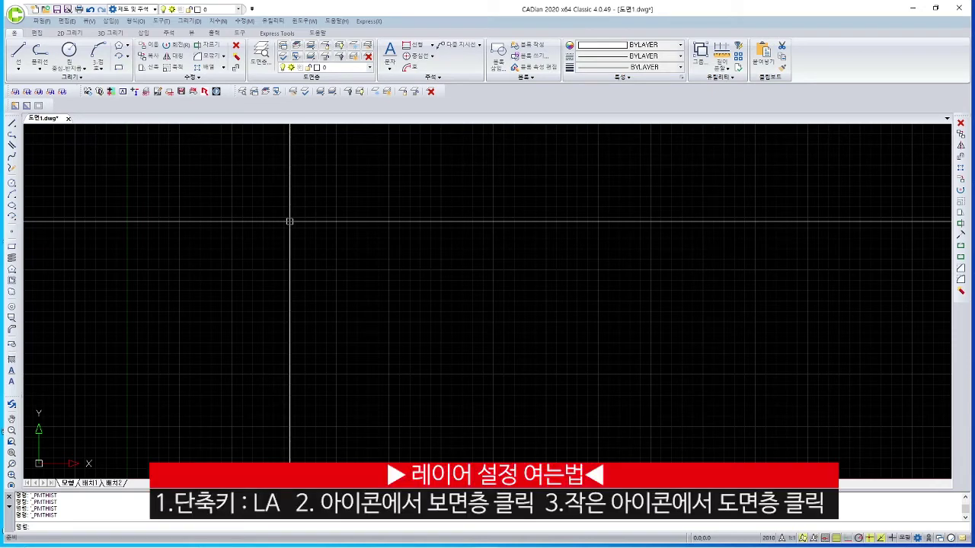
{"action": "type", "text": "LA"}
{"action": "key", "text": "Return"}
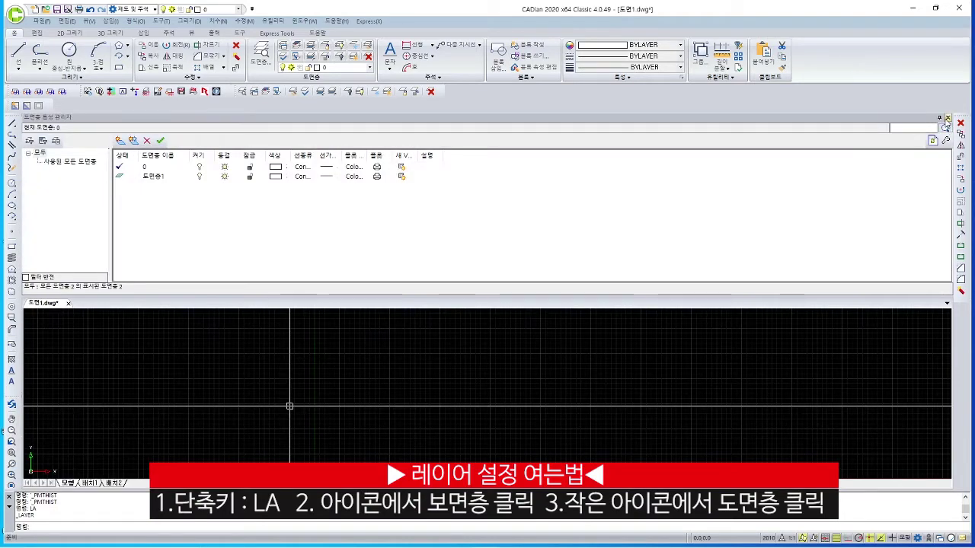
{"action": "left_click", "coordinate": [949, 118]}
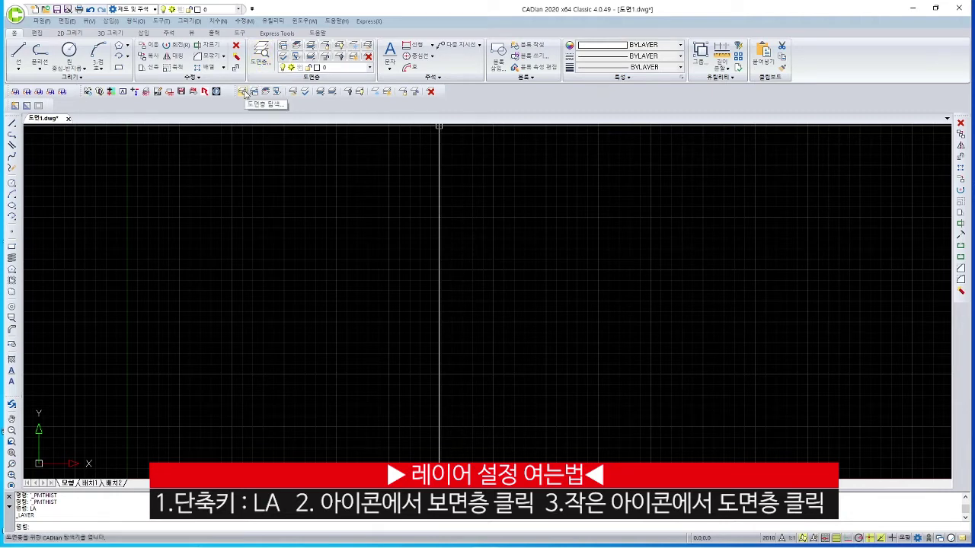
- Open the layer properties manager and delete the layer 도면층1
{"action": "left_click", "coordinate": [260, 54]}
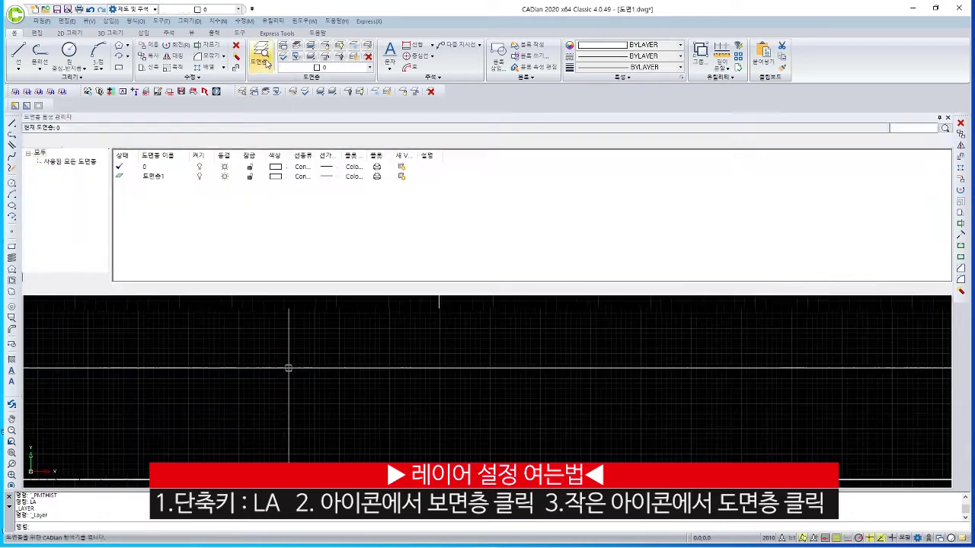
{"action": "left_click", "coordinate": [168, 180]}
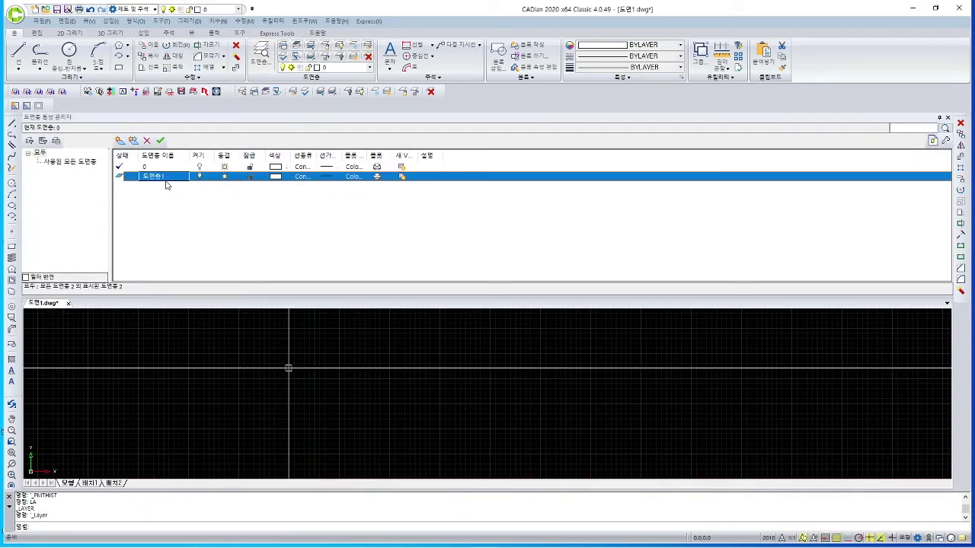
{"action": "key", "text": "Delete"}
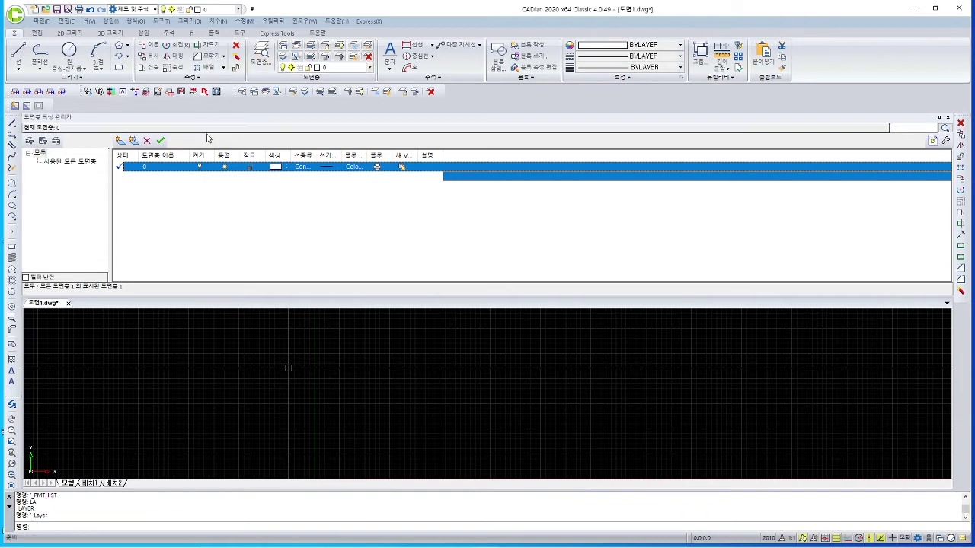
- Create a new layer named 외형선 and set its color to green (index 3)
{"action": "left_click", "coordinate": [120, 141]}
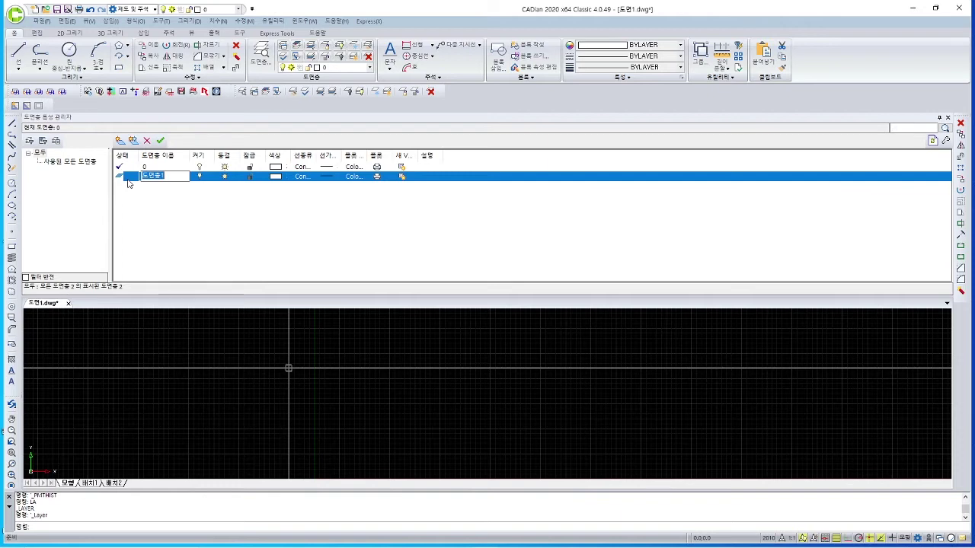
{"action": "type", "text": "d"}
{"action": "key", "text": "BackSpace"}
{"action": "type", "text": "ㄷ"}
{"action": "type", "text": "벽선"}
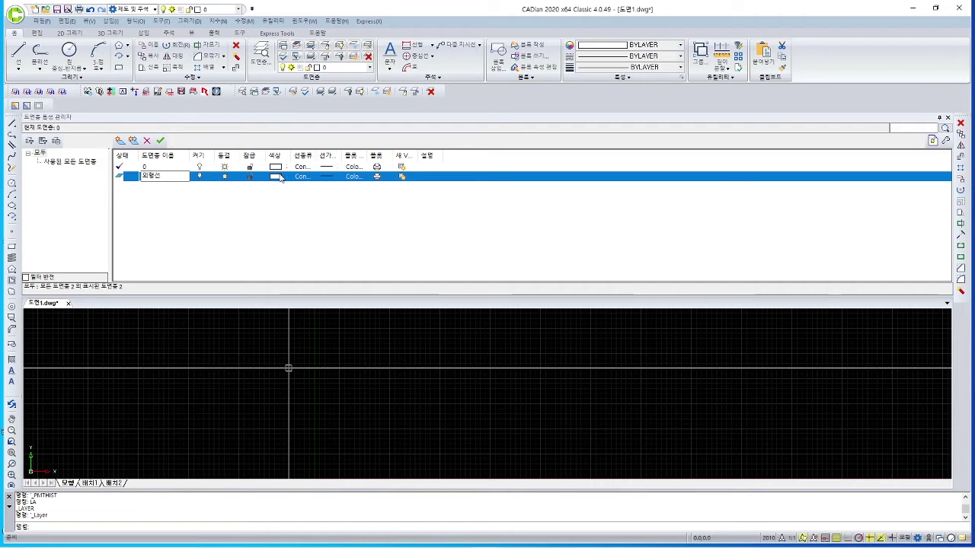
{"action": "left_click", "coordinate": [279, 178]}
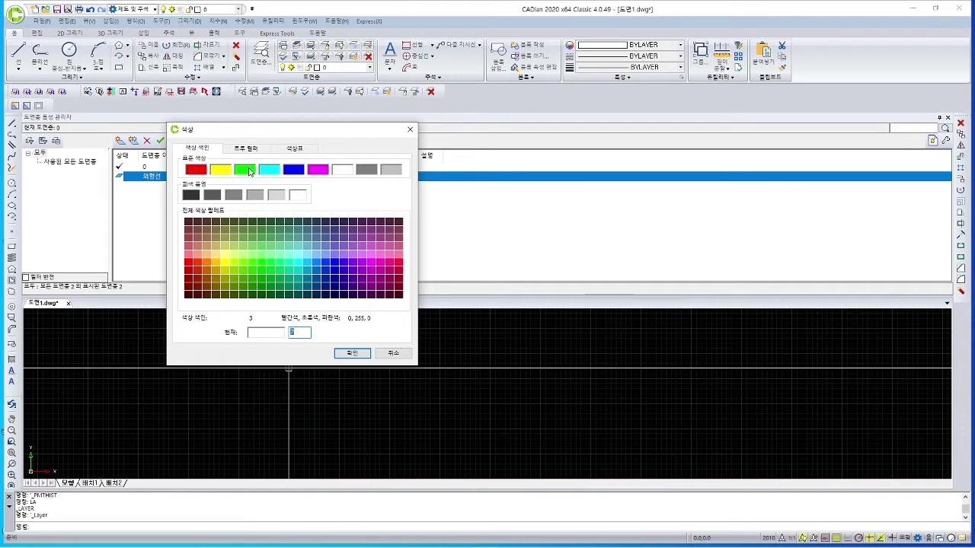
{"action": "left_click", "coordinate": [248, 170]}
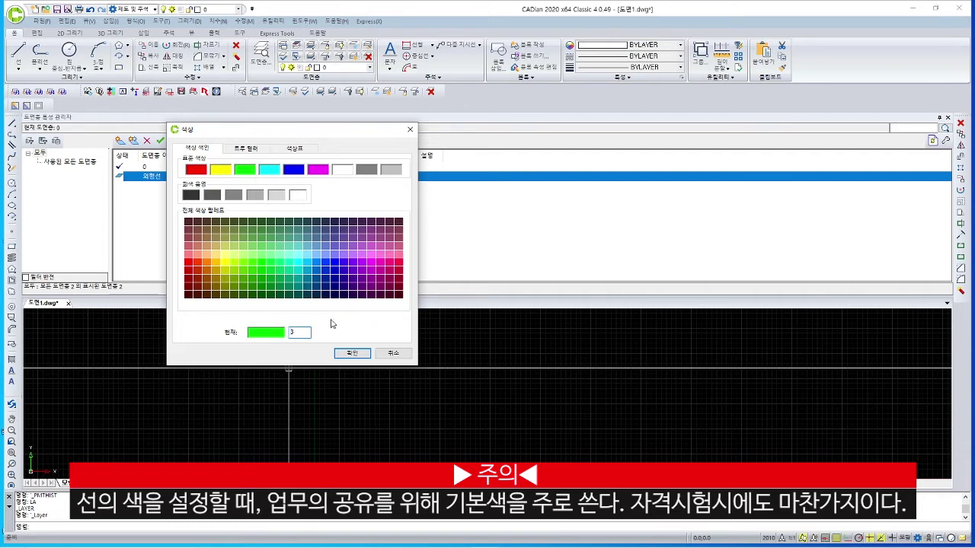
{"action": "left_click", "coordinate": [351, 352]}
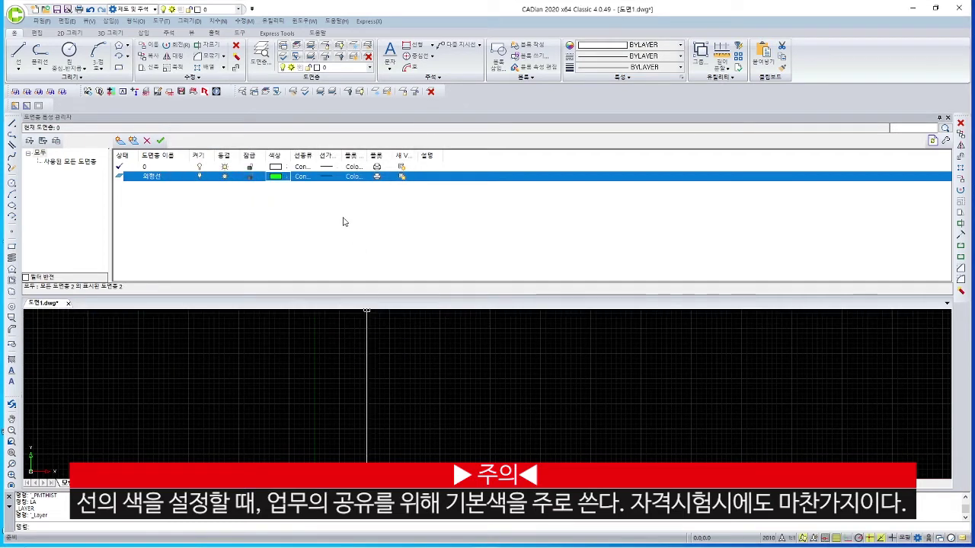
{"action": "left_click", "coordinate": [325, 176]}
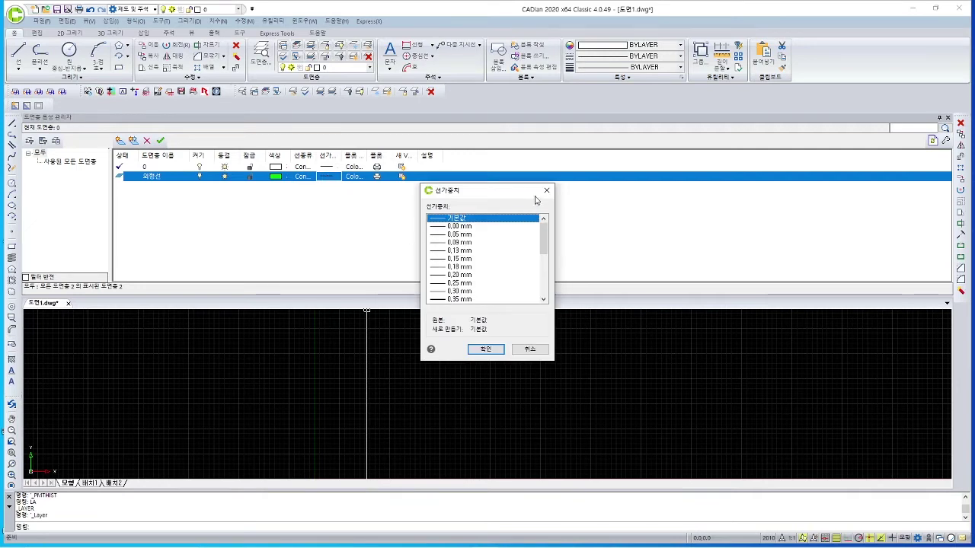
{"action": "left_click", "coordinate": [546, 191]}
{"action": "left_click", "coordinate": [303, 177]}
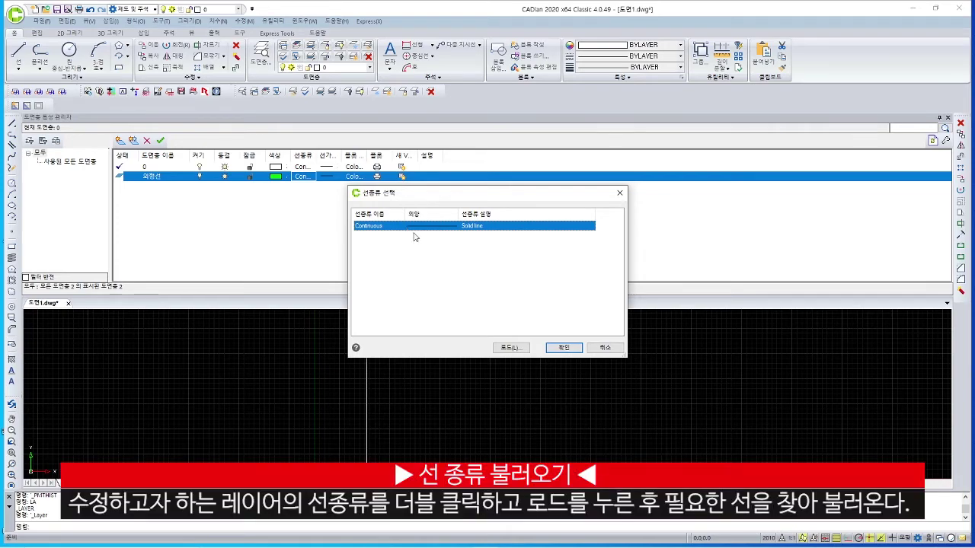
{"action": "left_click", "coordinate": [511, 348]}
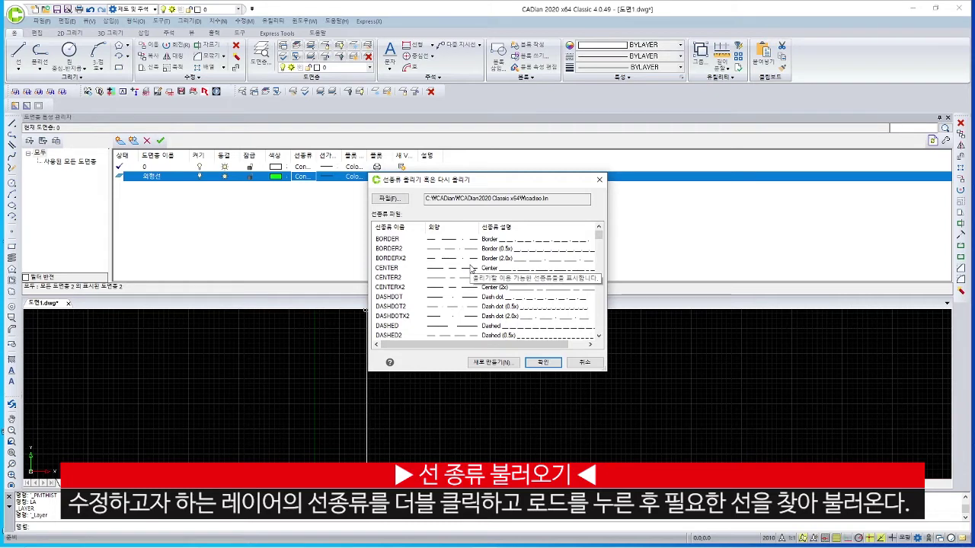
{"action": "left_click", "coordinate": [600, 182]}
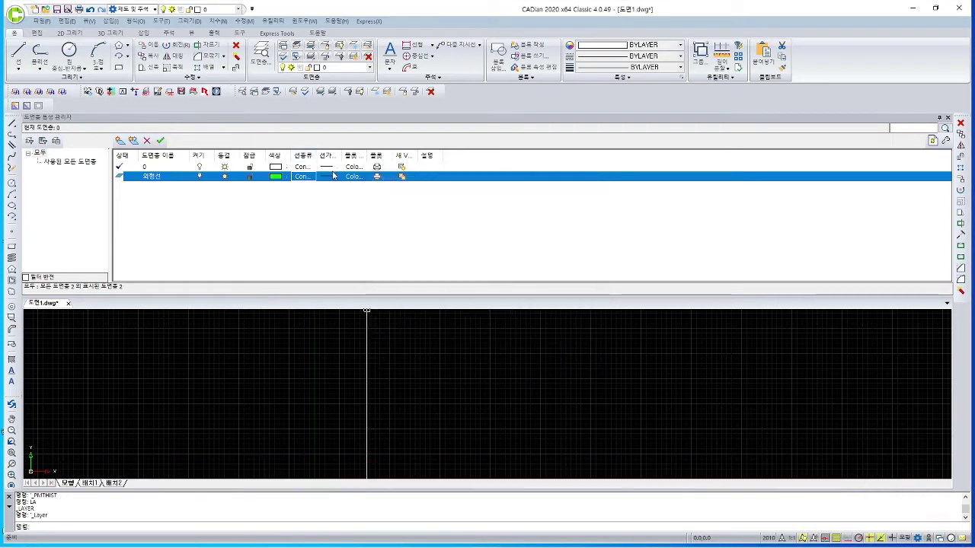
- Set the lineweight of the 외형선 layer to 0.50 mm
{"action": "left_click", "coordinate": [331, 178]}
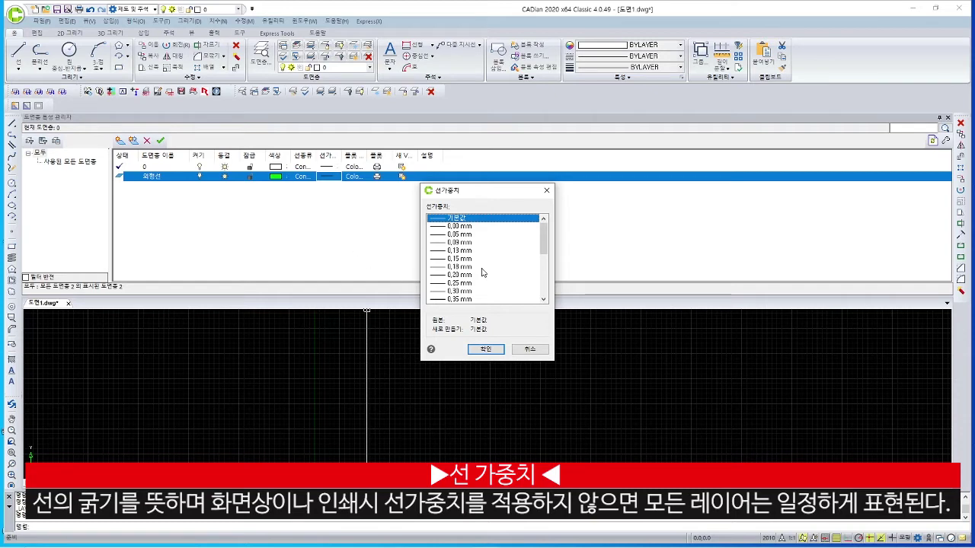
{"action": "scroll", "coordinate": [481, 272], "scroll_direction": "down", "scroll_amount": 2}
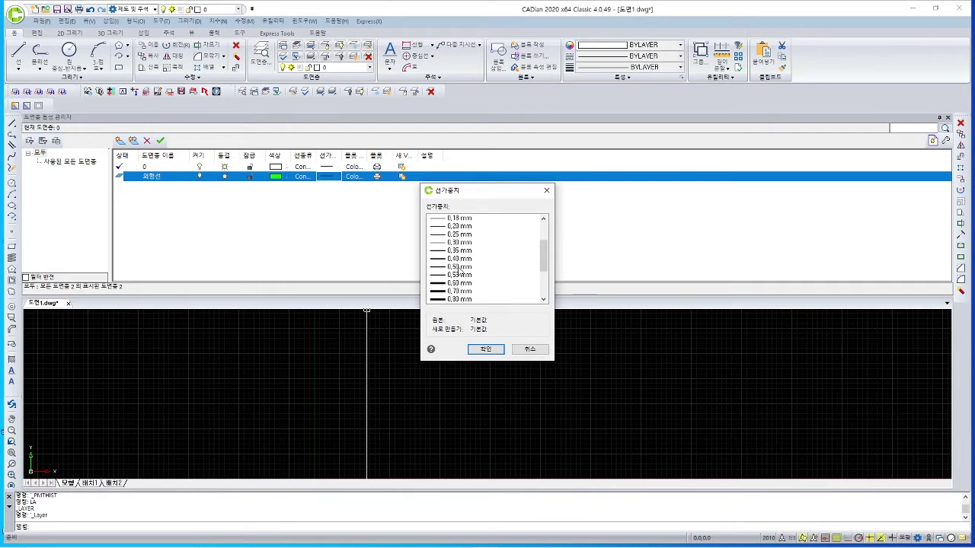
{"action": "left_click", "coordinate": [459, 267]}
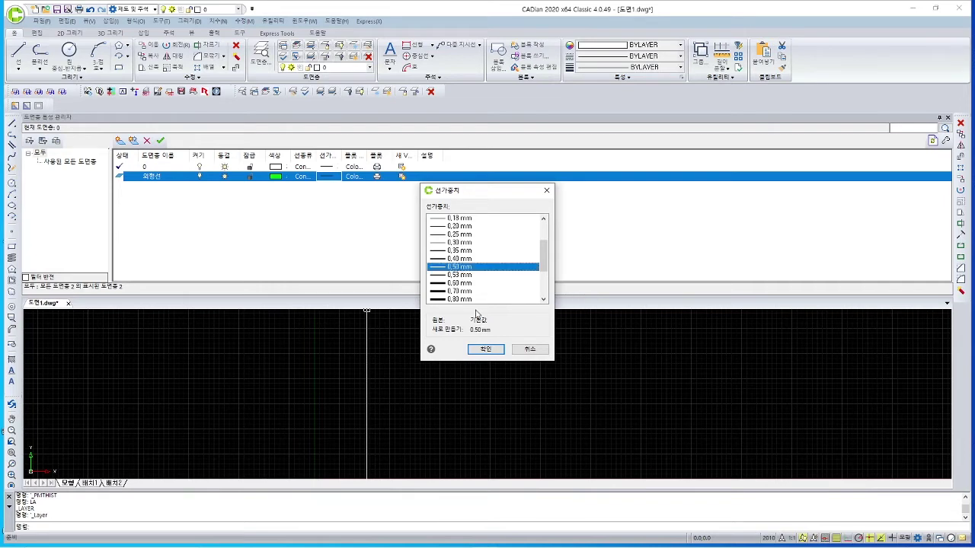
{"action": "left_click", "coordinate": [485, 349]}
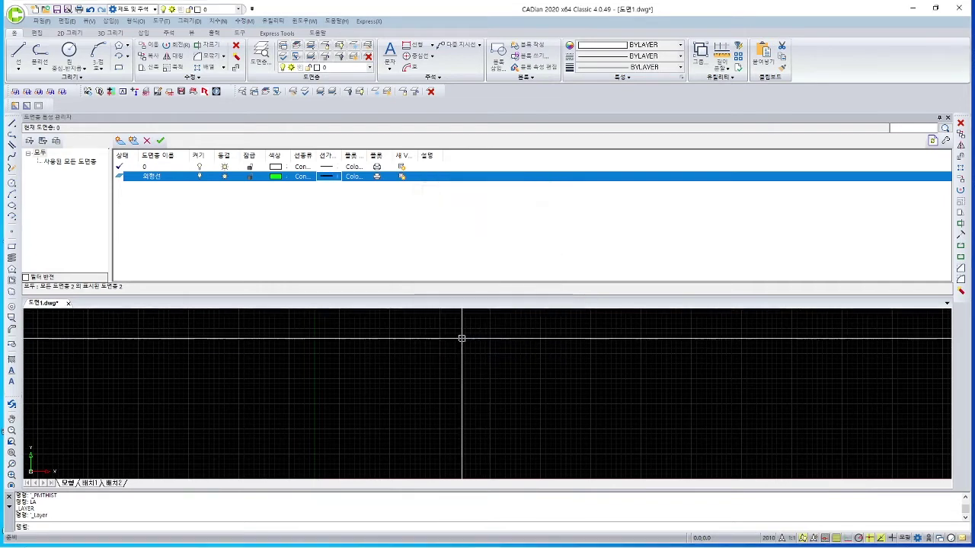
{"action": "left_click", "coordinate": [356, 179]}
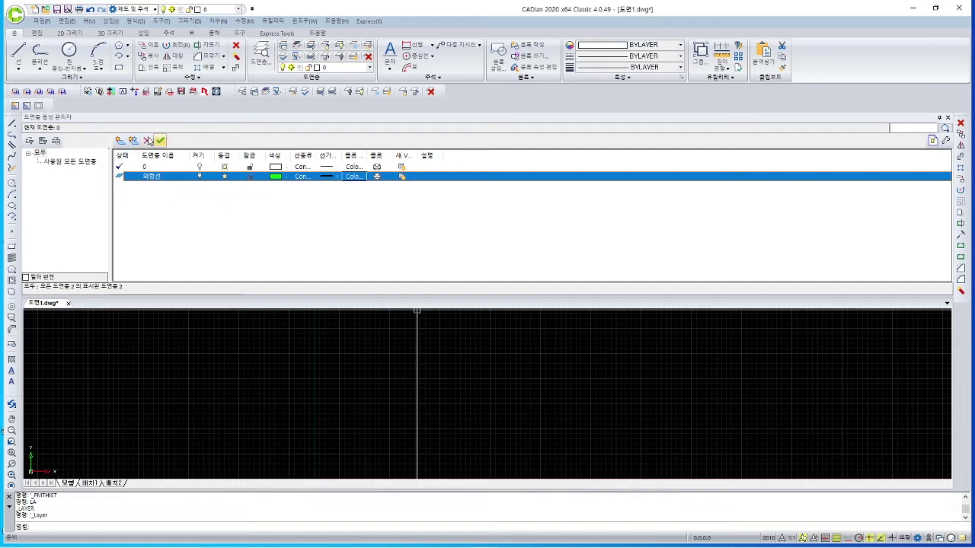
- Create another layer named 중심선 and set its color to red (index 1)
{"action": "left_click", "coordinate": [121, 141]}
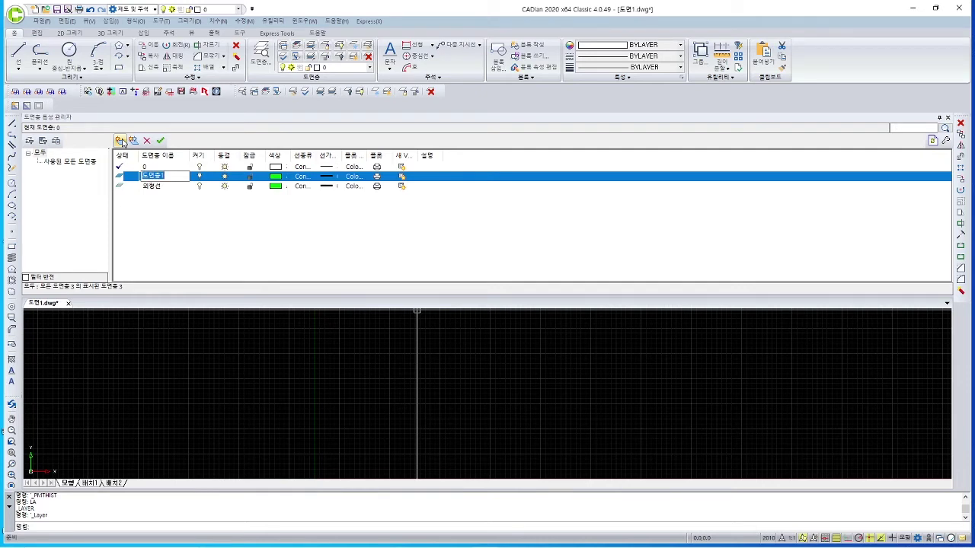
{"action": "type", "text": "회"}
{"action": "type", "text": "중심선"}
{"action": "key", "text": "Return"}
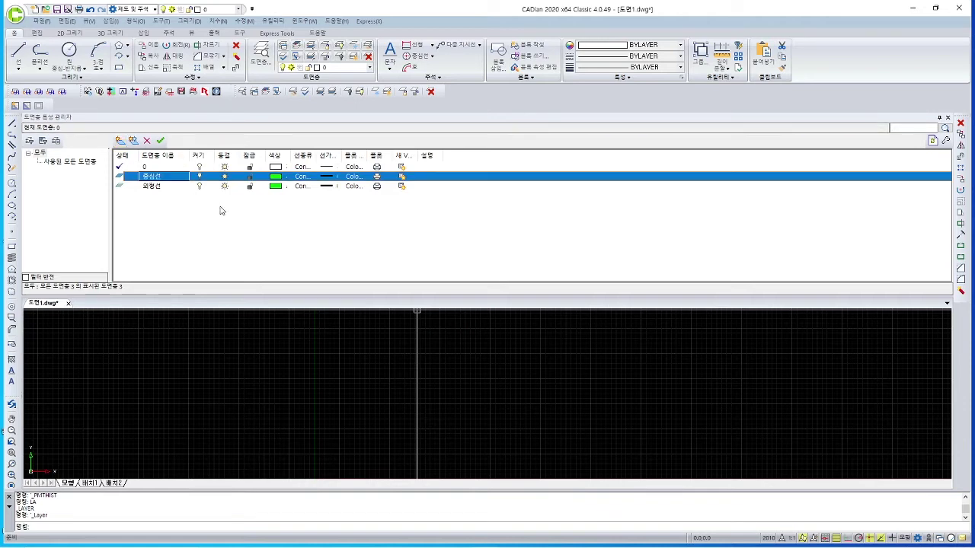
{"action": "left_click", "coordinate": [277, 177]}
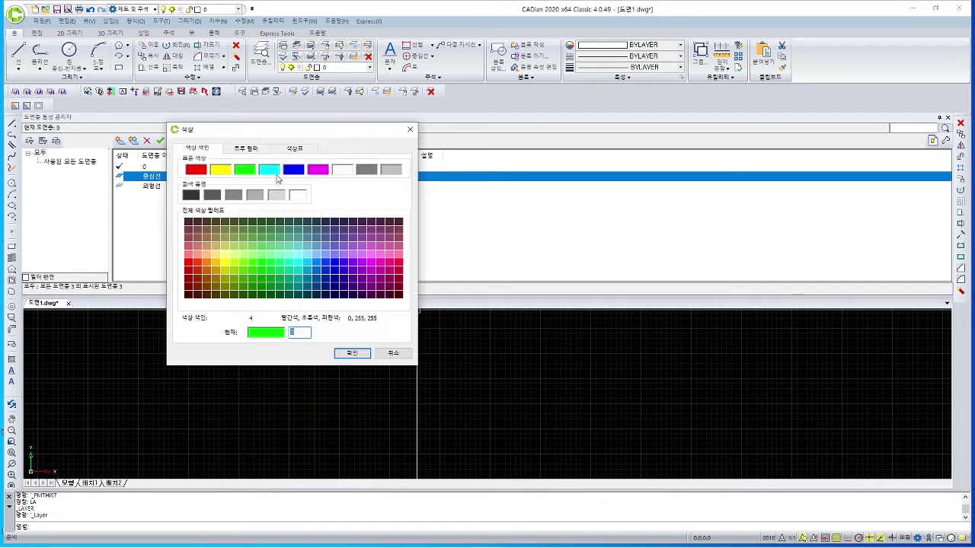
{"action": "left_click", "coordinate": [195, 169]}
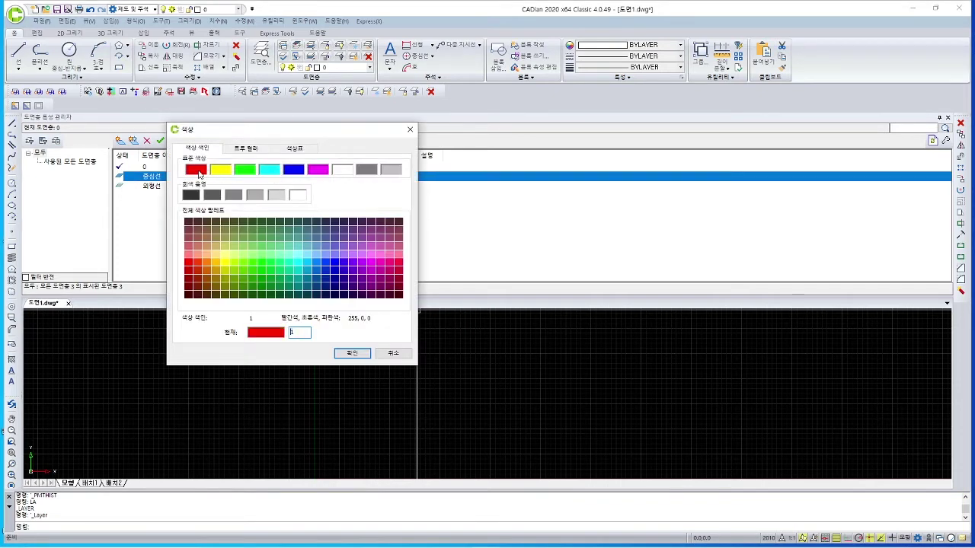
{"action": "left_click", "coordinate": [351, 353]}
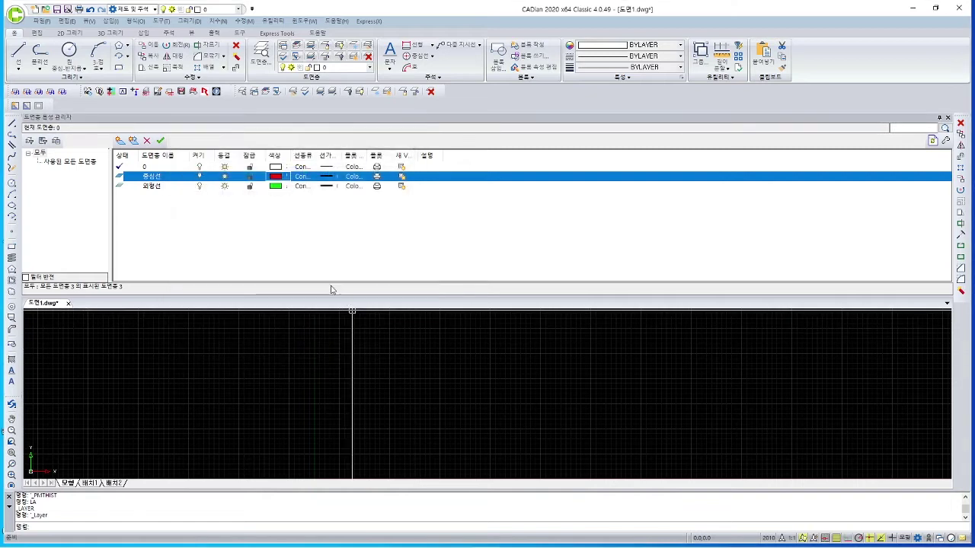
- Load the CENTER2 (0.5x) linetype and assign it to the 중심선 layer
{"action": "left_click", "coordinate": [301, 179]}
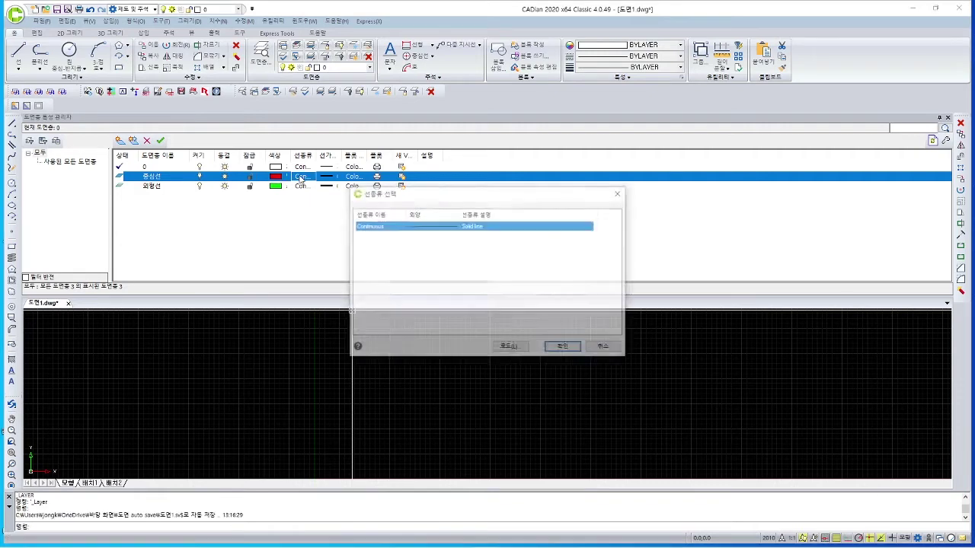
{"action": "left_click", "coordinate": [518, 347]}
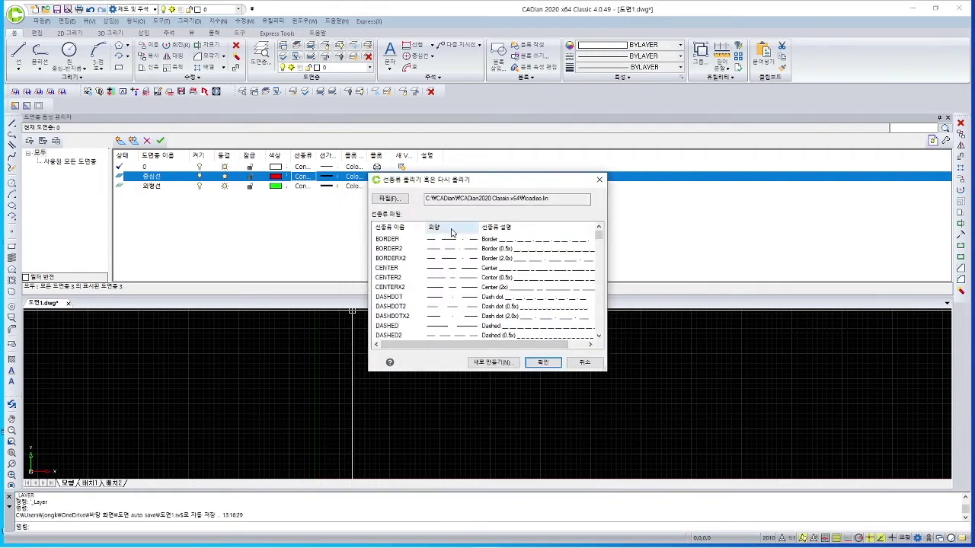
{"action": "left_click", "coordinate": [449, 259]}
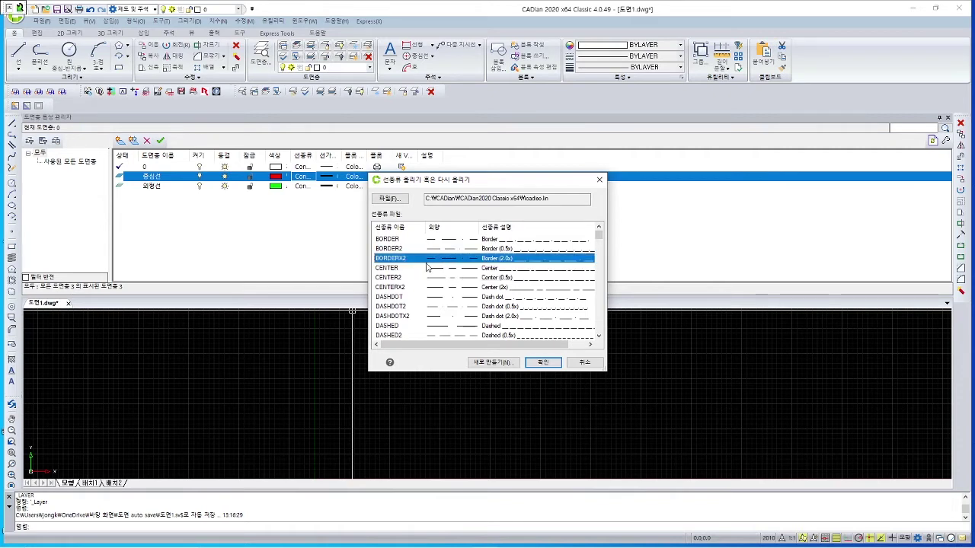
{"action": "left_click", "coordinate": [428, 269]}
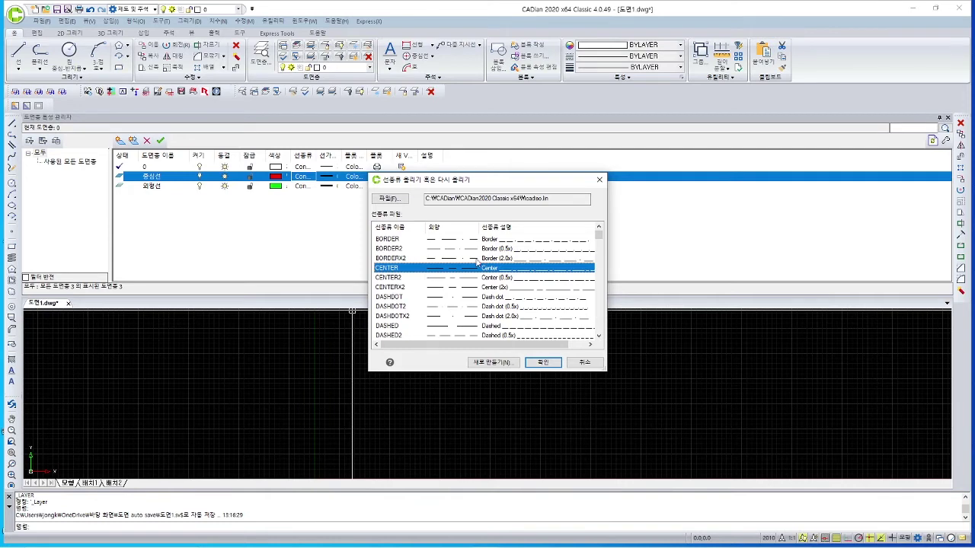
{"action": "scroll", "coordinate": [476, 313], "scroll_direction": "down", "scroll_amount": 4}
{"action": "left_click", "coordinate": [476, 307]}
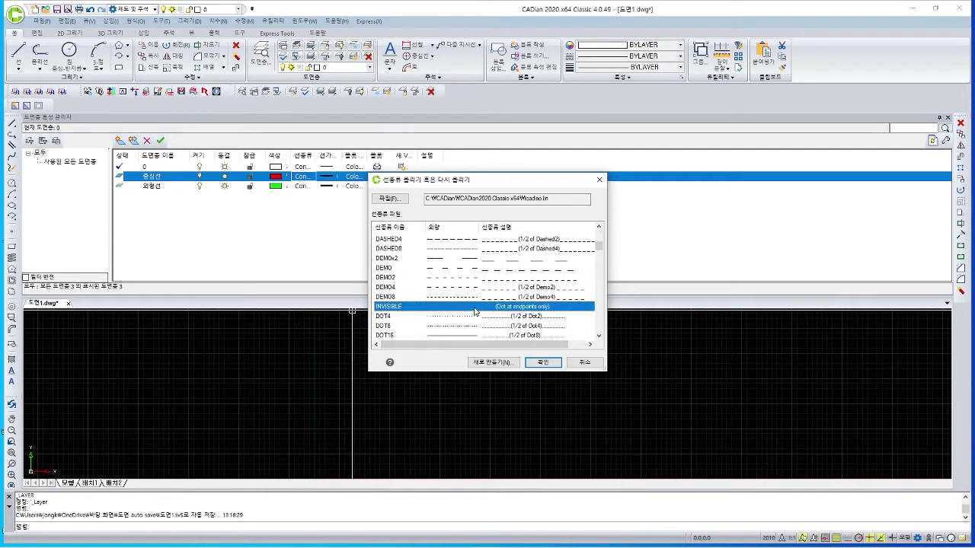
{"action": "key", "text": "c"}
{"action": "key", "text": "c"}
{"action": "key", "text": "c"}
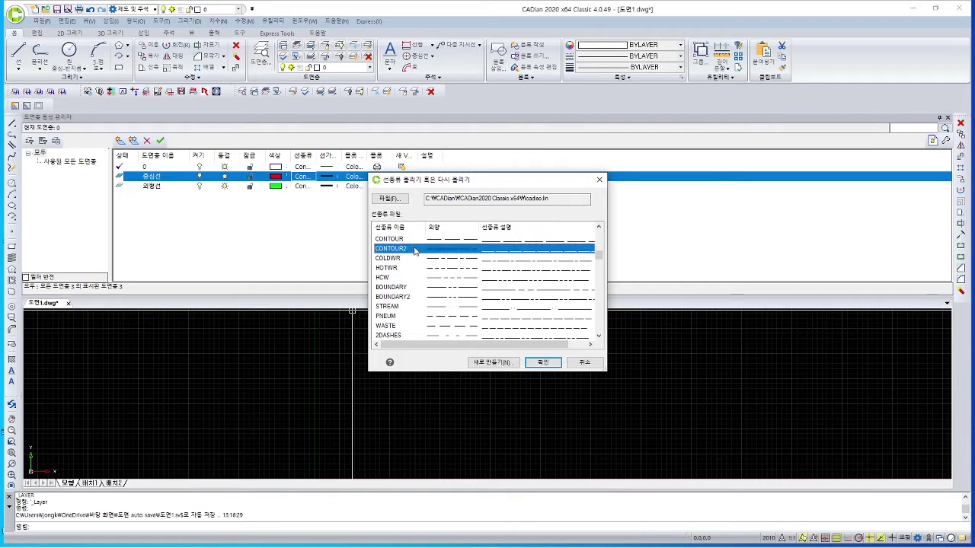
{"action": "key", "text": "c"}
{"action": "key", "text": "c"}
{"action": "key", "text": "c"}
{"action": "key", "text": "c"}
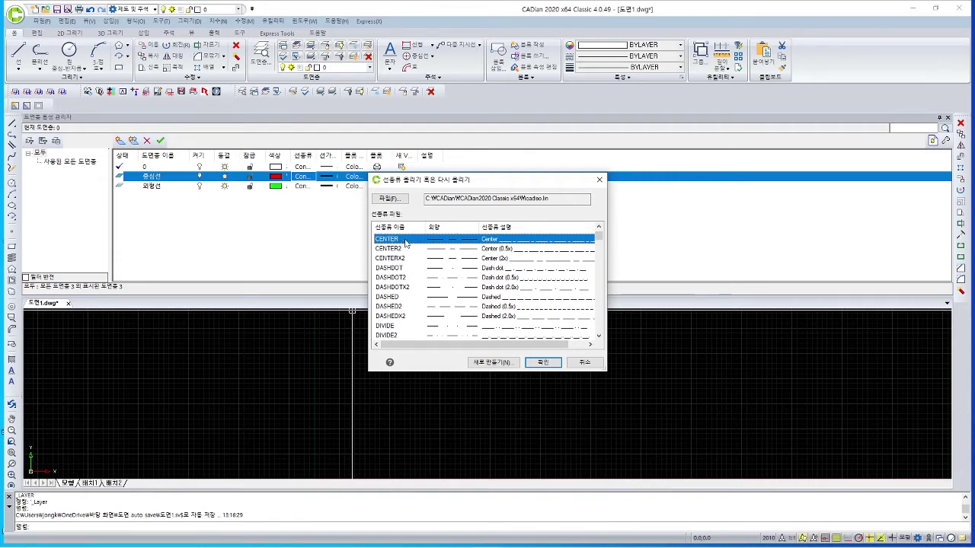
{"action": "left_click", "coordinate": [403, 249]}
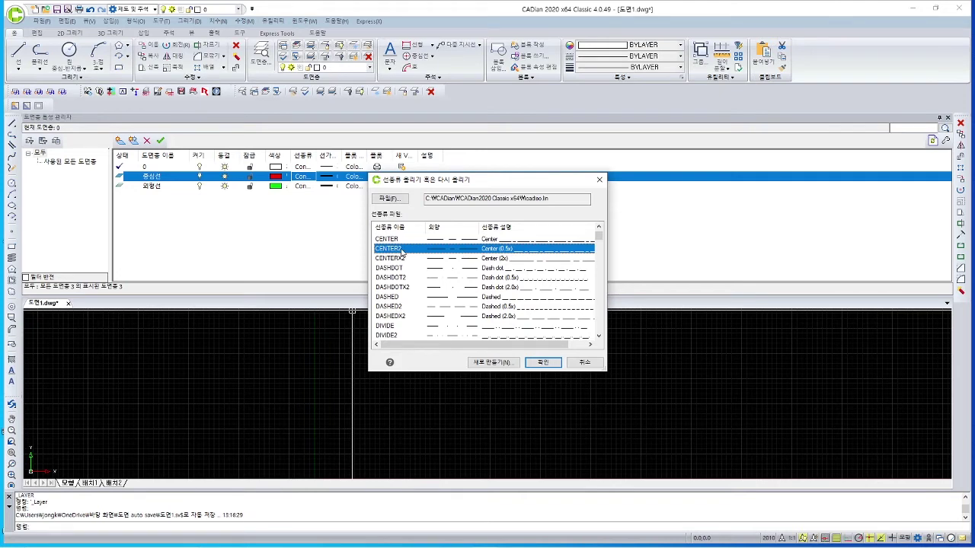
{"action": "left_click", "coordinate": [406, 260]}
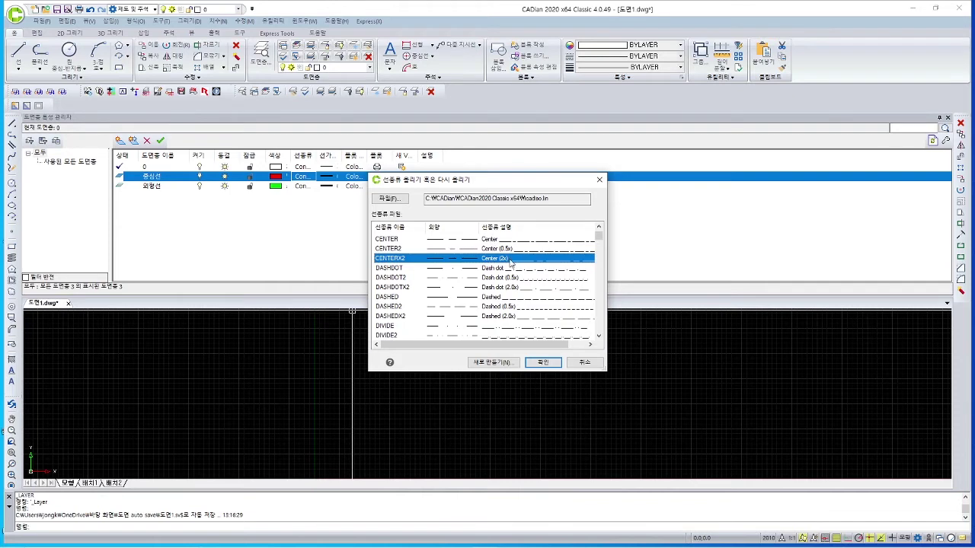
{"action": "left_click", "coordinate": [384, 249]}
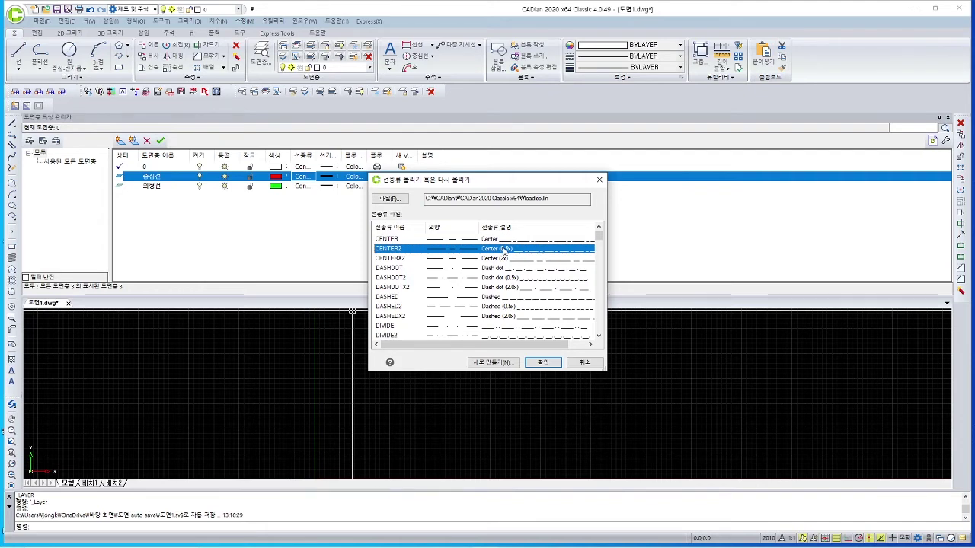
{"action": "left_click", "coordinate": [543, 363]}
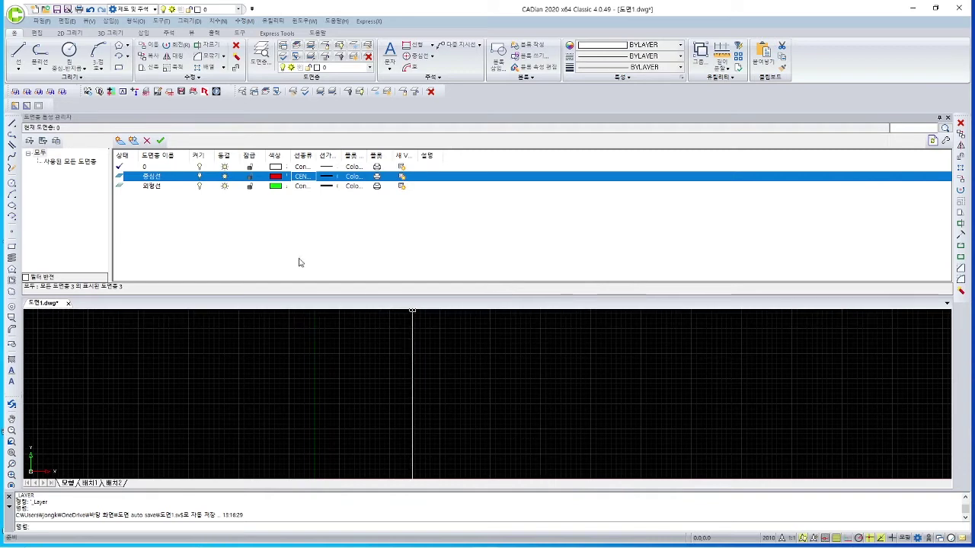
- Set the lineweight of the 중심선 layer to 0.25 mm
{"action": "left_click", "coordinate": [302, 176]}
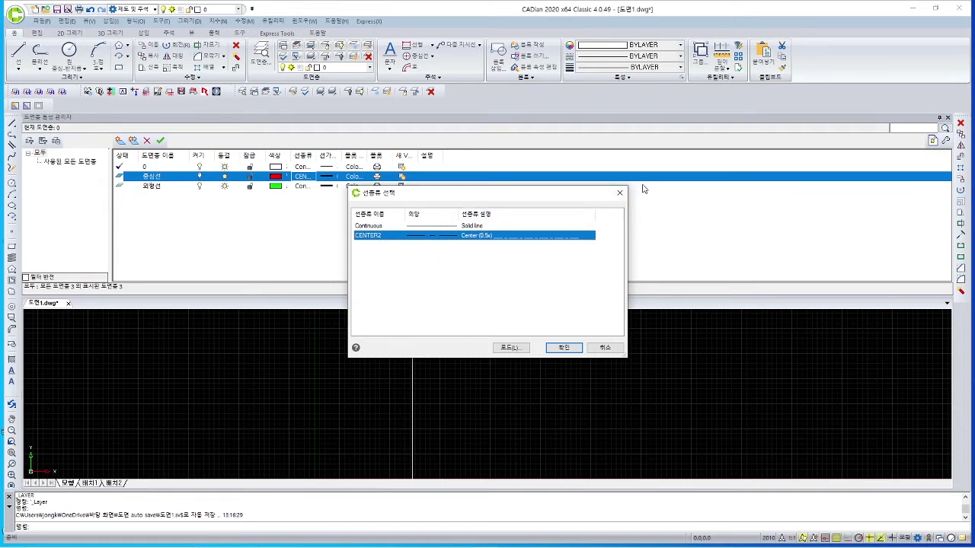
{"action": "left_click", "coordinate": [622, 194]}
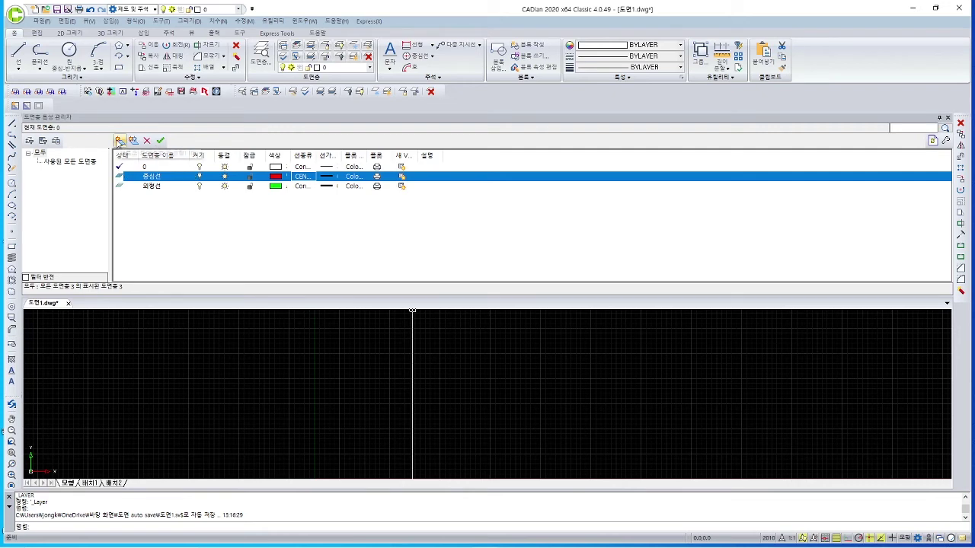
{"action": "left_click", "coordinate": [328, 178]}
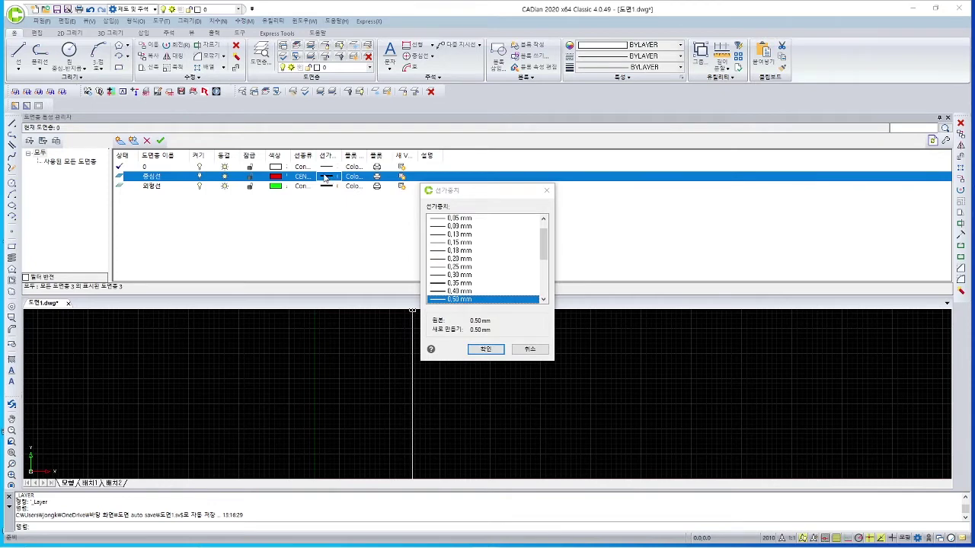
{"action": "left_click", "coordinate": [468, 267]}
{"action": "left_click", "coordinate": [486, 350]}
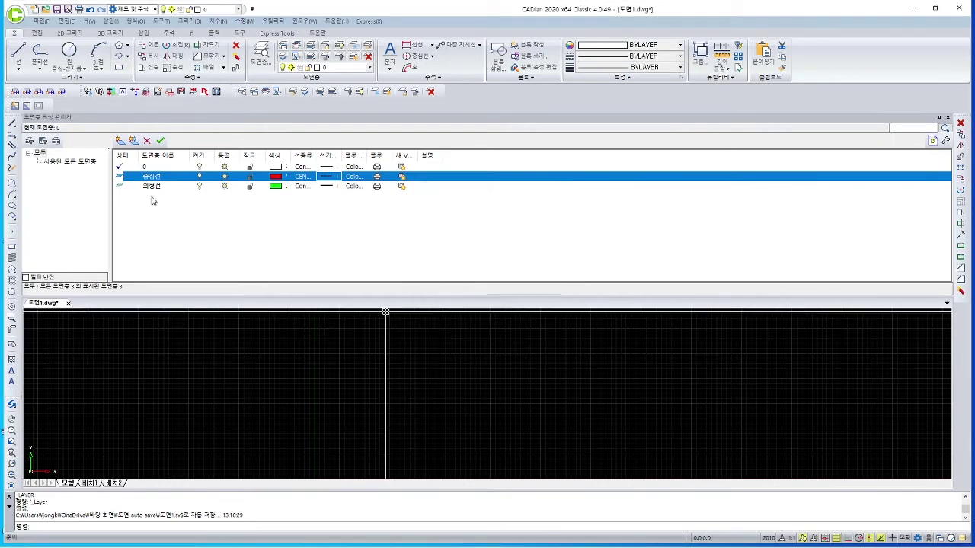
- Create a new layer named 숨은선 in the layer manager
{"action": "left_click", "coordinate": [119, 141]}
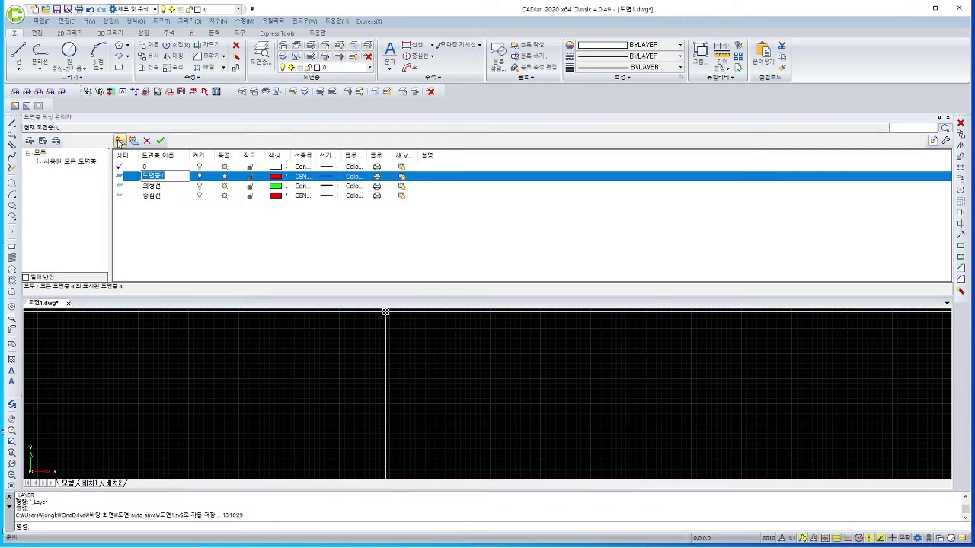
{"action": "type", "text": "tnadmstl"}
{"action": "key", "text": "BackSpace"}
{"action": "key", "text": "BackSpace"}
{"action": "key", "text": "BackSpace"}
{"action": "key", "text": "BackSpace"}
{"action": "key", "text": "BackSpace"}
{"action": "key", "text": "BackSpace"}
{"action": "key", "text": "BackSpace"}
{"action": "key", "text": "BackSpace"}
{"action": "type", "text": "숨"}
{"action": "key", "text": "BackSpace"}
{"action": "key", "text": "BackSpace"}
{"action": "type", "text": "ㅅ숨은ㅅ"}
{"action": "left_click", "coordinate": [207, 216]}
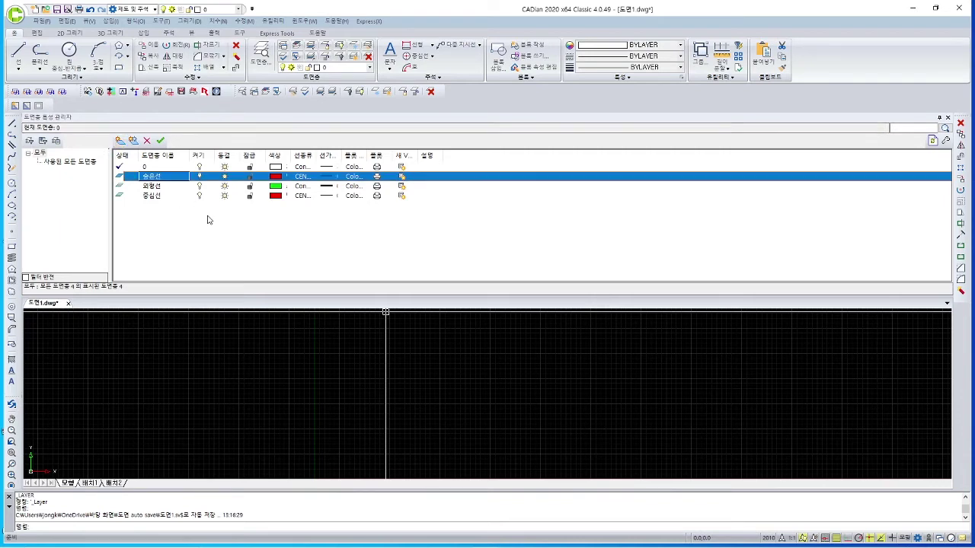
- Set the color of the 숨은선 layer to yellow (index 2)
{"action": "left_click", "coordinate": [279, 180]}
{"action": "left_click", "coordinate": [221, 169]}
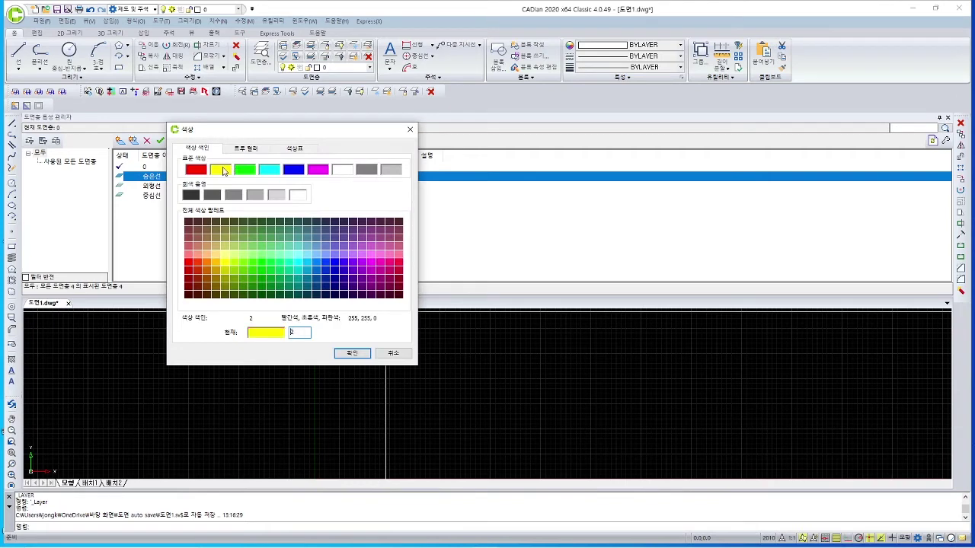
{"action": "left_click", "coordinate": [349, 354]}
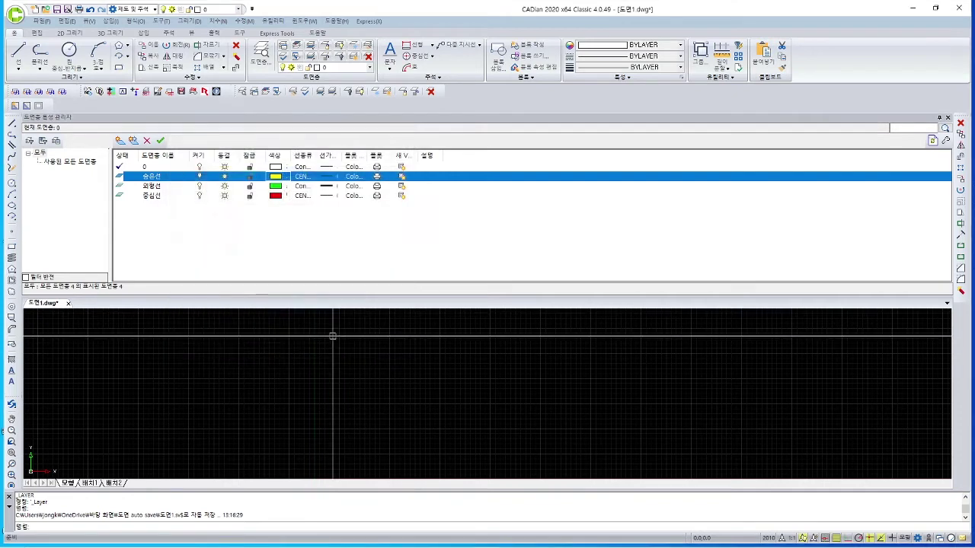
- Load the HIDDEN2 (0.5x) linetype and assign it to the 숨은선 layer
{"action": "left_click", "coordinate": [302, 181]}
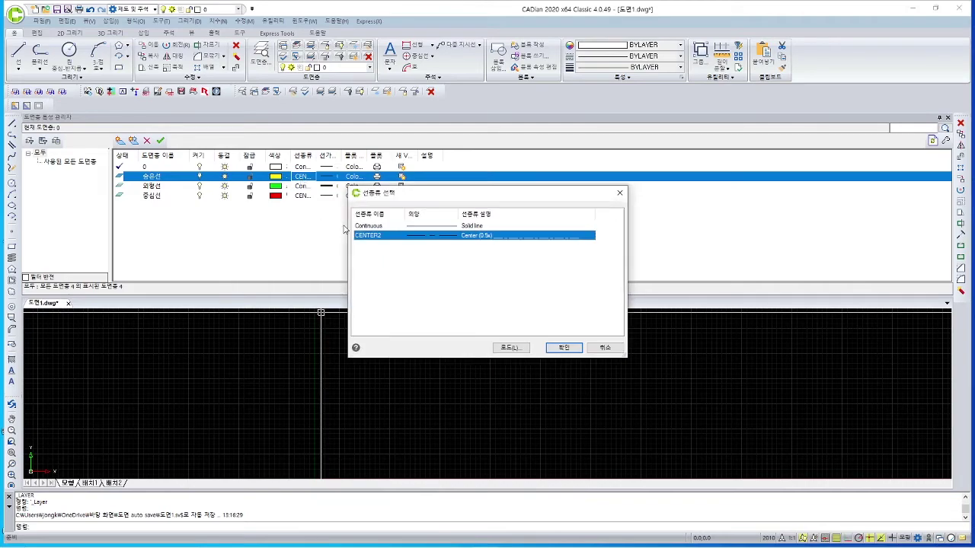
{"action": "left_click", "coordinate": [521, 350]}
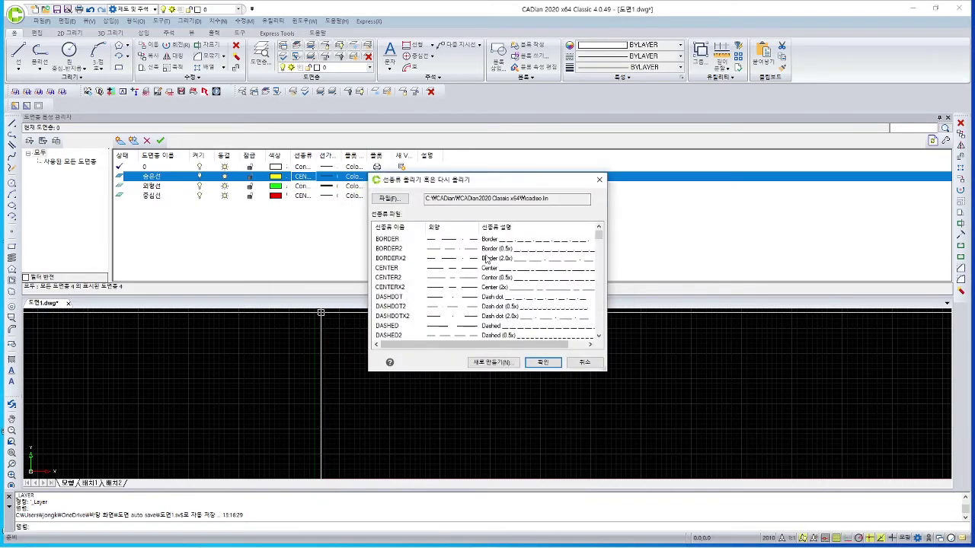
{"action": "left_click", "coordinate": [394, 250]}
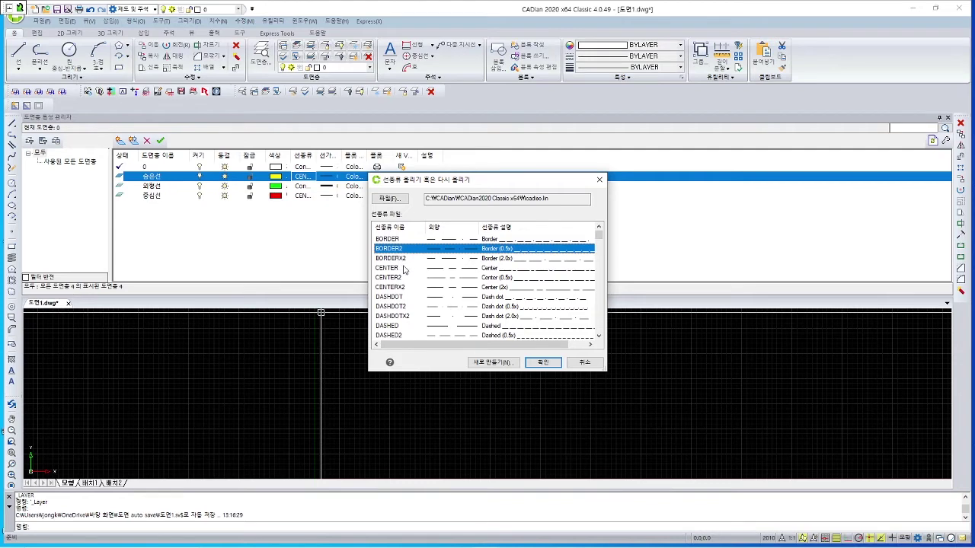
{"action": "key", "text": "h"}
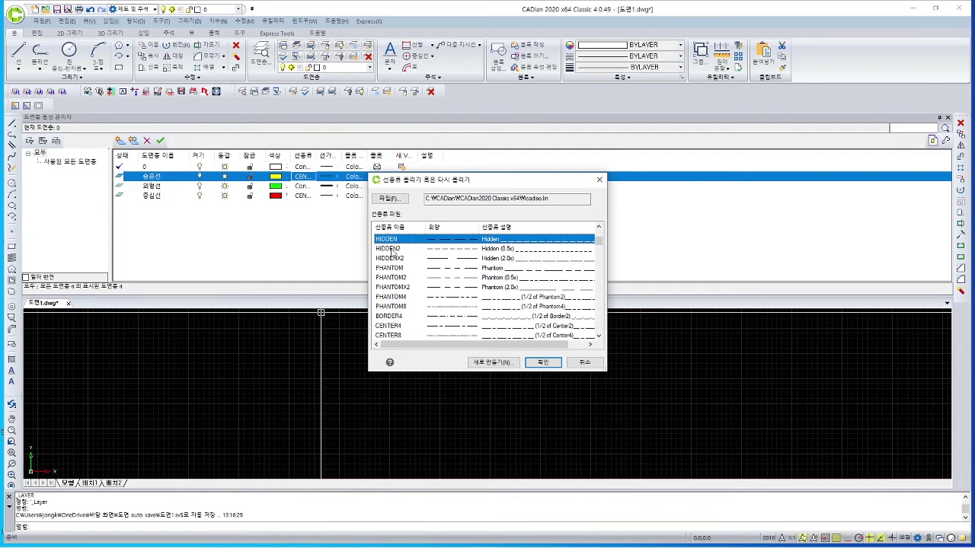
{"action": "left_click", "coordinate": [390, 249]}
{"action": "left_click", "coordinate": [538, 365]}
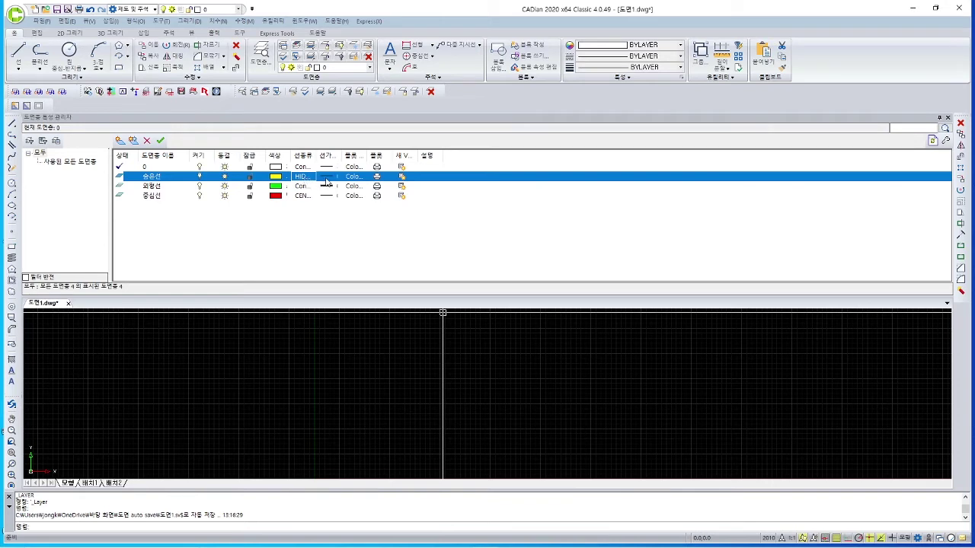
- Set the lineweight of the 숨은선 layer to 0.35 mm
{"action": "left_click", "coordinate": [330, 179]}
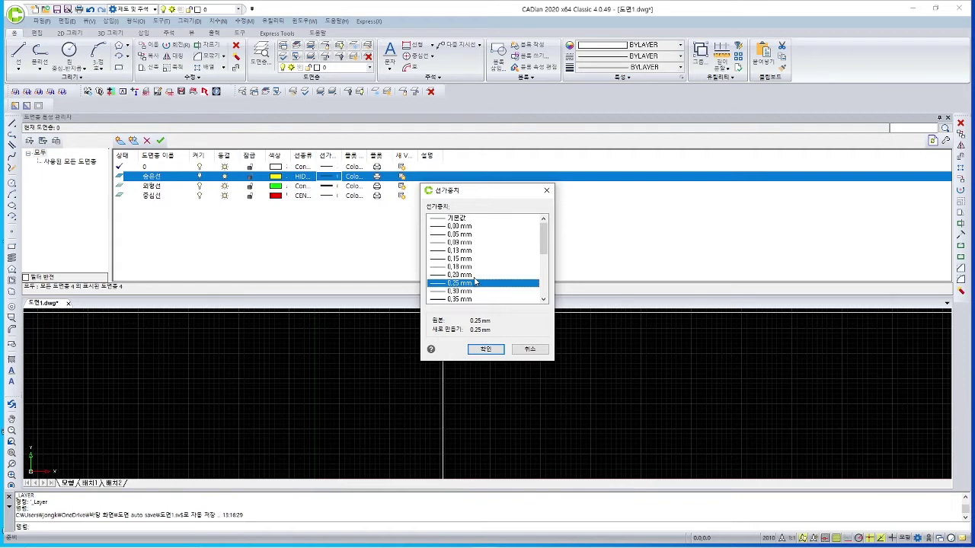
{"action": "scroll", "coordinate": [475, 285], "scroll_direction": "down", "scroll_amount": 1}
{"action": "left_click", "coordinate": [466, 276]}
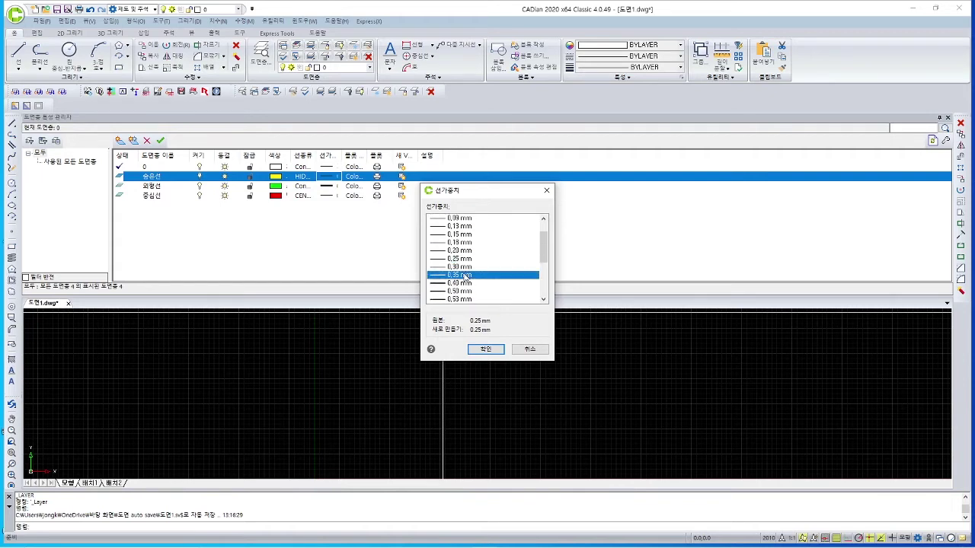
{"action": "left_click", "coordinate": [486, 350]}
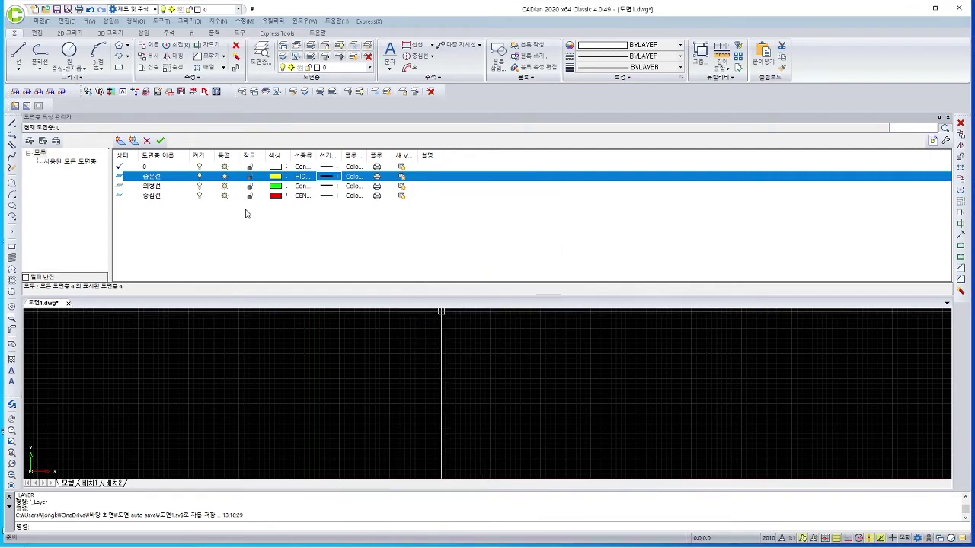
- Create a new layer named 치수선 in the layer manager
{"action": "left_click", "coordinate": [119, 141]}
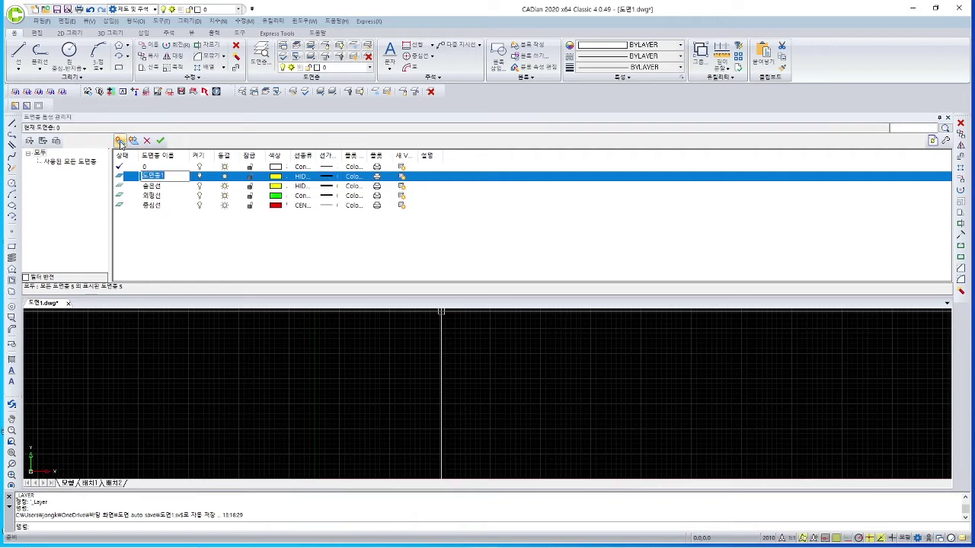
{"action": "type", "text": "ㄷltntjs"}
{"action": "key", "text": "BackSpace"}
{"action": "key", "text": "BackSpace"}
{"action": "key", "text": "BackSpace"}
{"action": "key", "text": "BackSpace"}
{"action": "key", "text": "BackSpace"}
{"action": "key", "text": "BackSpace"}
{"action": "type", "text": "치수선"}
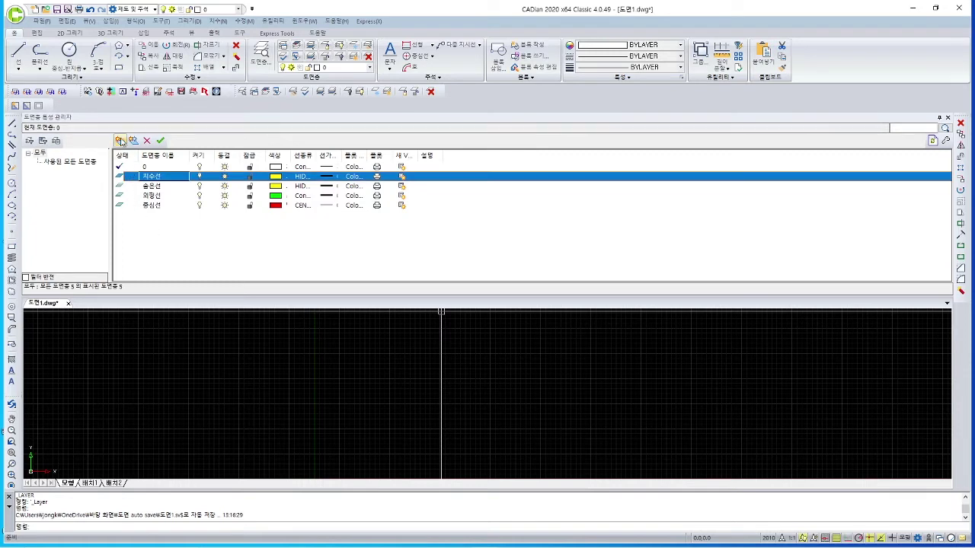
- Create two more layers named 문자 and 가상선
{"action": "left_click", "coordinate": [120, 140]}
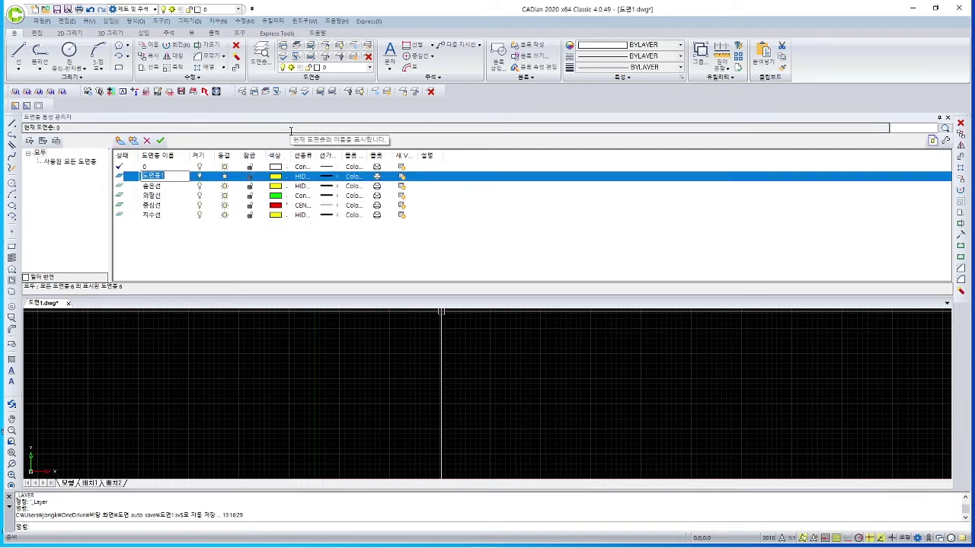
{"action": "type", "text": "문ㅈ"}
{"action": "key", "text": "Return"}
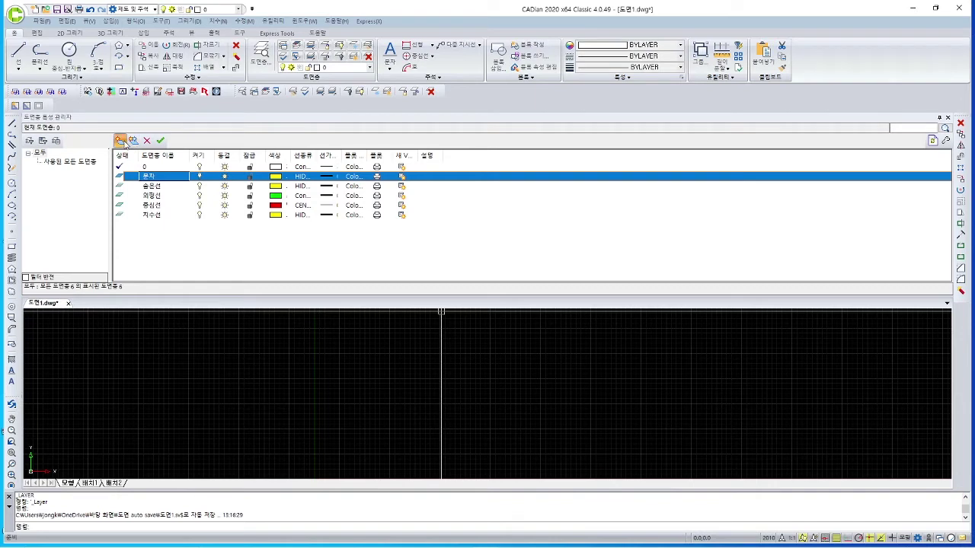
{"action": "left_click", "coordinate": [120, 141]}
{"action": "type", "text": "가상선"}
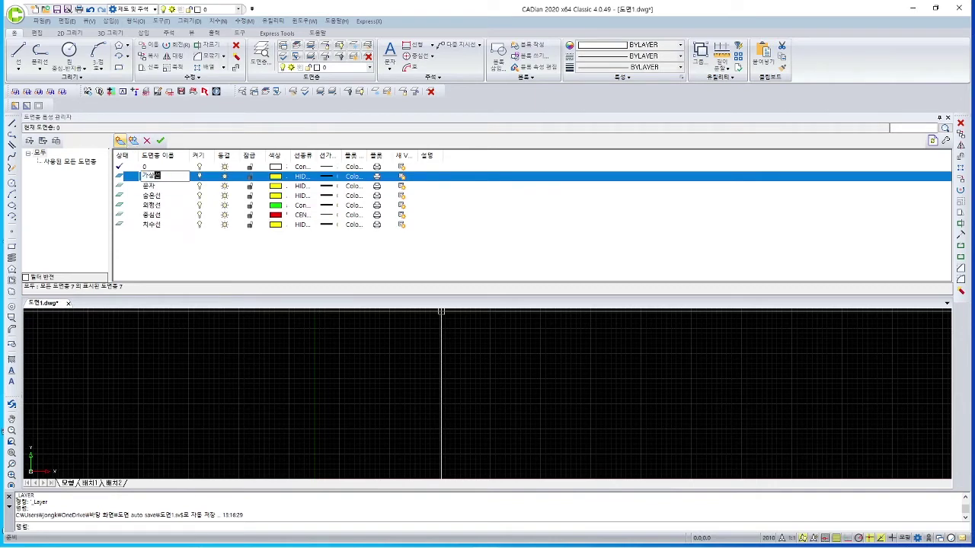
{"action": "key", "text": "Return"}
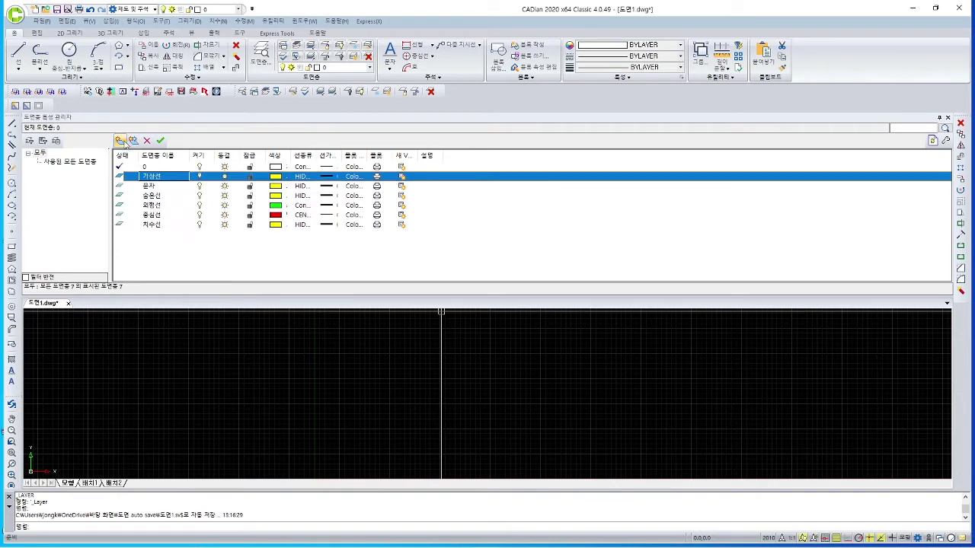
- Create another new layer and name it 윤곽선
{"action": "left_click", "coordinate": [121, 142]}
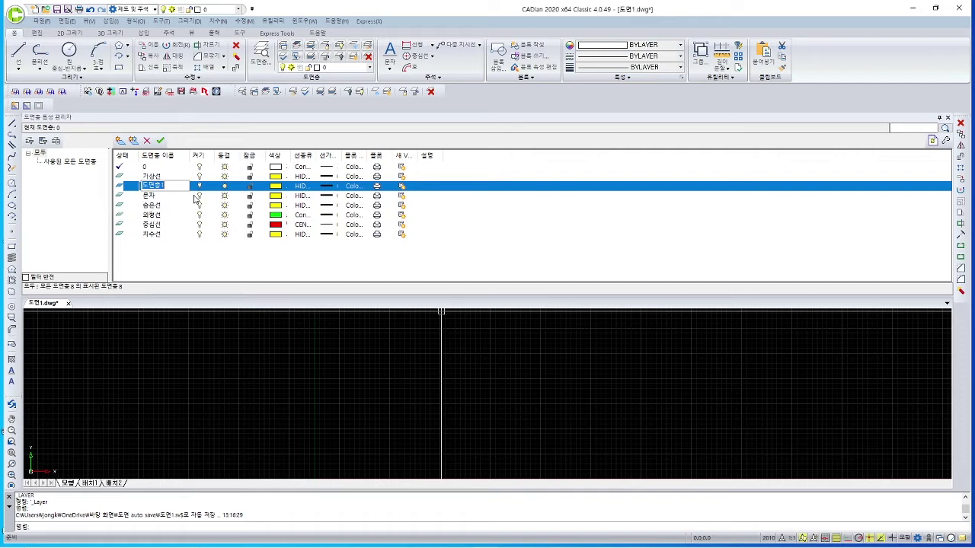
{"action": "type", "text": "ㅎ"}
{"action": "type", "text": "은폐"}
{"action": "type", "text": "선"}
{"action": "key", "text": "Return"}
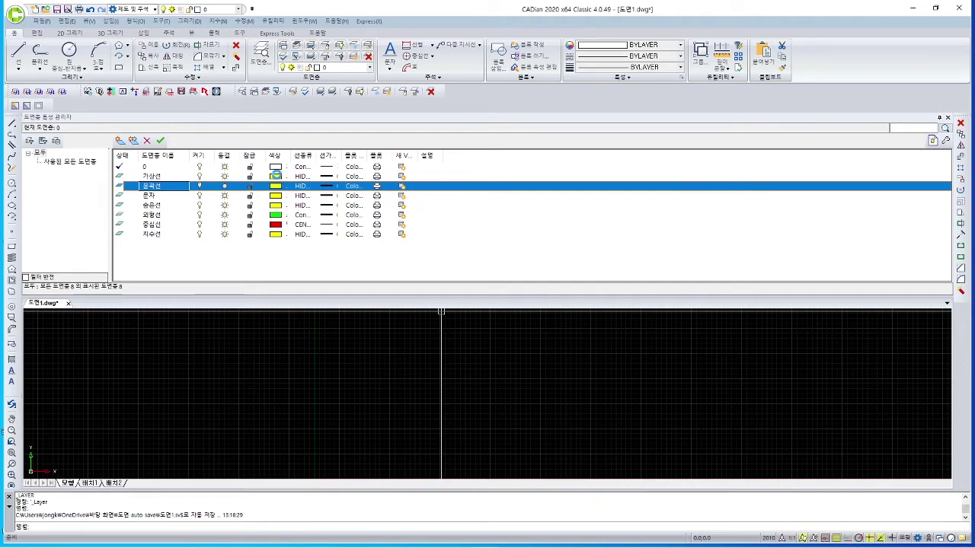
- Set the color of the 가상선 layer to white (index 7)
{"action": "left_click", "coordinate": [276, 180]}
{"action": "left_click", "coordinate": [342, 175]}
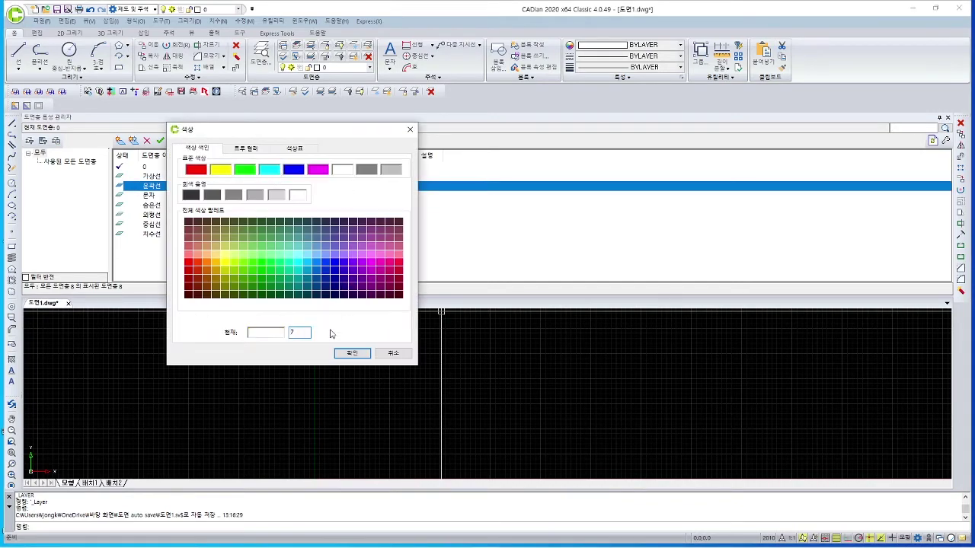
{"action": "left_click", "coordinate": [349, 354]}
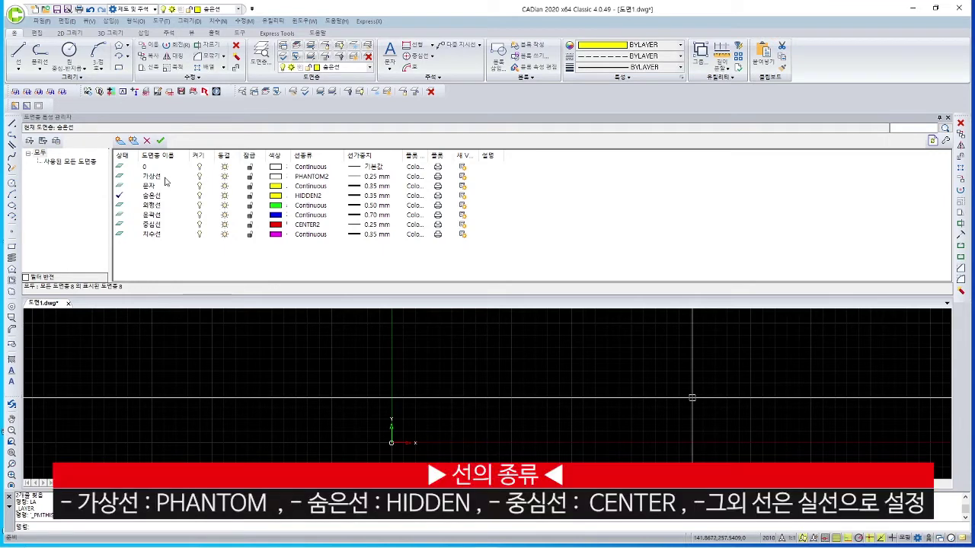
- Check the linetypes assigned to the 가상선, 숨은선 and 중심선 layers without changing them
{"action": "left_click", "coordinate": [315, 180]}
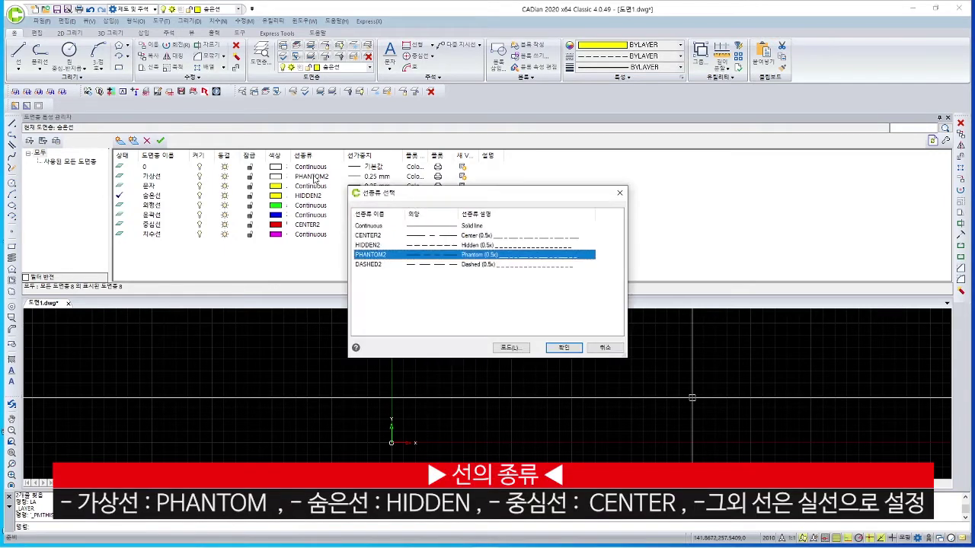
{"action": "left_click", "coordinate": [619, 192]}
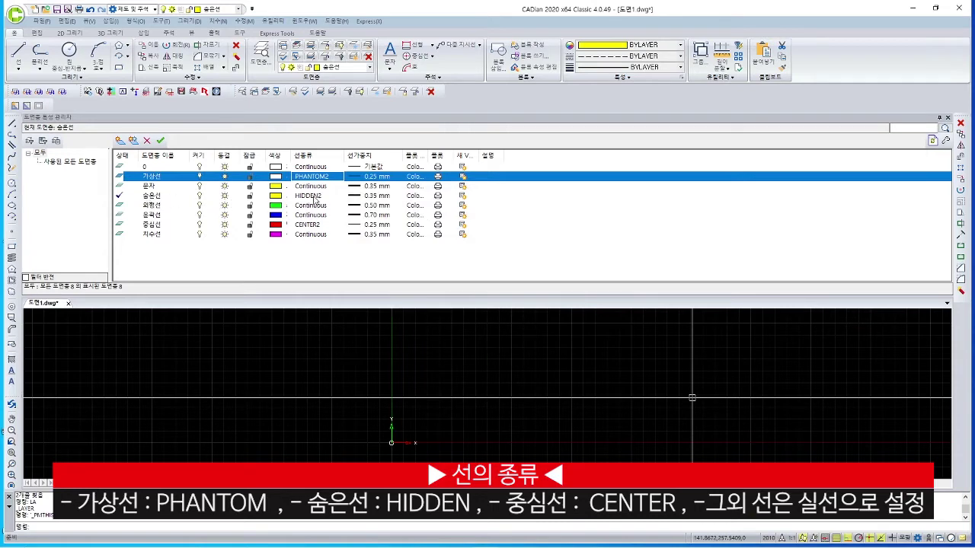
{"action": "left_click", "coordinate": [314, 199]}
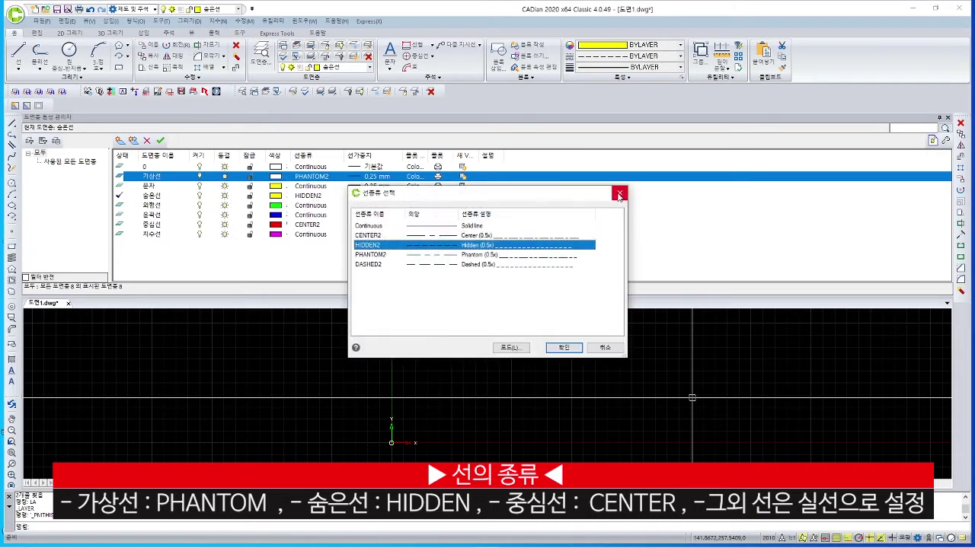
{"action": "left_click", "coordinate": [619, 192]}
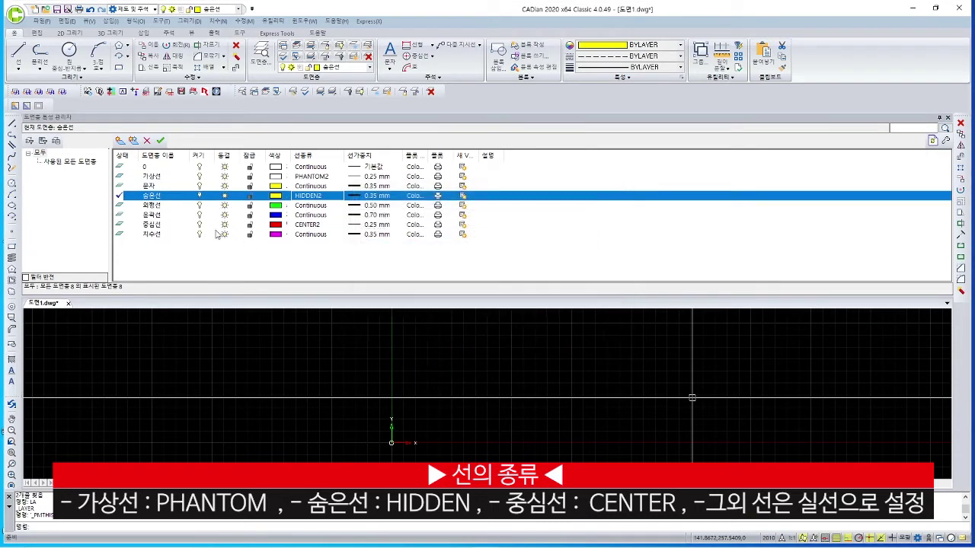
{"action": "left_click", "coordinate": [304, 228]}
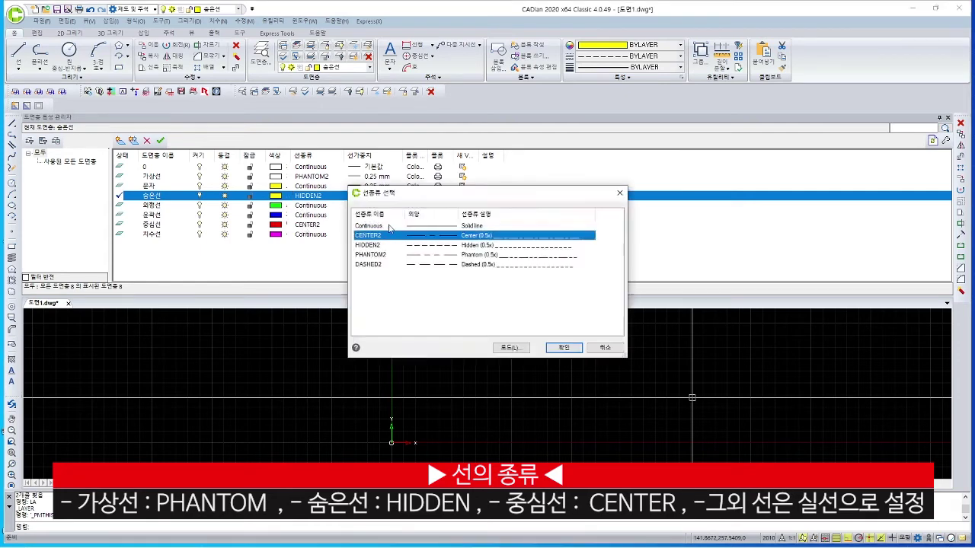
{"action": "left_click", "coordinate": [619, 193]}
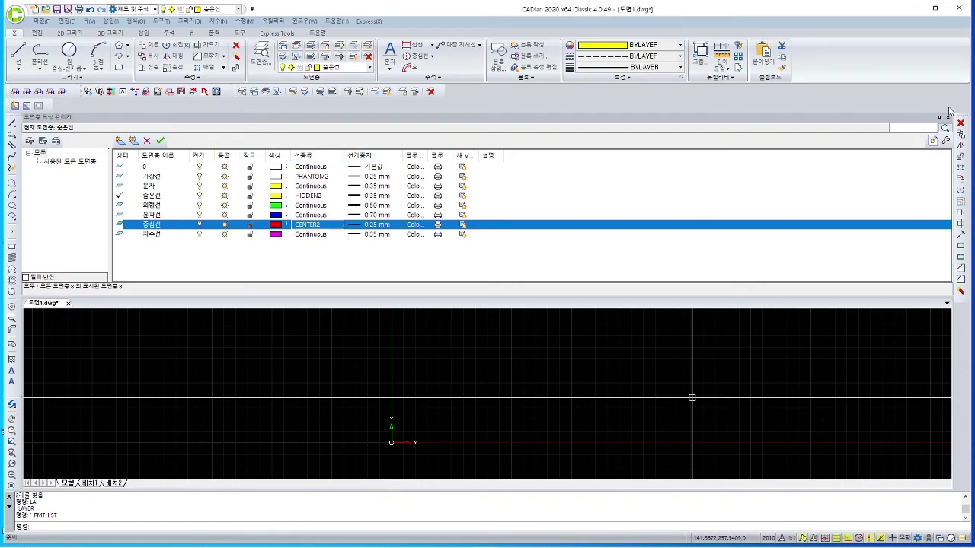
- Close the layer manager and choose 숨은선 as the current layer
{"action": "left_click", "coordinate": [947, 117]}
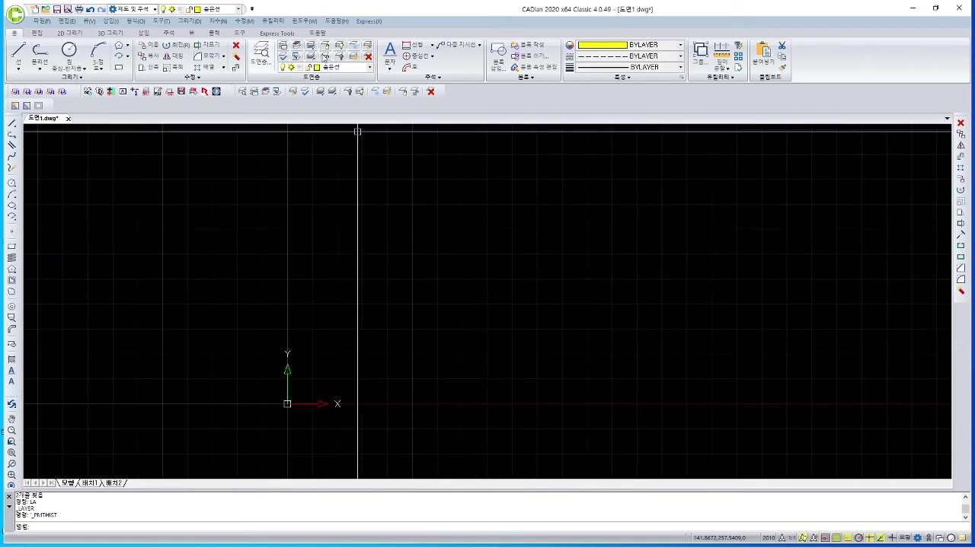
{"action": "left_click", "coordinate": [331, 68]}
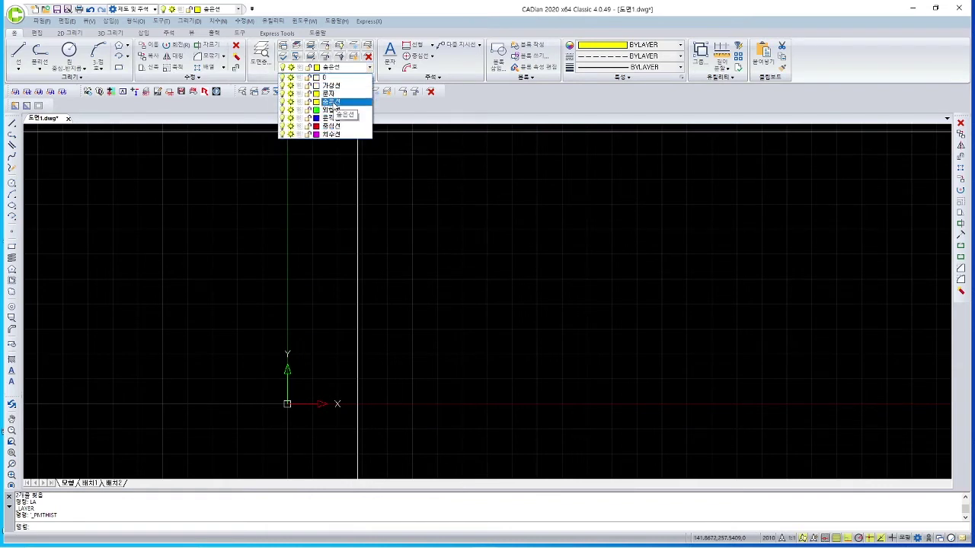
{"action": "left_click", "coordinate": [334, 102]}
- Draw a long horizontal line about 1907 units long on the 숨은선 layer above the origin
{"action": "type", "text": "l"}
{"action": "key", "text": "Return"}
{"action": "left_click", "coordinate": [307, 227]}
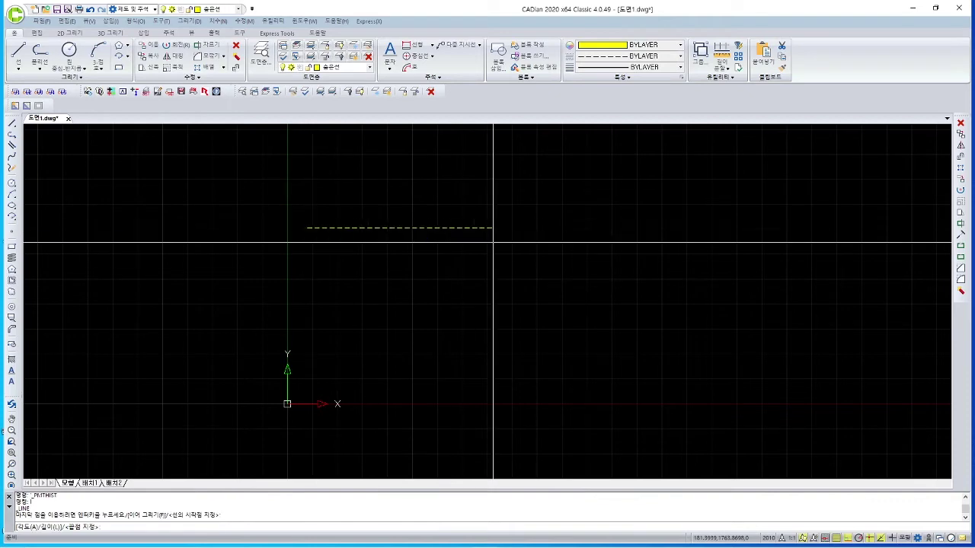
{"action": "left_click", "coordinate": [491, 244]}
{"action": "key", "text": "Return"}
{"action": "scroll", "coordinate": [359, 244], "scroll_direction": "up", "scroll_amount": 5}
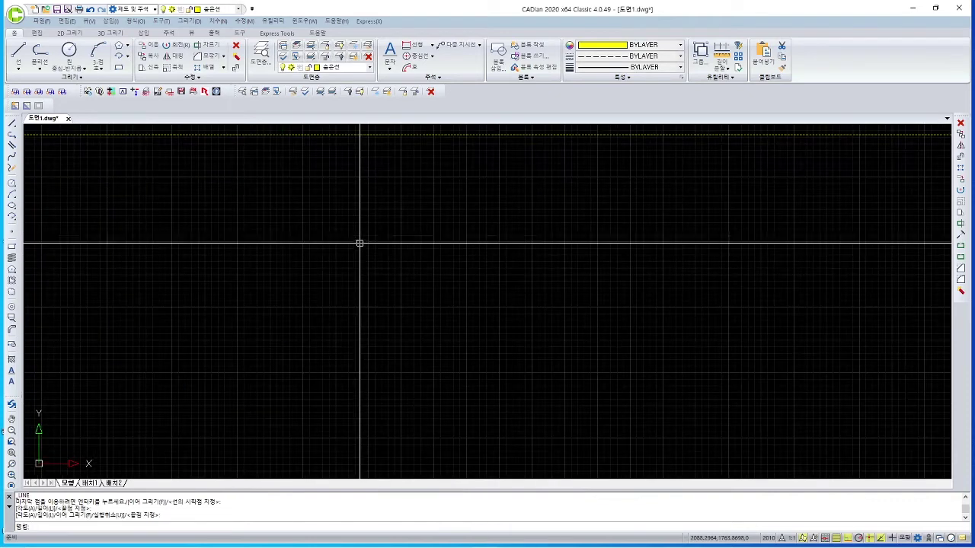
{"action": "scroll", "coordinate": [359, 244], "scroll_direction": "down", "scroll_amount": 3}
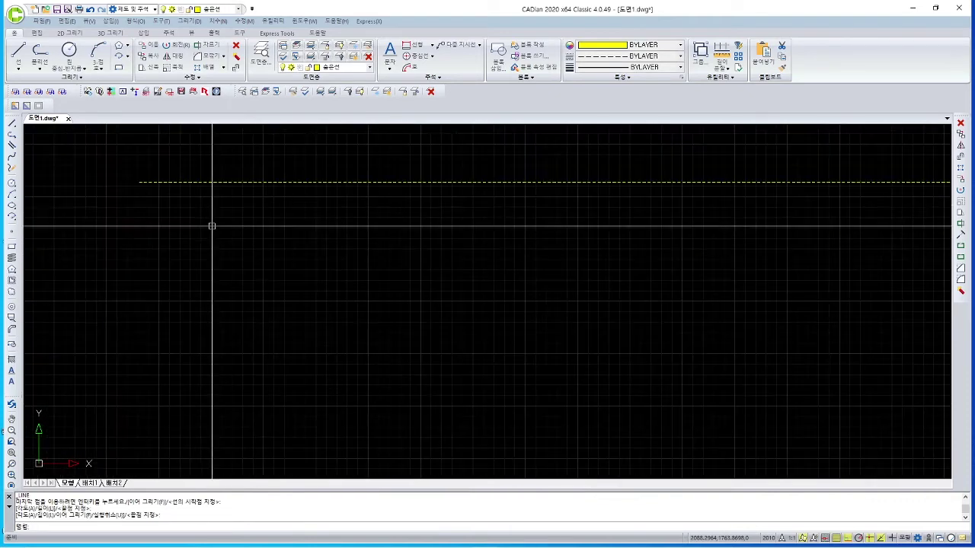
{"action": "scroll", "coordinate": [296, 244], "scroll_direction": "up", "scroll_amount": 4}
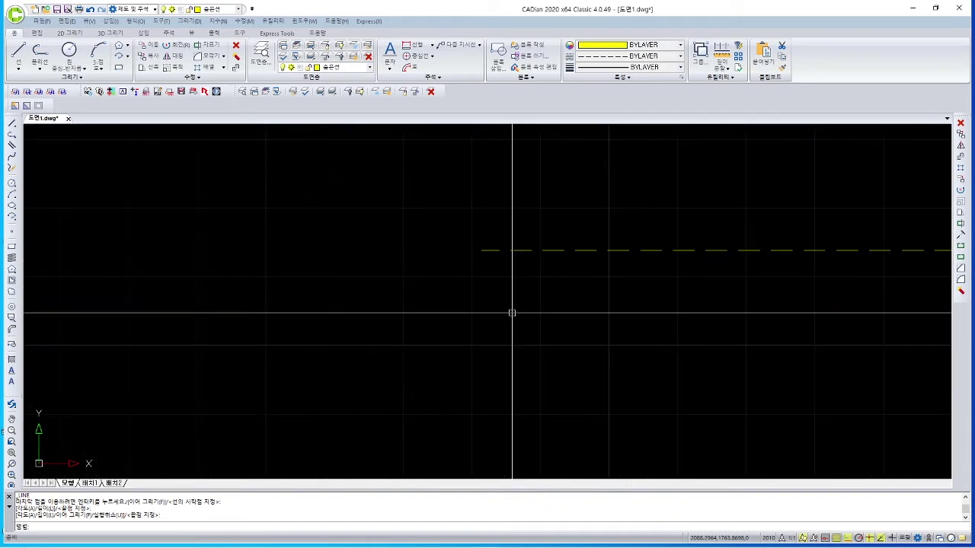
- Draw a short horizontal line about 4 units long below the start of the long hidden line
{"action": "type", "text": "l"}
{"action": "key", "text": "Return"}
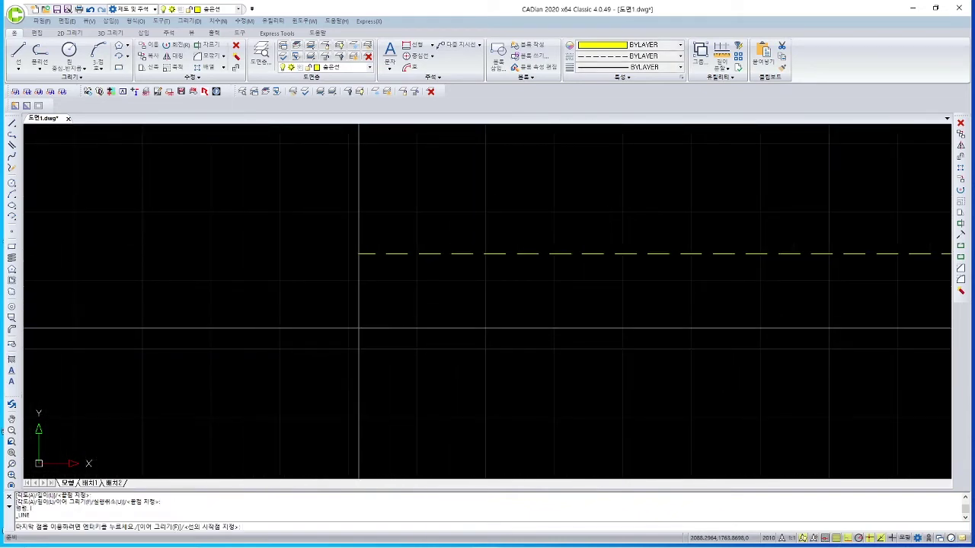
{"action": "left_click", "coordinate": [359, 328]}
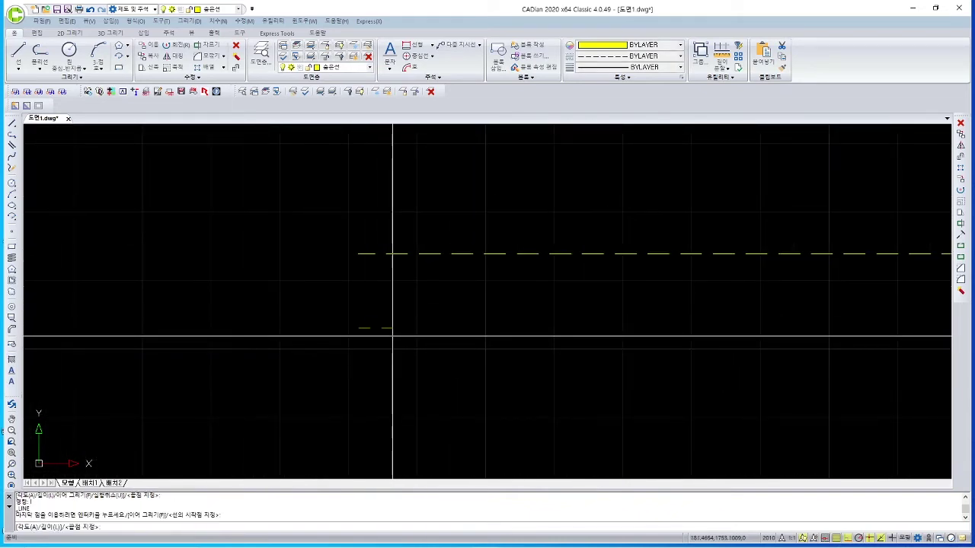
{"action": "left_click", "coordinate": [388, 336]}
{"action": "key", "text": "Return"}
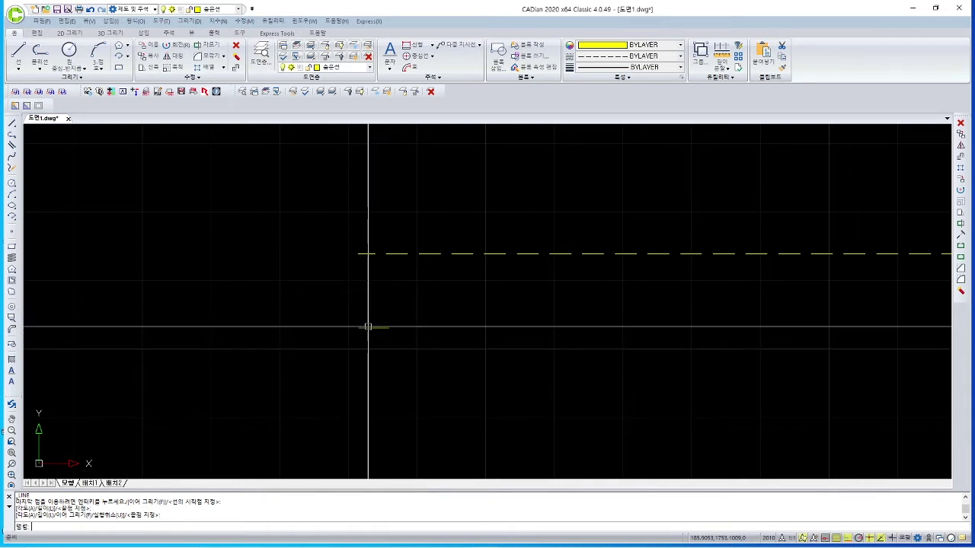
{"action": "left_click", "coordinate": [402, 346]}
{"action": "left_click", "coordinate": [333, 320]}
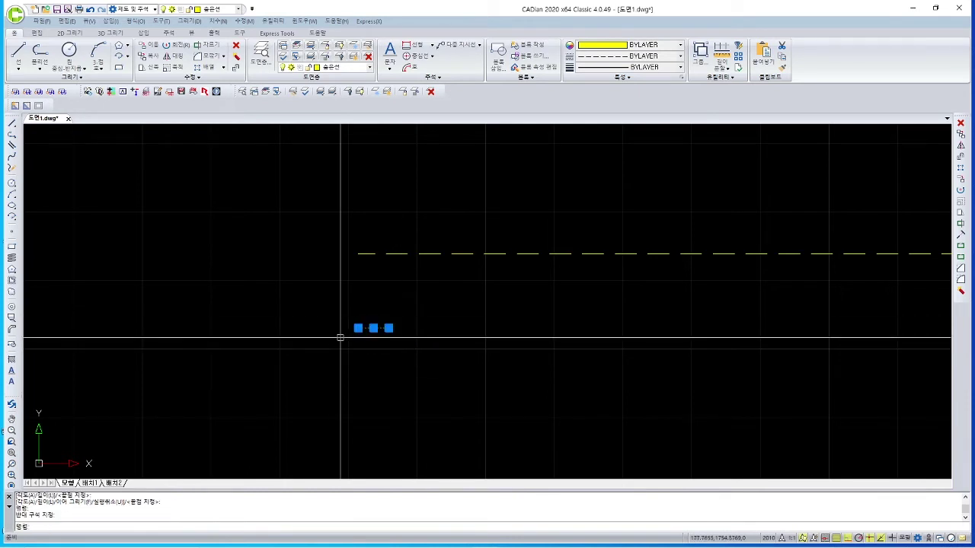
{"action": "key", "text": "Escape"}
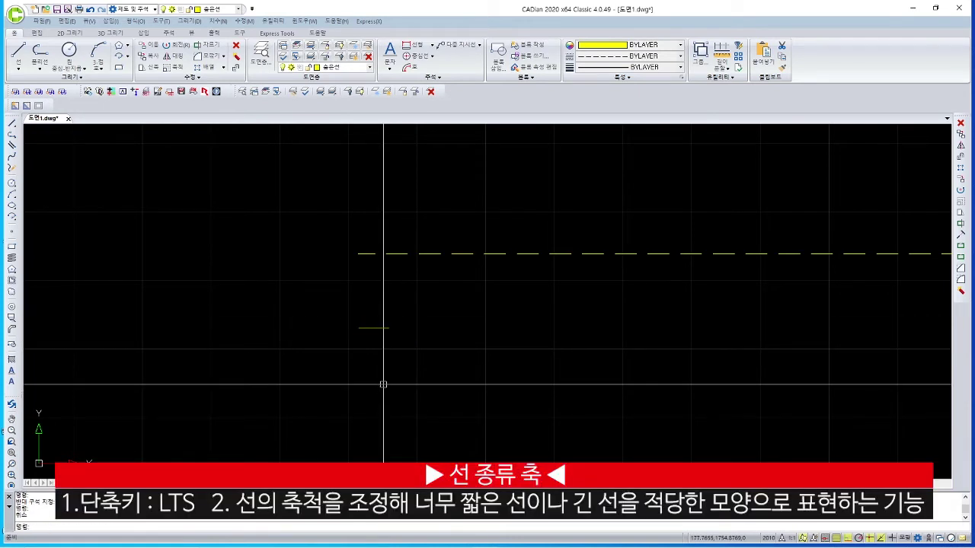
- Try a smaller global linetype scale (LTSCALE), and undo both that change and the short line
{"action": "type", "text": "LTS"}
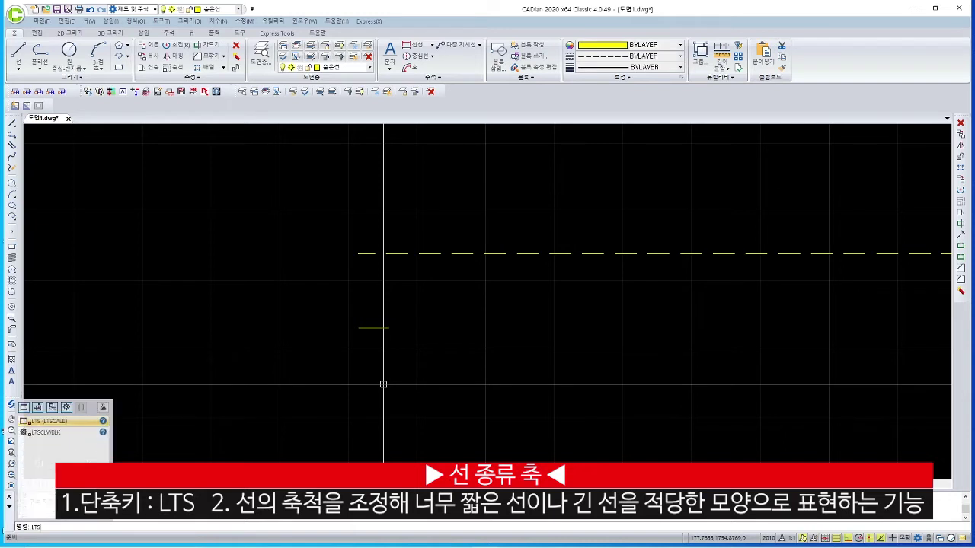
{"action": "key", "text": "Return"}
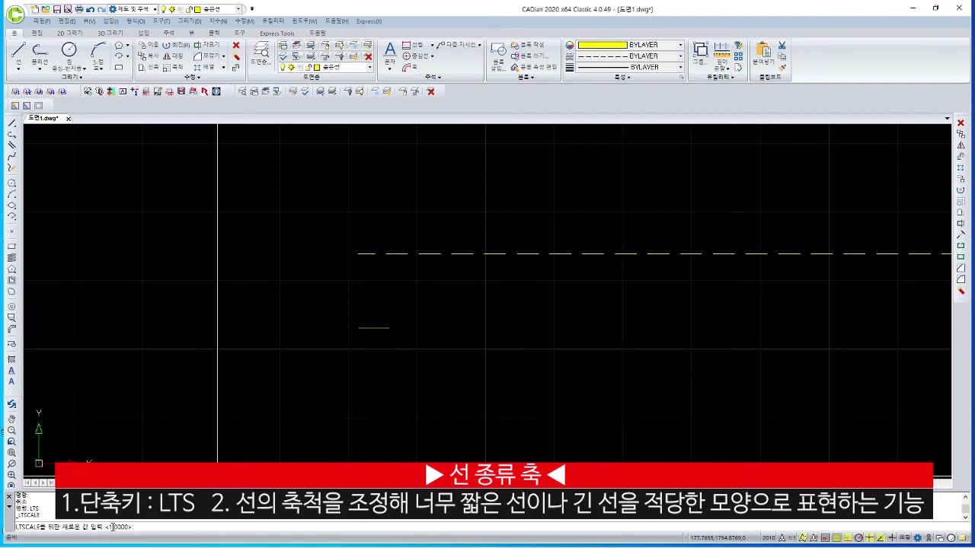
{"action": "type", "text": "0"}
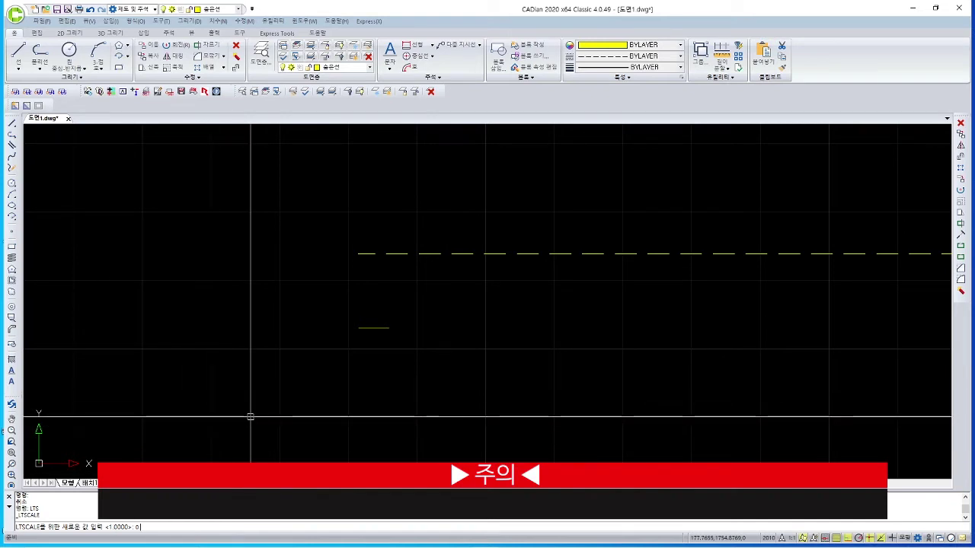
{"action": "key", "text": "Return"}
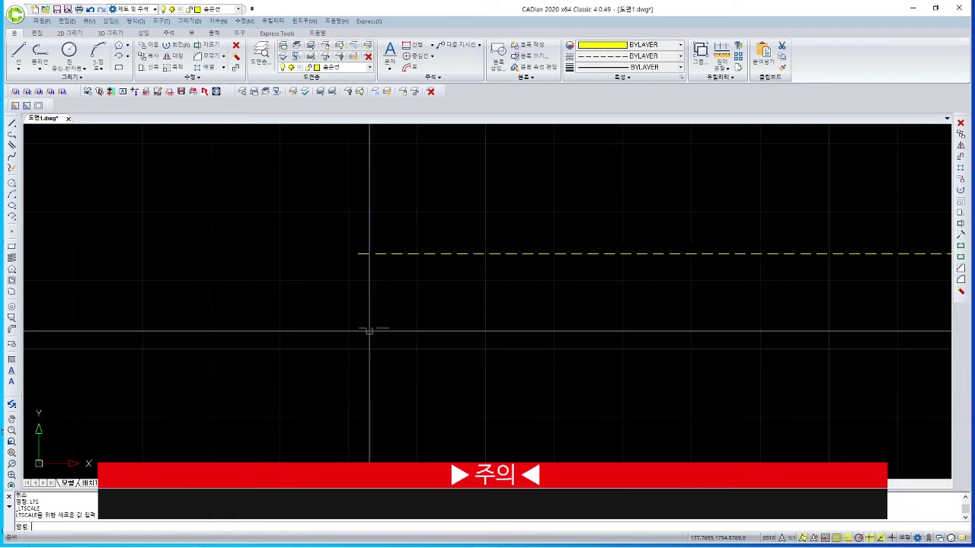
{"action": "key", "text": "ctrl+z"}
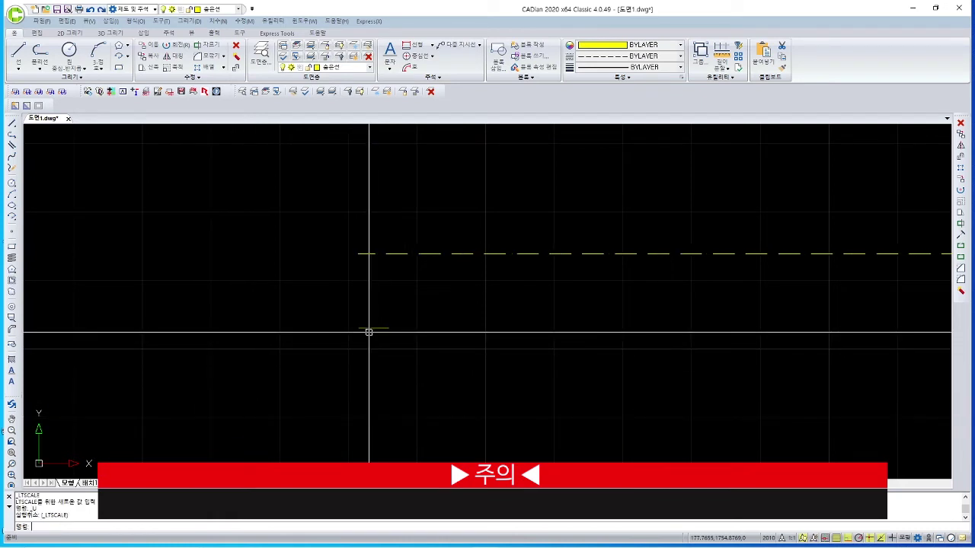
{"action": "key", "text": "ctrl+z"}
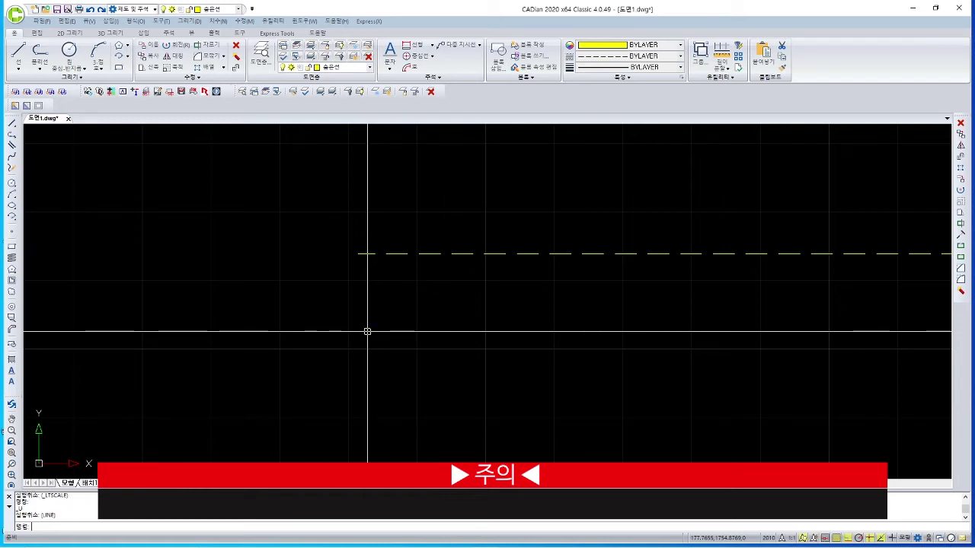
- Try a global linetype scale (LTSCALE) of 2, and undo it
{"action": "key", "text": "Escape"}
{"action": "type", "text": "lts"}
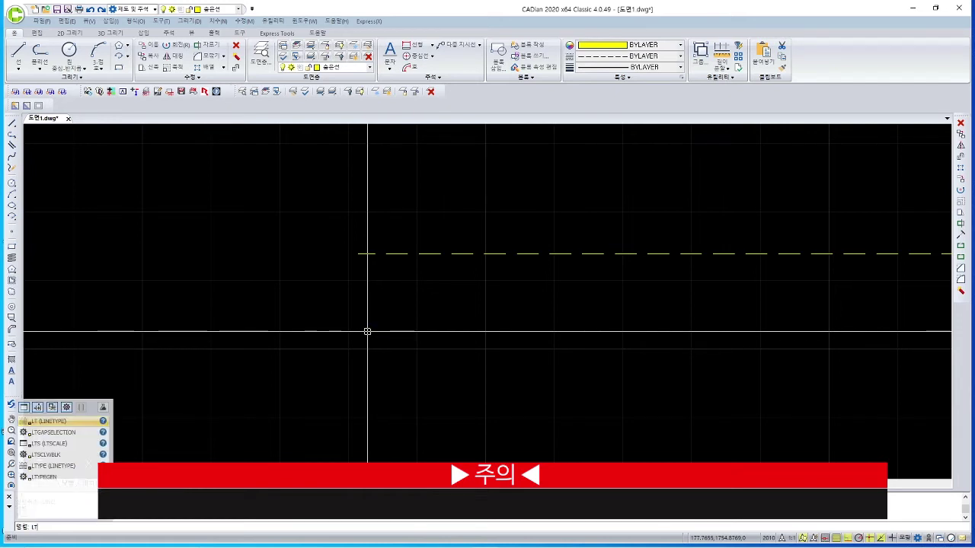
{"action": "key", "text": "Return"}
{"action": "type", "text": "2"}
{"action": "key", "text": "Return"}
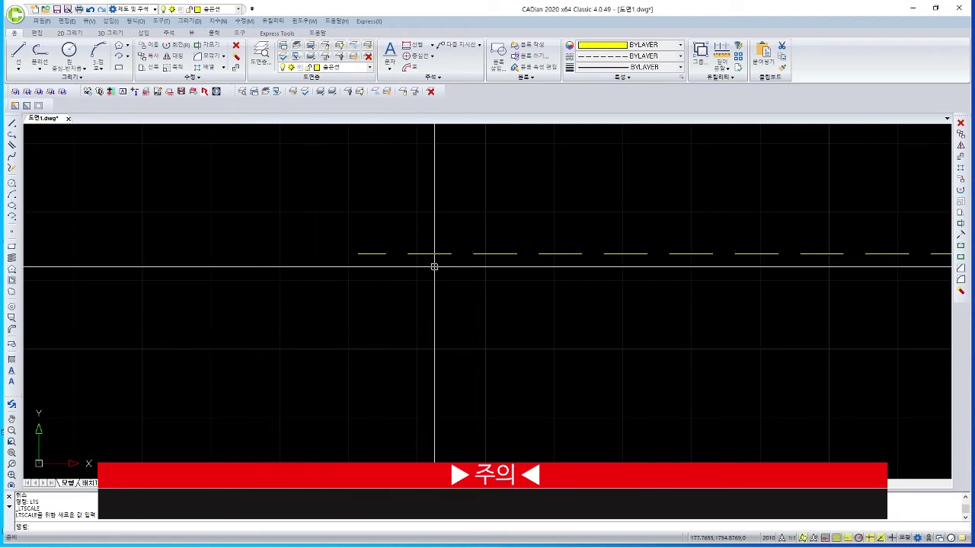
{"action": "key", "text": "ctrl+z"}
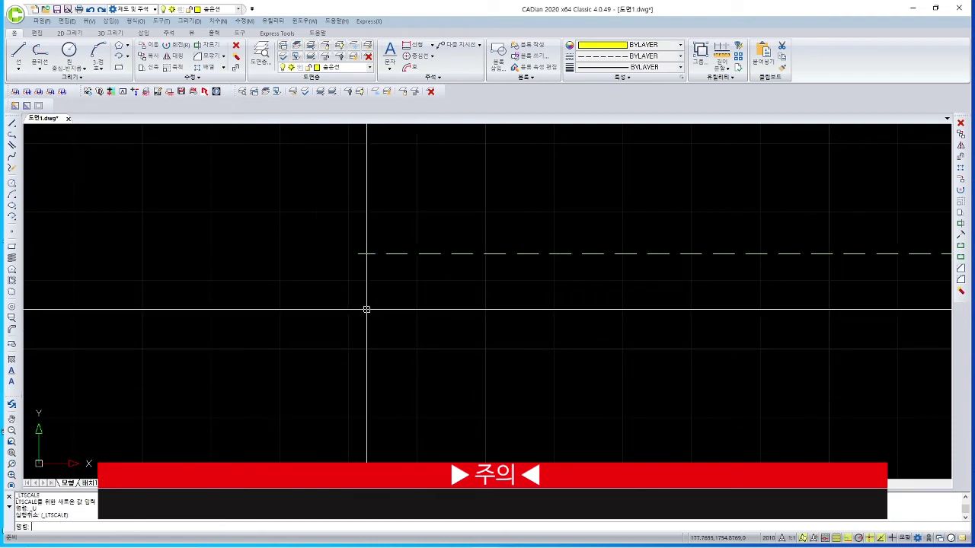
{"action": "key", "text": "ctrl+z"}
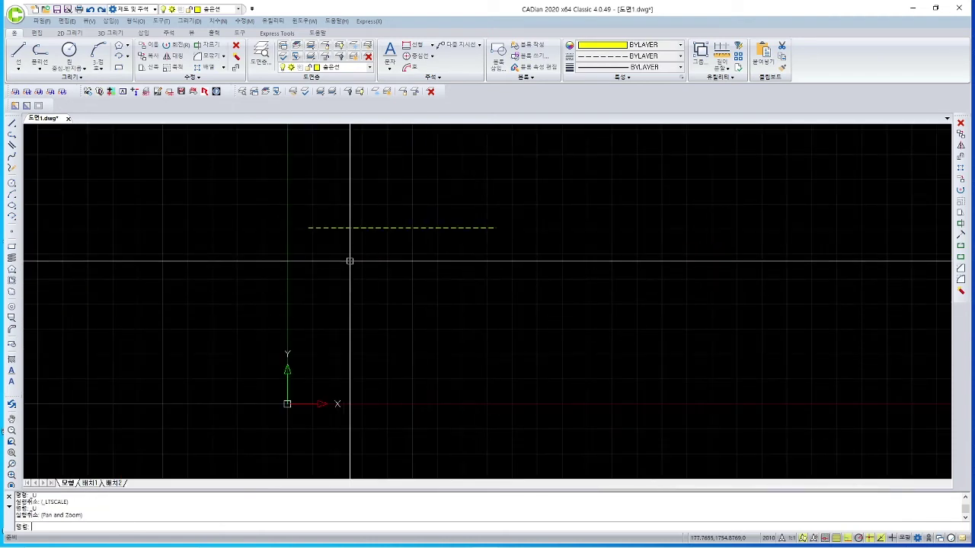
- Draw a horizontal line about 4 units long on the 숨은선 layer below the long line's start point
{"action": "scroll", "coordinate": [319, 242], "scroll_direction": "up", "scroll_amount": 6}
{"action": "scroll", "coordinate": [310, 220], "scroll_direction": "down", "scroll_amount": 3}
{"action": "type", "text": "l"}
{"action": "key", "text": "Return"}
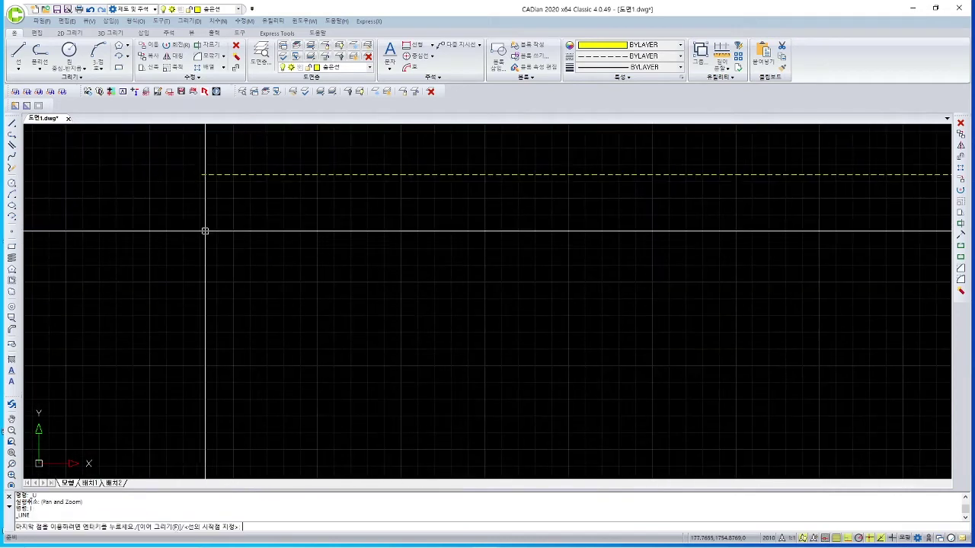
{"action": "left_click", "coordinate": [201, 237]}
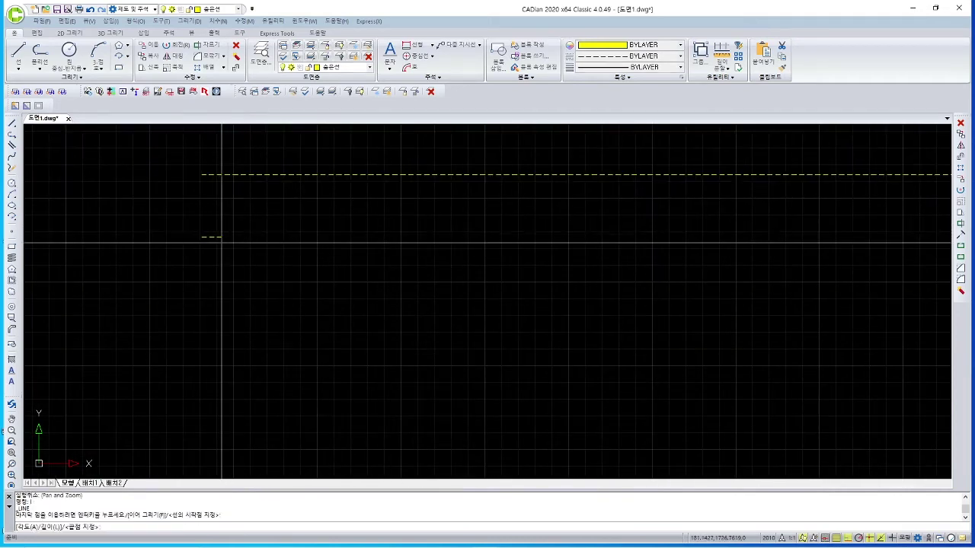
{"action": "scroll", "coordinate": [211, 235], "scroll_direction": "up", "scroll_amount": 4}
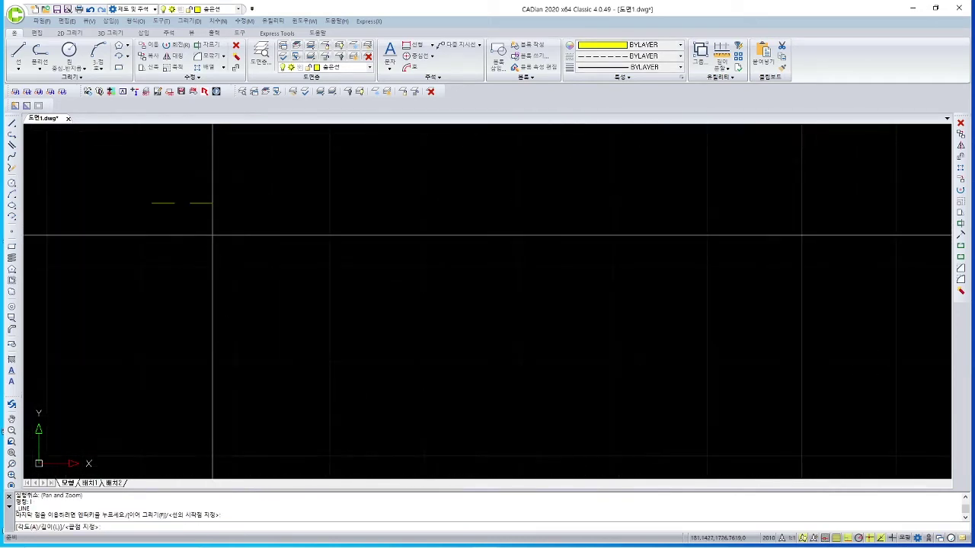
{"action": "left_click", "coordinate": [258, 312]}
{"action": "key", "text": "Escape"}
{"action": "scroll", "coordinate": [298, 320], "scroll_direction": "down", "scroll_amount": 2}
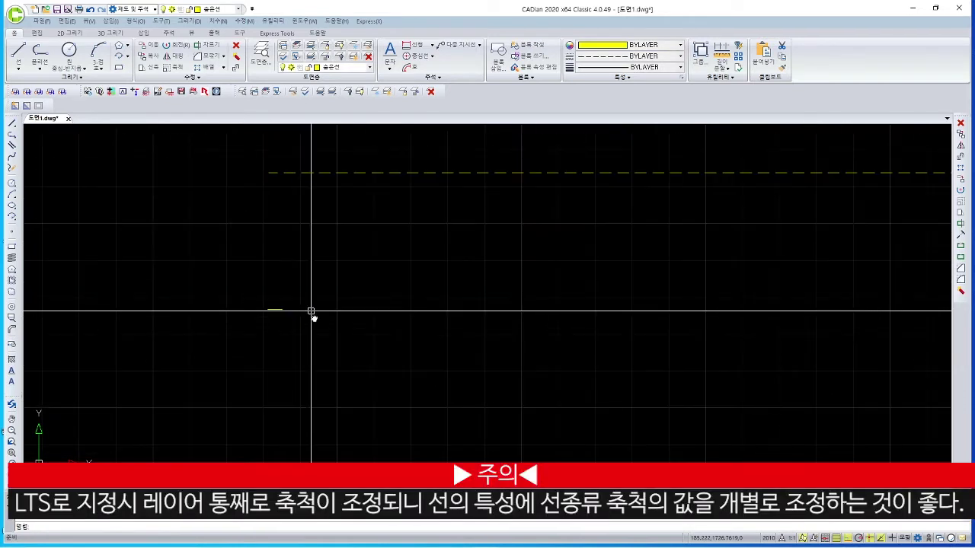
{"action": "middle_click_drag", "start_coordinate": [312, 316], "coordinate": [300, 363]}
{"action": "scroll", "coordinate": [298, 362], "scroll_direction": "up", "scroll_amount": 3}
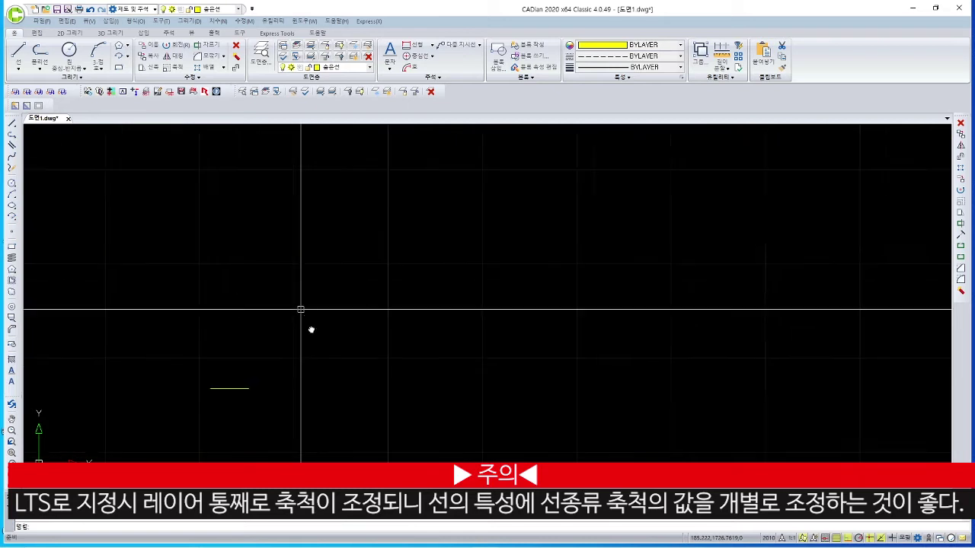
{"action": "middle_click_drag", "start_coordinate": [301, 310], "coordinate": [309, 342]}
{"action": "scroll", "coordinate": [309, 339], "scroll_direction": "down", "scroll_amount": 2}
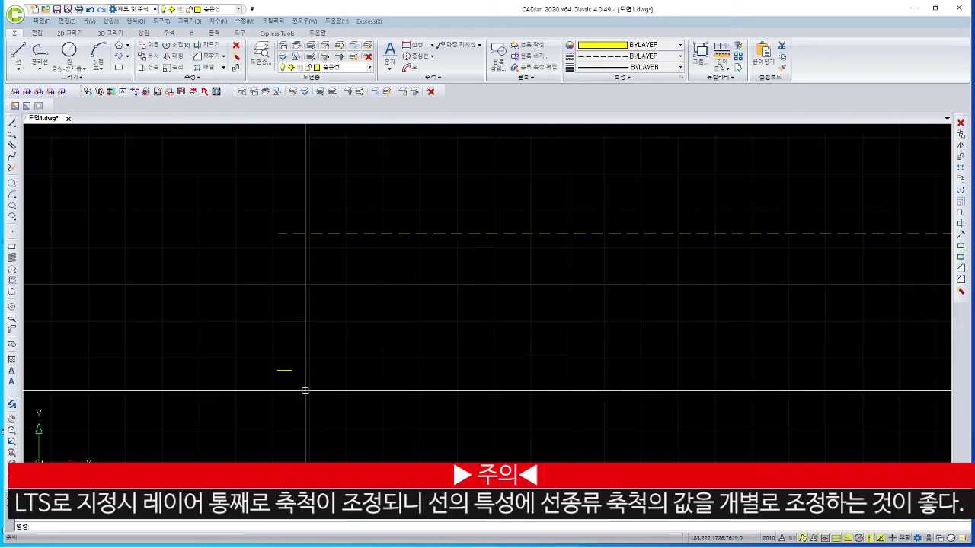
- Move the short line up by about 25 units, closer to the long hidden line
{"action": "left_click_drag", "start_coordinate": [320, 403], "coordinate": [263, 355]}
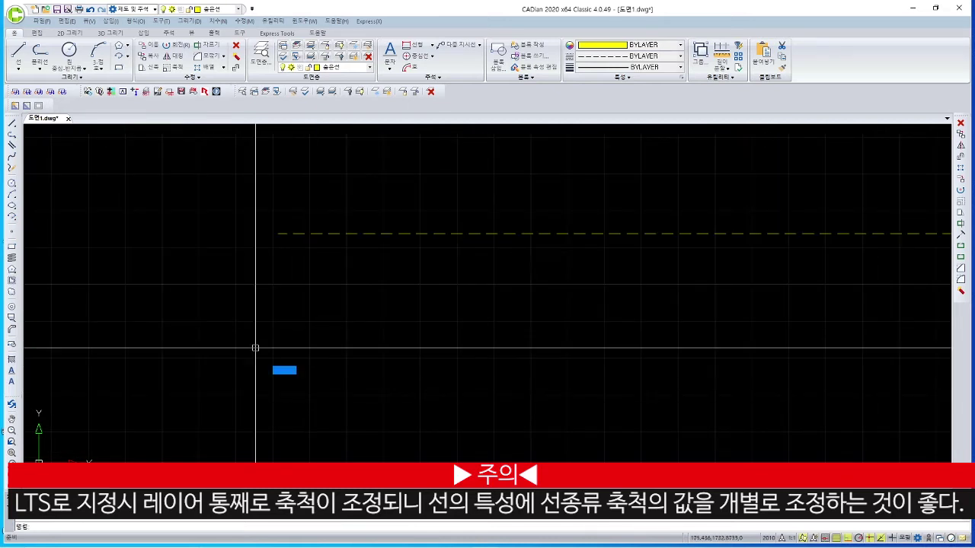
{"action": "type", "text": "m"}
{"action": "key", "text": "Return"}
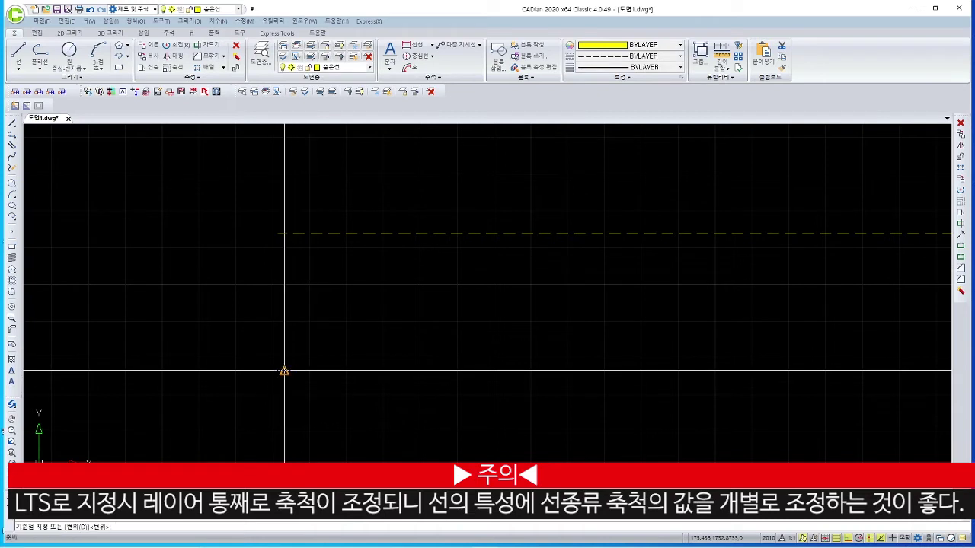
{"action": "left_click", "coordinate": [284, 371]}
{"action": "left_click", "coordinate": [282, 279]}
{"action": "scroll", "coordinate": [300, 284], "scroll_direction": "up", "scroll_amount": 3}
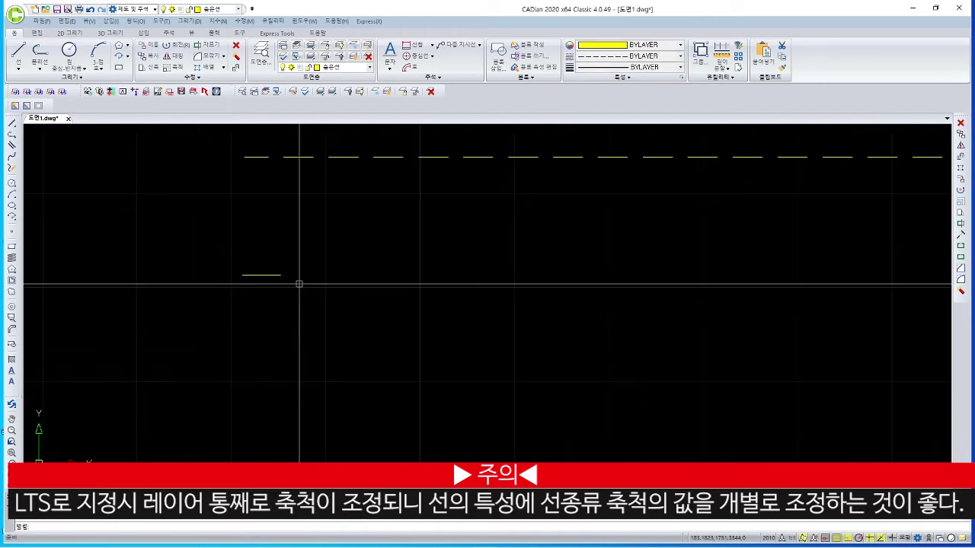
{"action": "middle_click_drag", "start_coordinate": [259, 211], "coordinate": [277, 295]}
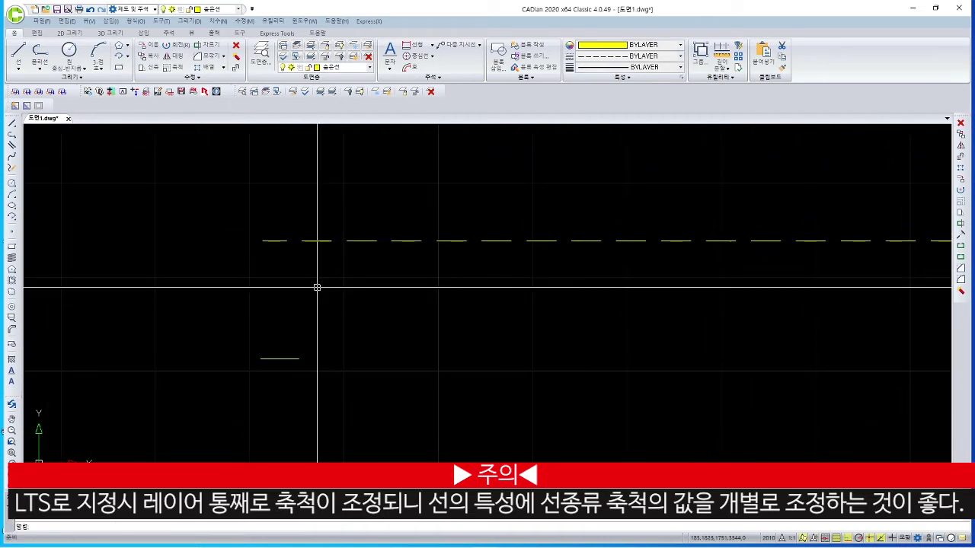
{"action": "left_click", "coordinate": [287, 360]}
{"action": "key", "text": "Escape"}
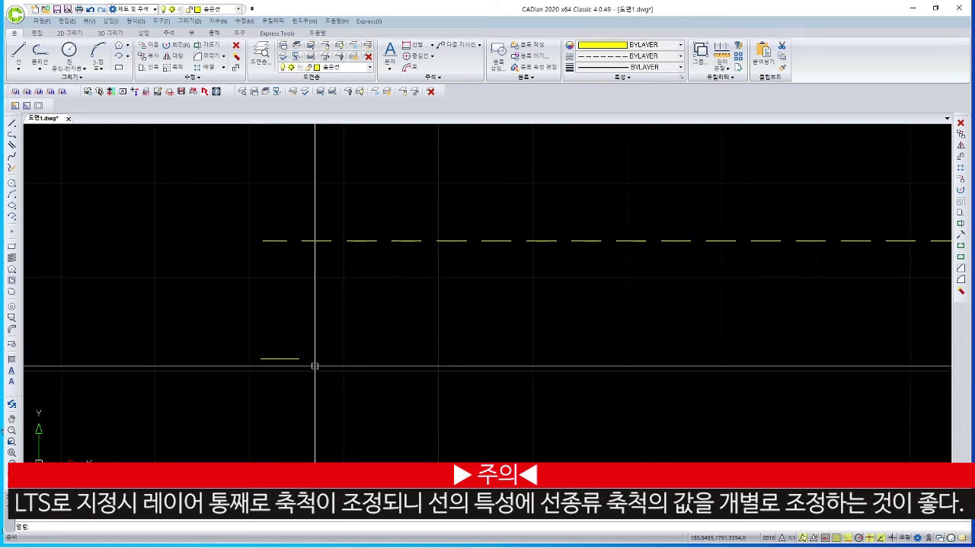
- Open the properties of the short hidden line
{"action": "left_click", "coordinate": [282, 359]}
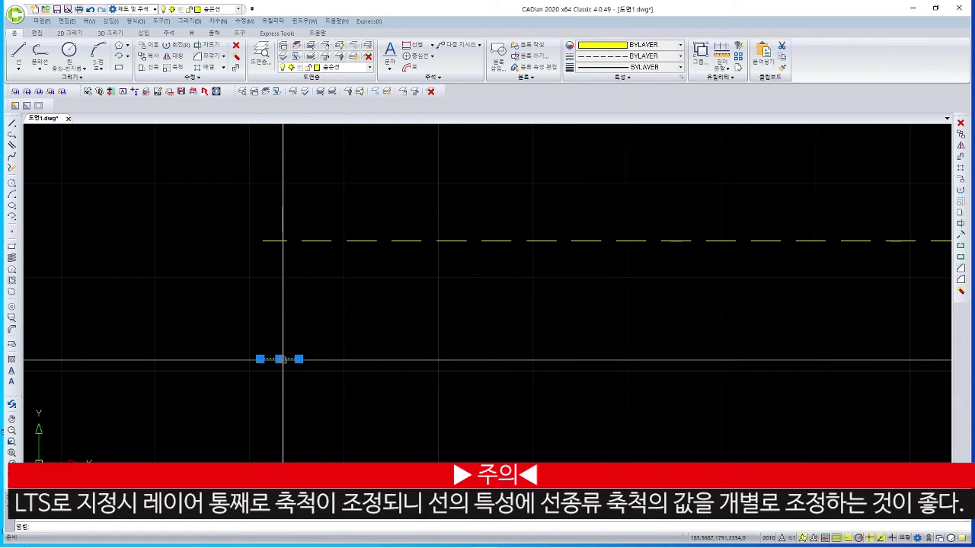
{"action": "right_click", "coordinate": [283, 358]}
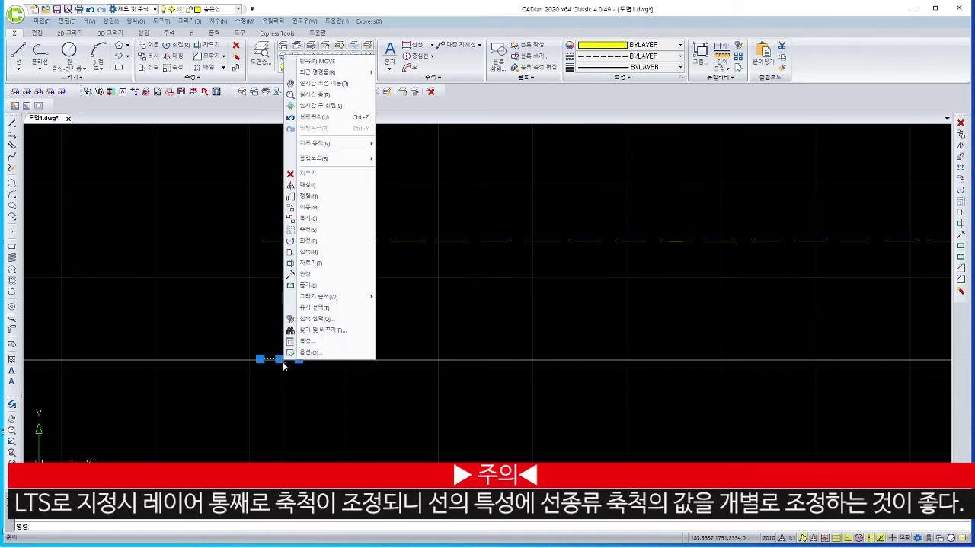
{"action": "left_click", "coordinate": [283, 373]}
{"action": "left_click", "coordinate": [283, 368]}
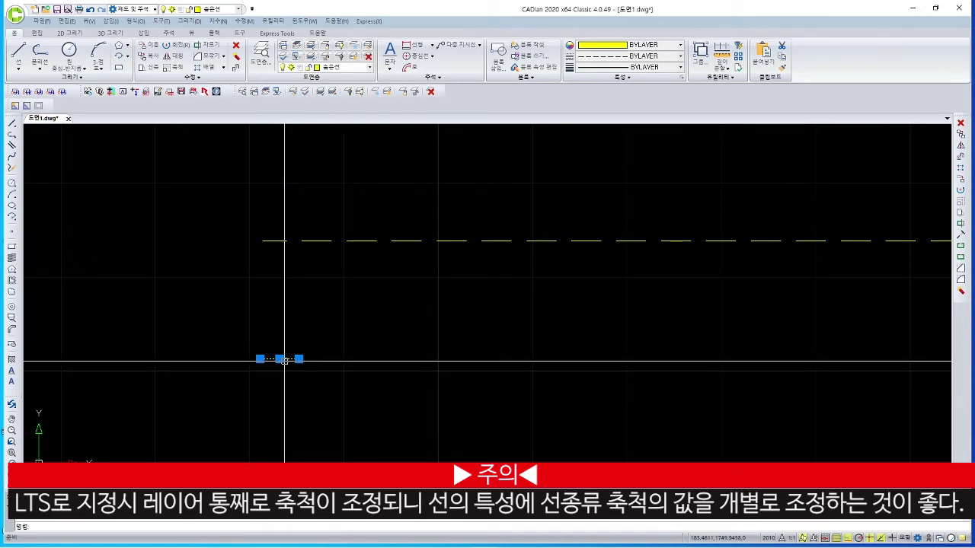
{"action": "right_click", "coordinate": [284, 361]}
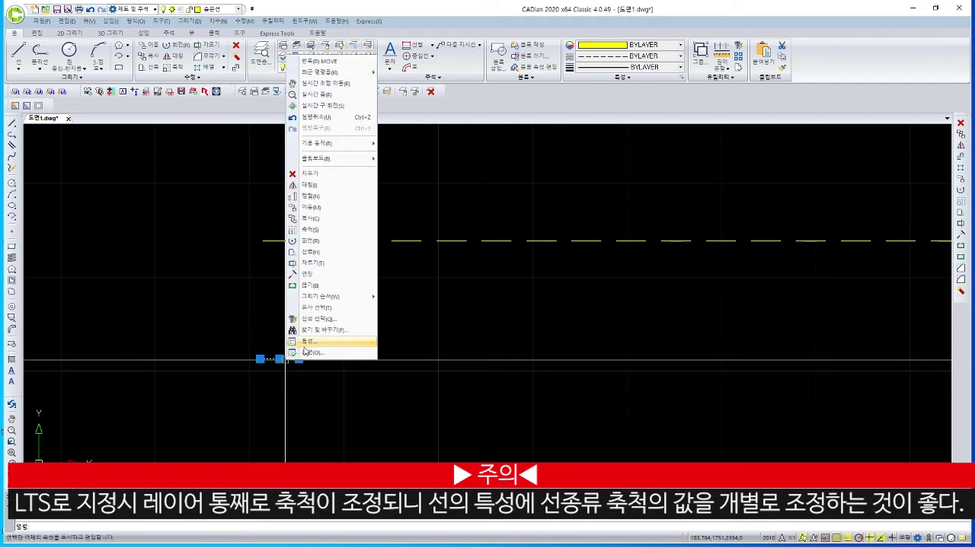
{"action": "left_click", "coordinate": [306, 343]}
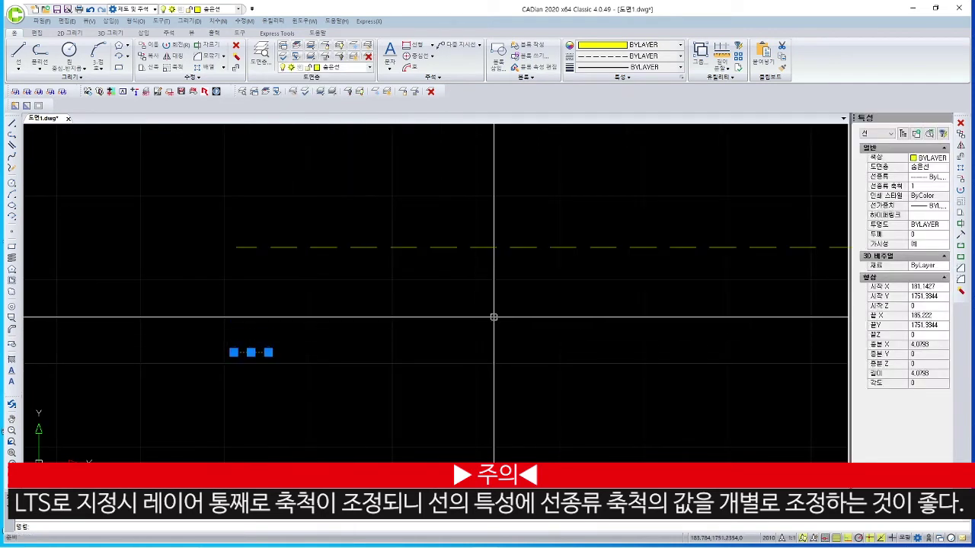
- Set the linetype scale of the short hidden line to 0.5 in its properties and deselect it
{"action": "left_click", "coordinate": [921, 187]}
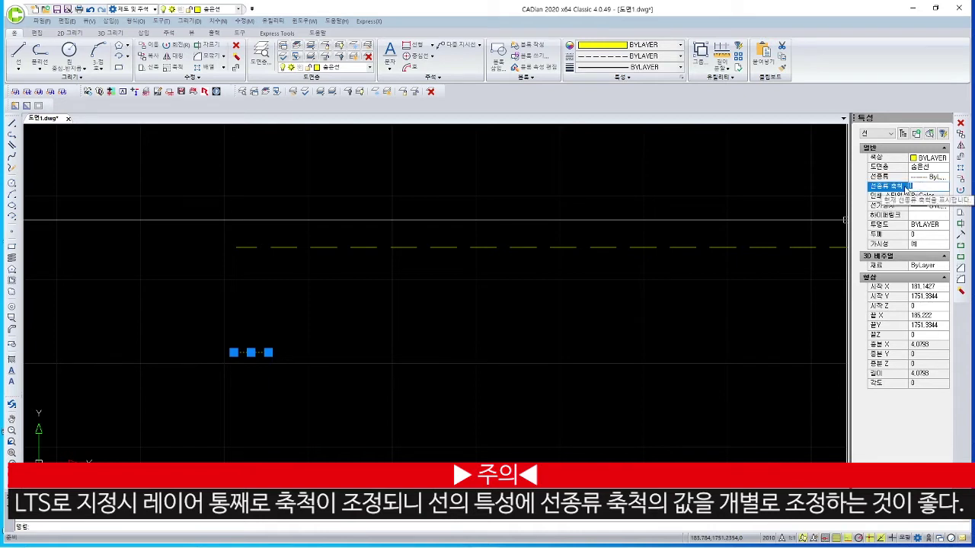
{"action": "type", "text": "0.5"}
{"action": "key", "text": "Return"}
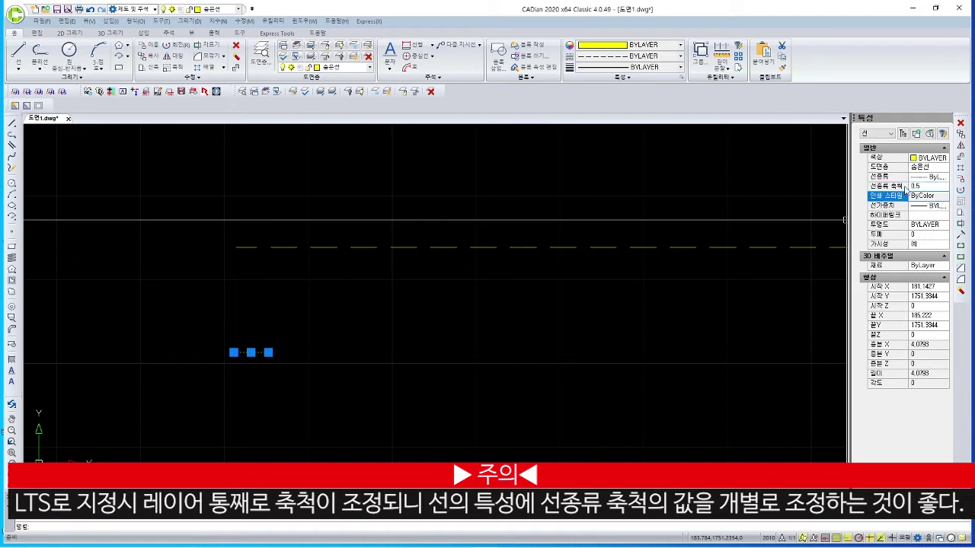
{"action": "key", "text": "Escape"}
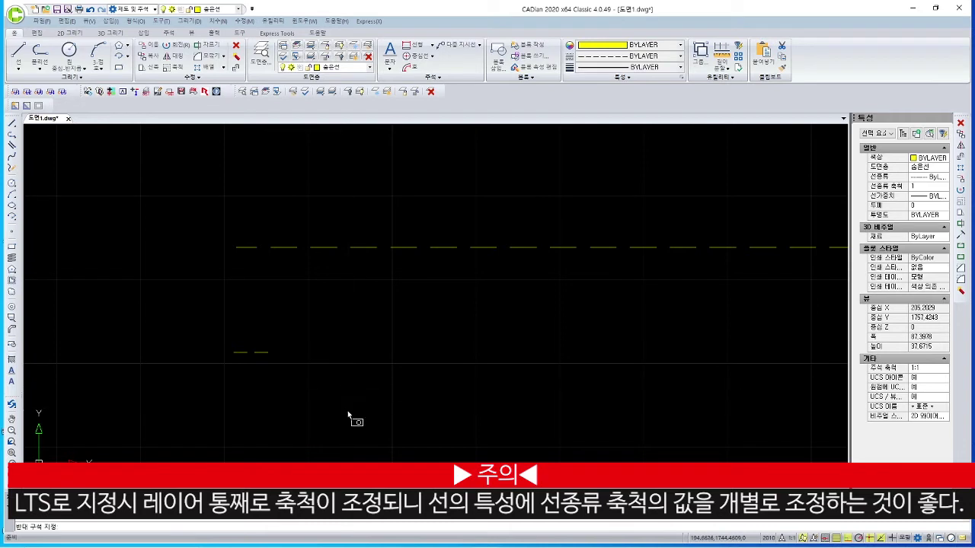
- Delete both the long and the short hidden test lines
{"action": "left_click_drag", "start_coordinate": [353, 400], "coordinate": [196, 195]}
{"action": "key", "text": "Delete"}
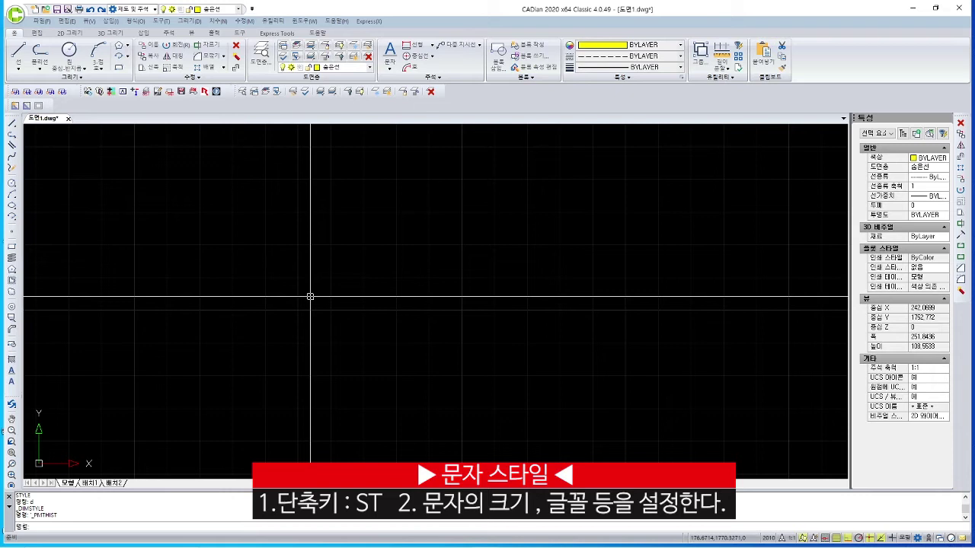
- Open the text style manager and look through the Standard and 주서 styles and the prompt for creating a style
{"action": "type", "text": "st"}
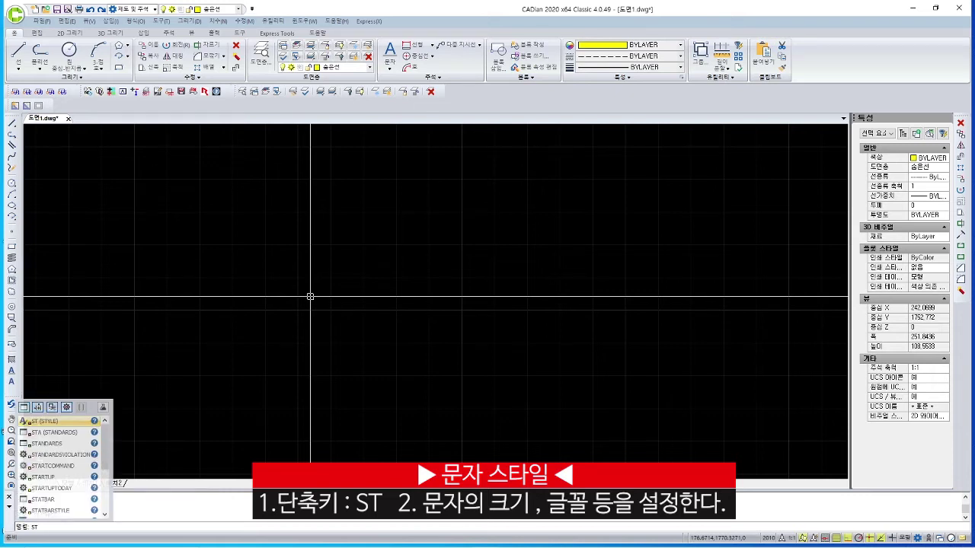
{"action": "key", "text": "Return"}
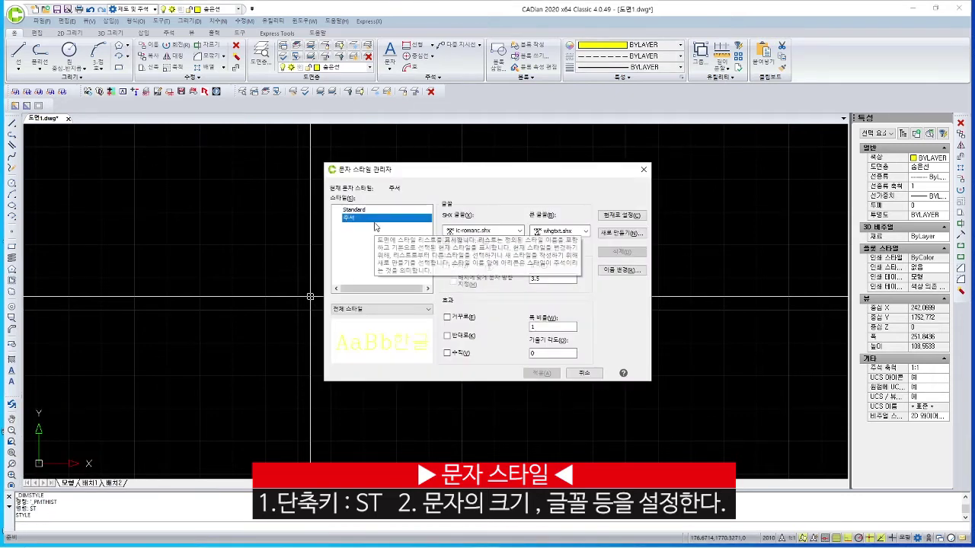
{"action": "left_click", "coordinate": [374, 224]}
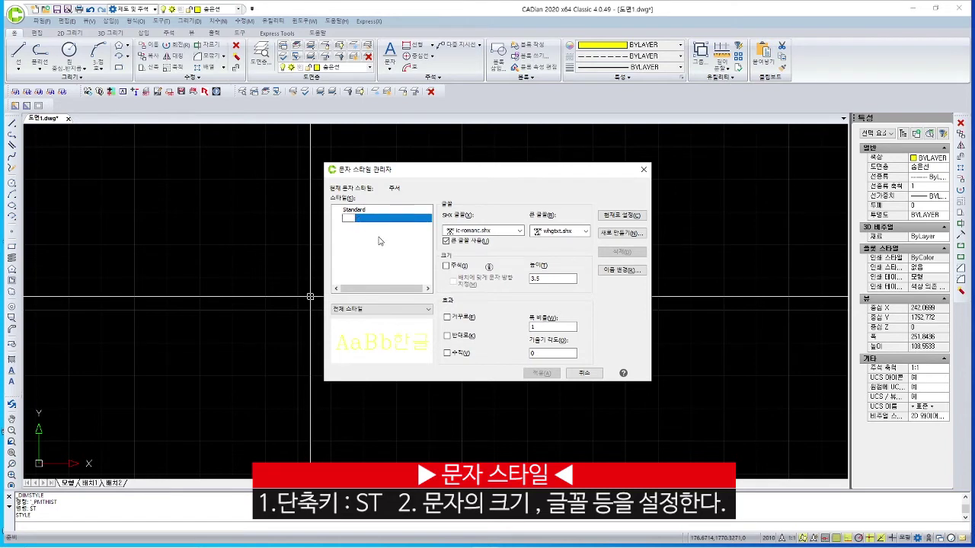
{"action": "left_click", "coordinate": [380, 239]}
{"action": "key", "text": "Return"}
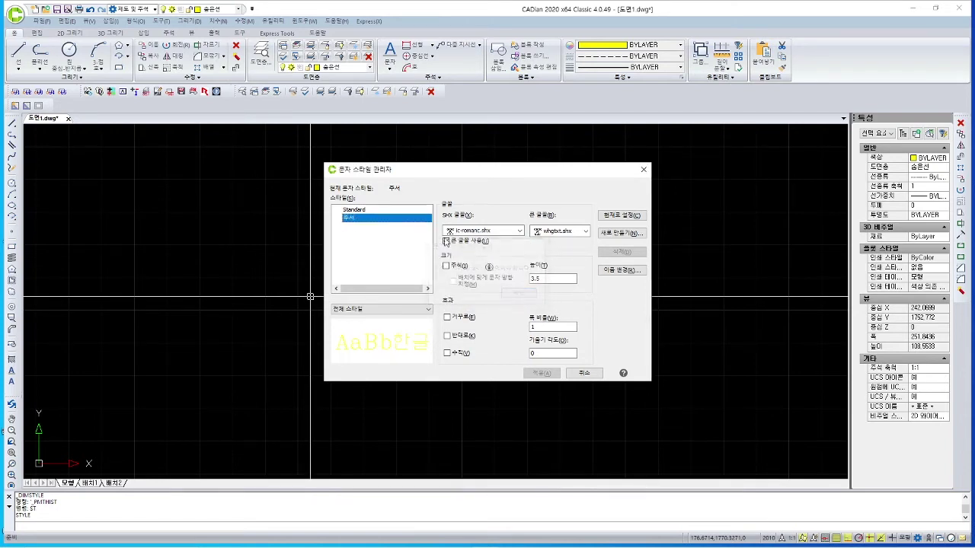
{"action": "left_click", "coordinate": [353, 211]}
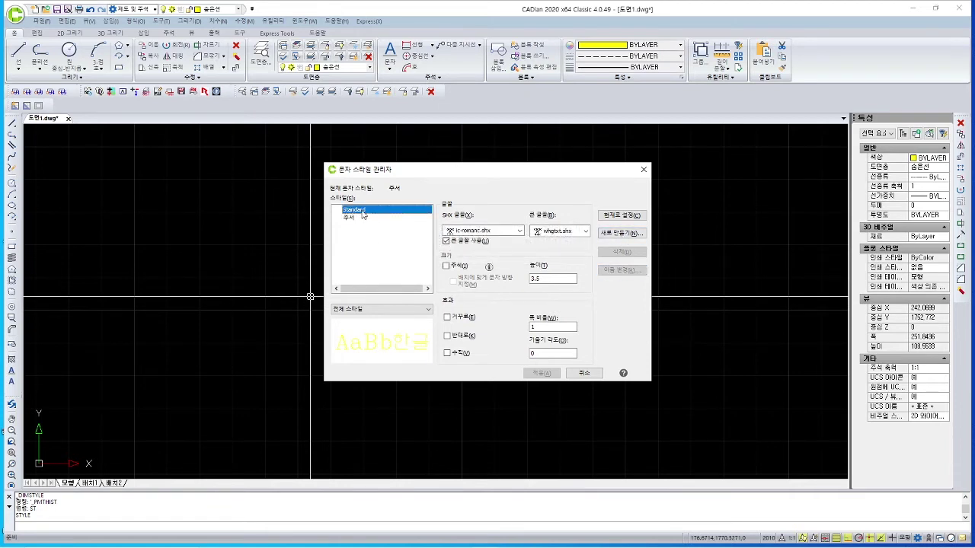
{"action": "left_click", "coordinate": [357, 217]}
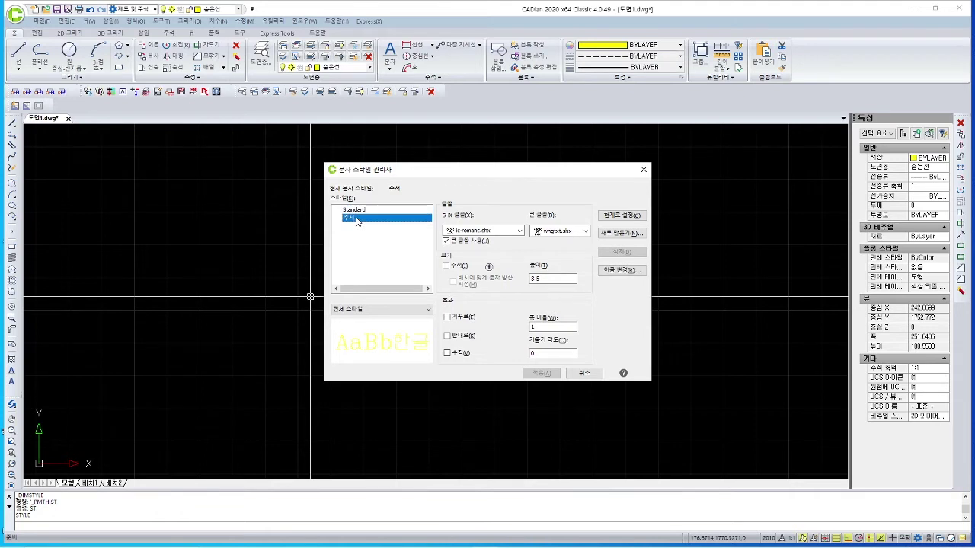
{"action": "left_click", "coordinate": [355, 210]}
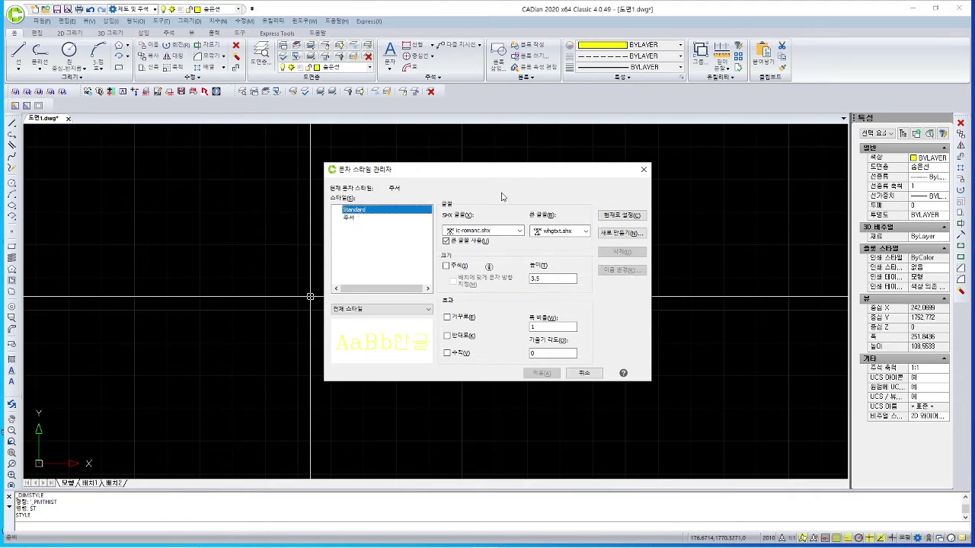
{"action": "left_click", "coordinate": [350, 220]}
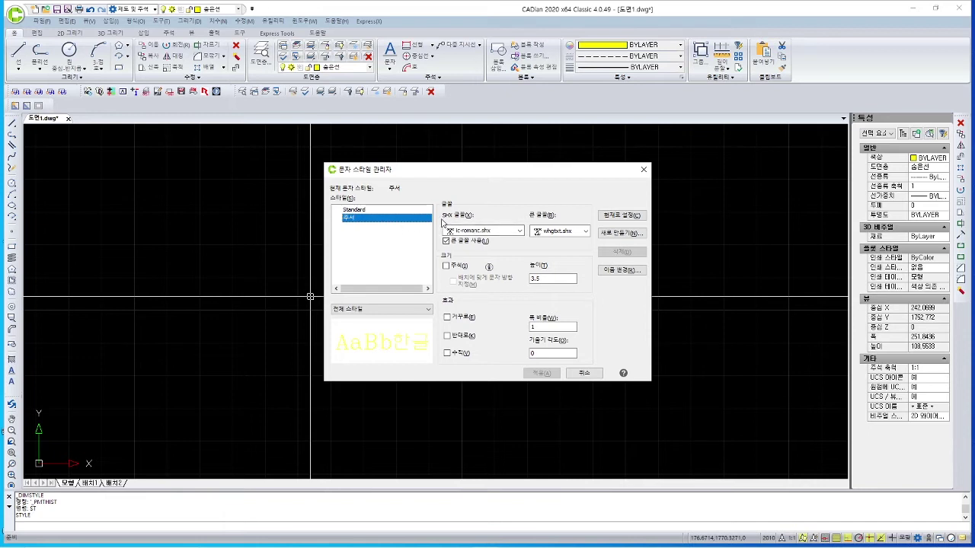
{"action": "left_click", "coordinate": [620, 233]}
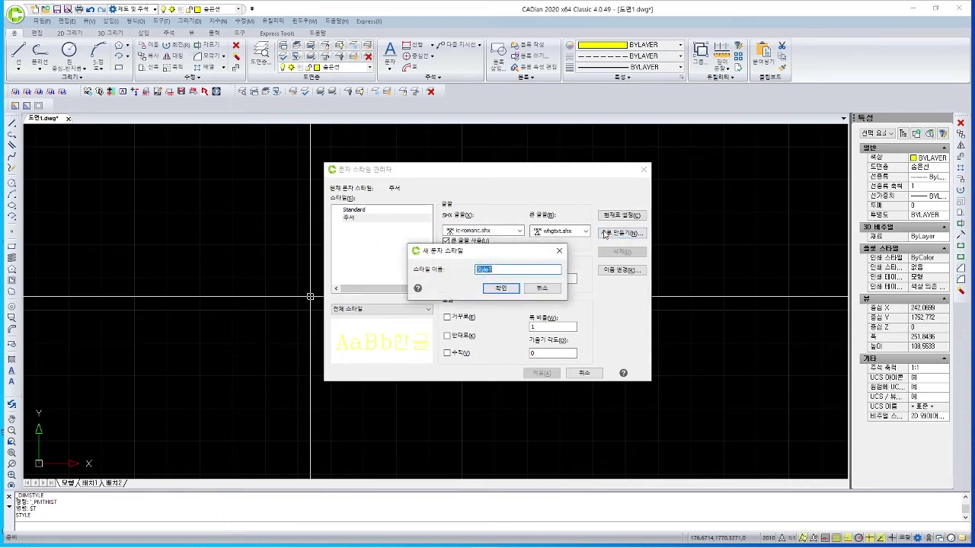
{"action": "left_click", "coordinate": [562, 250]}
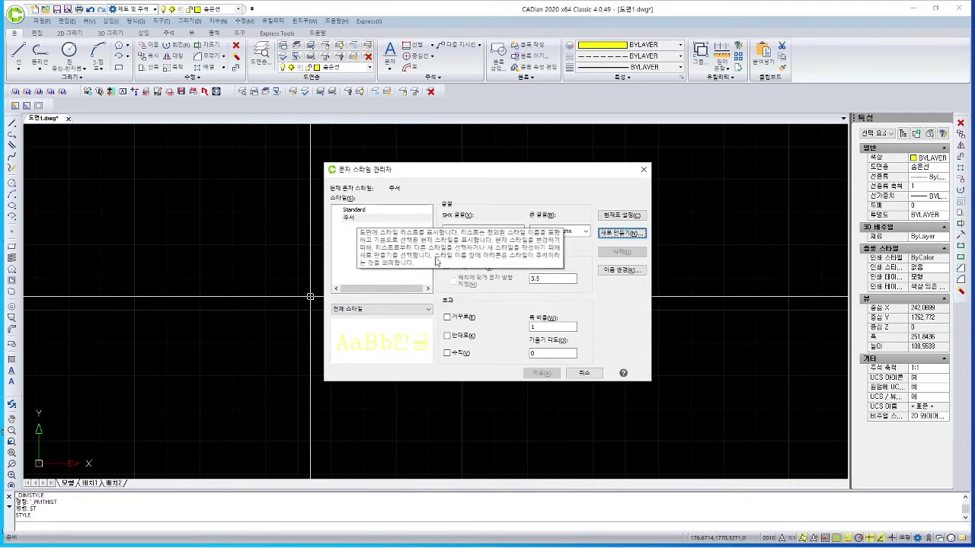
- Look through the SHX fonts for the 주서 style, and preview it with the big font turned off and back on
{"action": "left_click", "coordinate": [356, 218]}
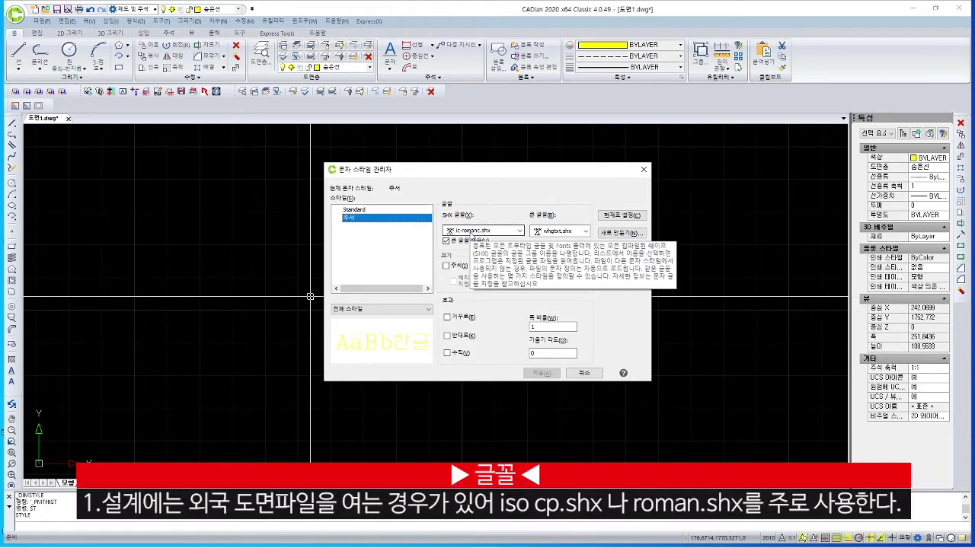
{"action": "left_click", "coordinate": [473, 231]}
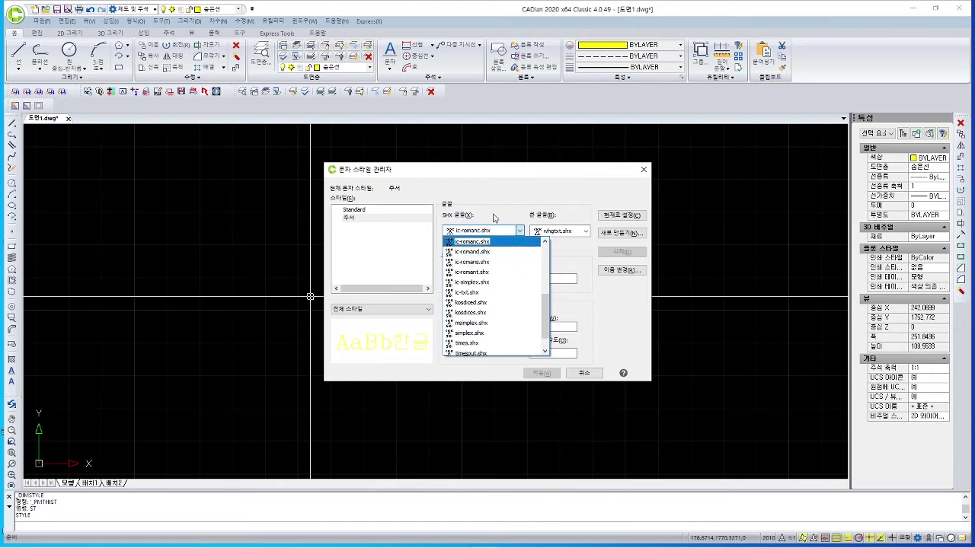
{"action": "left_click", "coordinate": [492, 220]}
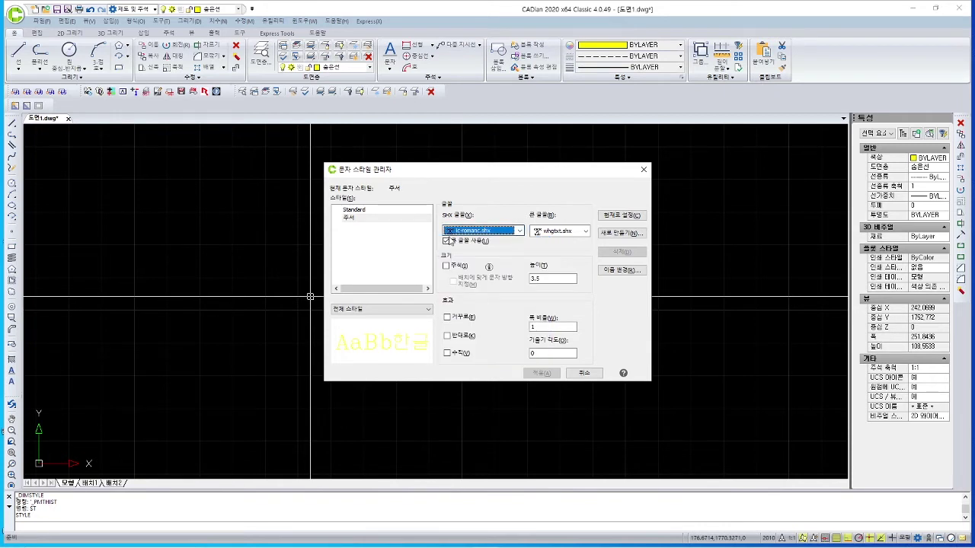
{"action": "left_click", "coordinate": [447, 241]}
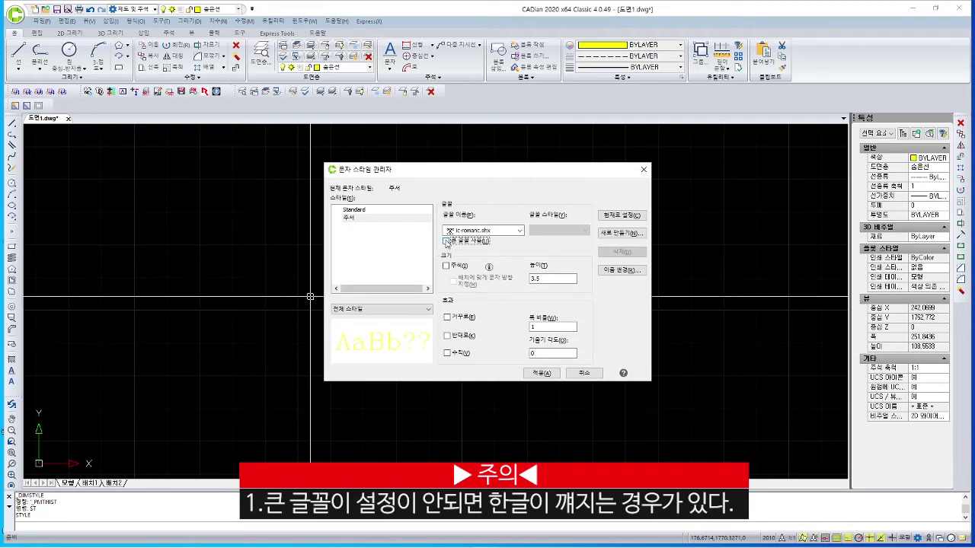
{"action": "left_click", "coordinate": [447, 242]}
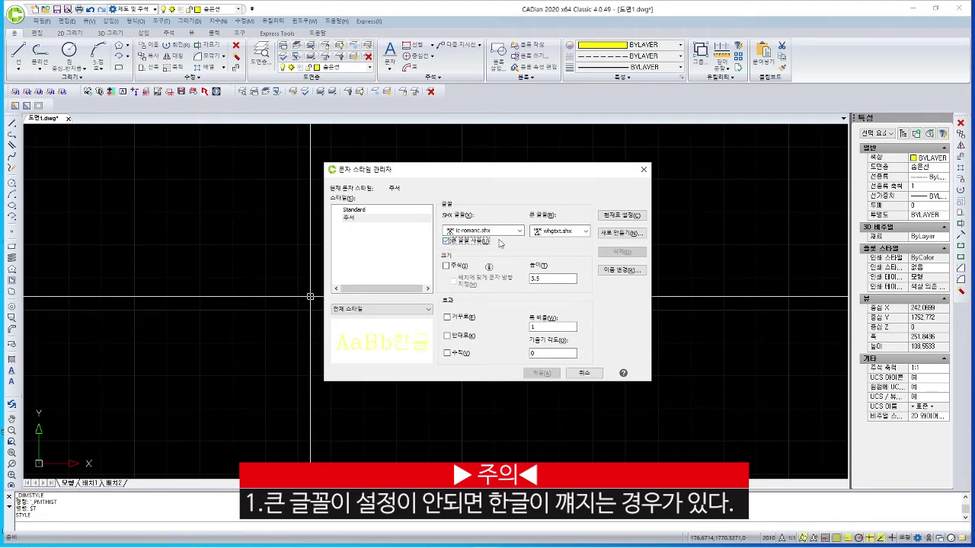
- Choose whgtxt.shx as the big font of the 주서 text style
{"action": "left_click", "coordinate": [549, 233]}
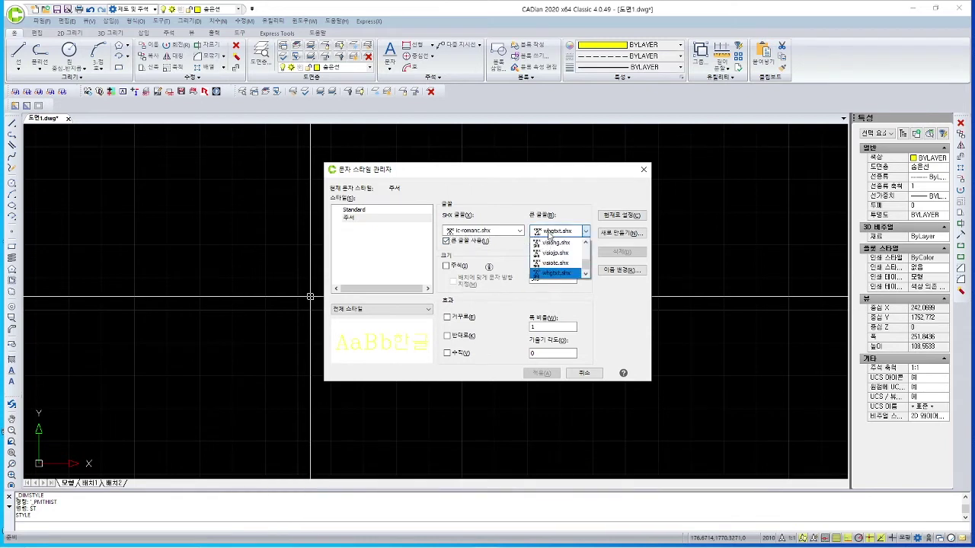
{"action": "left_click", "coordinate": [548, 236]}
{"action": "left_click", "coordinate": [548, 234]}
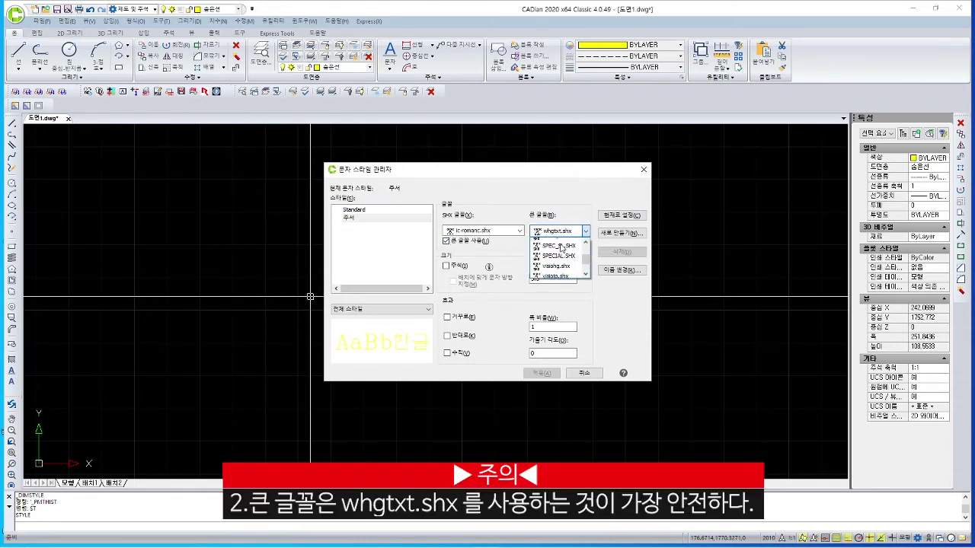
{"action": "scroll", "coordinate": [562, 247], "scroll_direction": "down", "scroll_amount": 5}
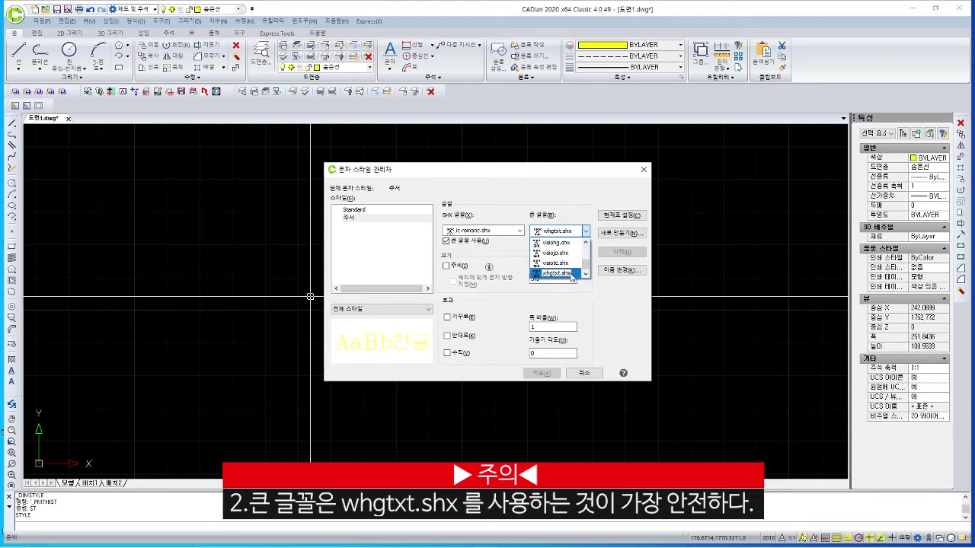
{"action": "left_click", "coordinate": [572, 278]}
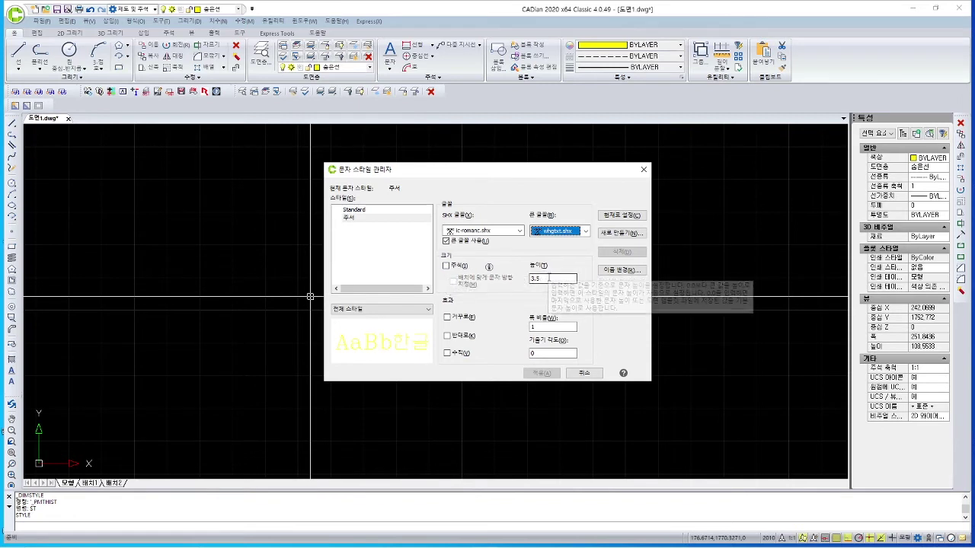
- Make 주서 the current text style with its 3.5 text height and close the text style manager
{"action": "left_click", "coordinate": [549, 278]}
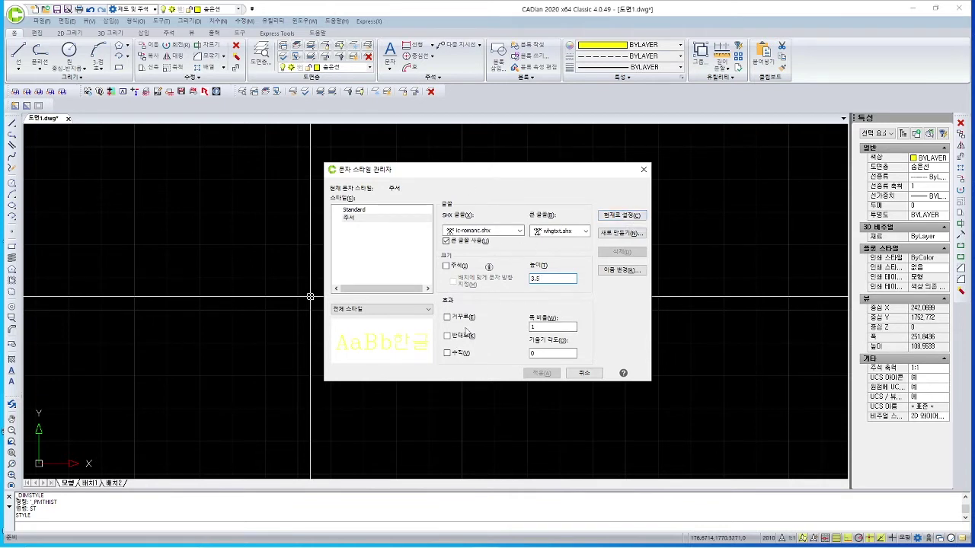
{"action": "left_click", "coordinate": [622, 219]}
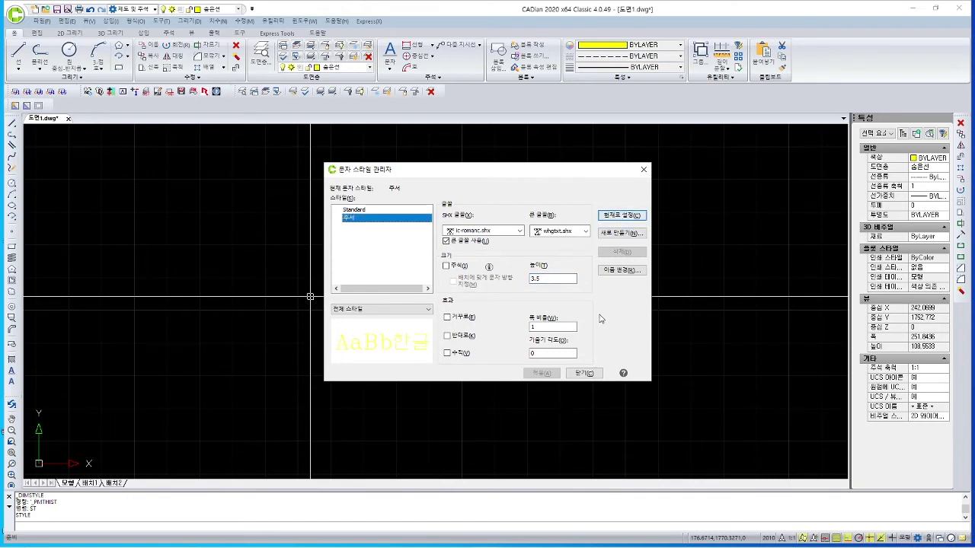
{"action": "left_click", "coordinate": [583, 374]}
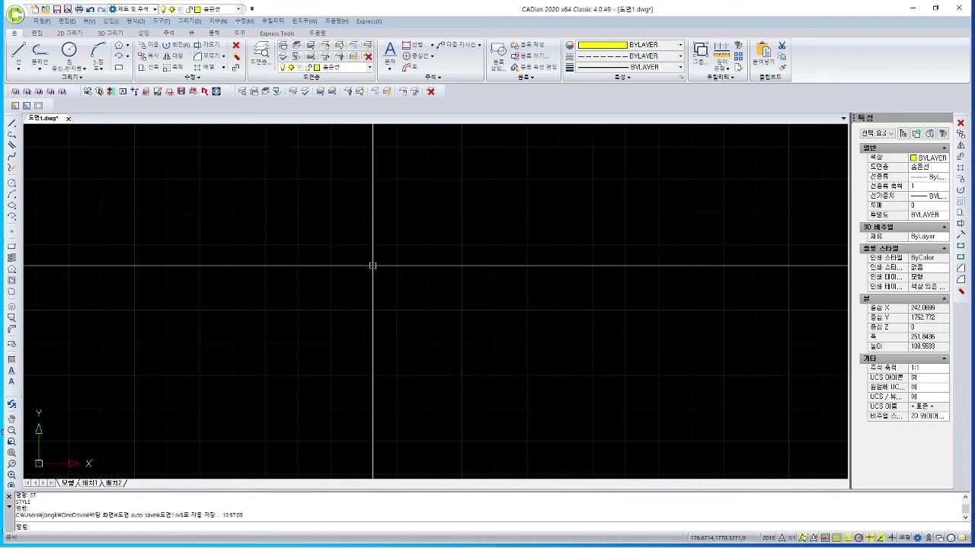
{"action": "left_click", "coordinate": [425, 294]}
{"action": "key", "text": "Escape"}
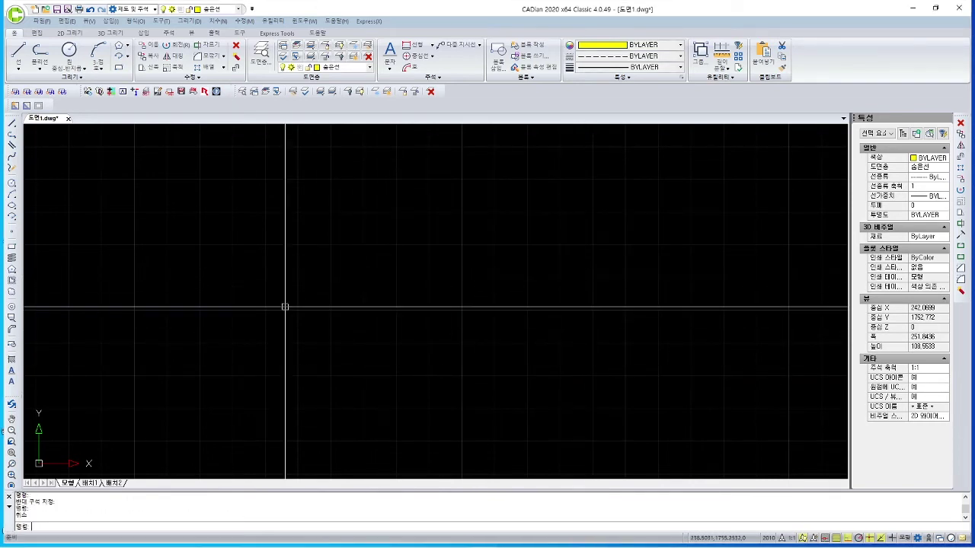
{"action": "type", "text": "dt"}
{"action": "key", "text": "Return"}
{"action": "left_click", "coordinate": [283, 245]}
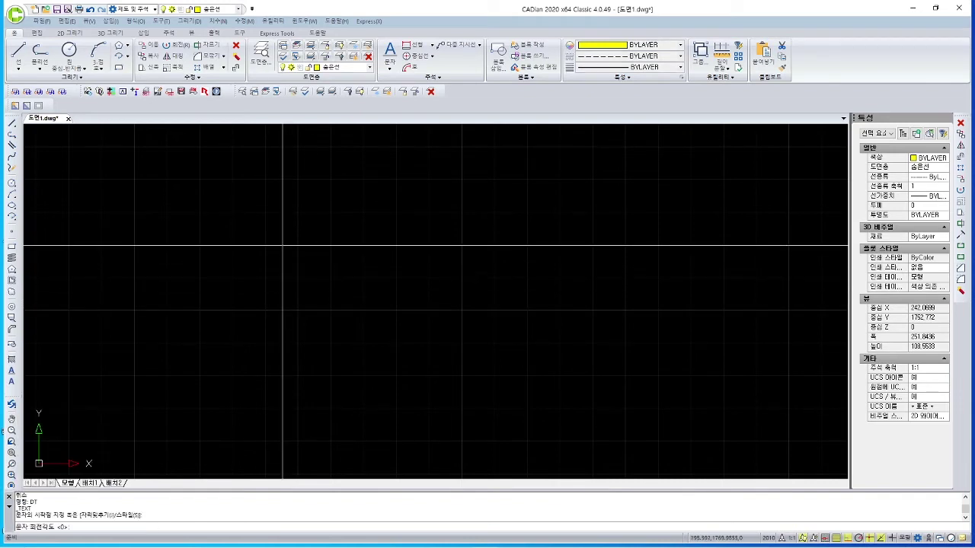
{"action": "key", "text": "Return"}
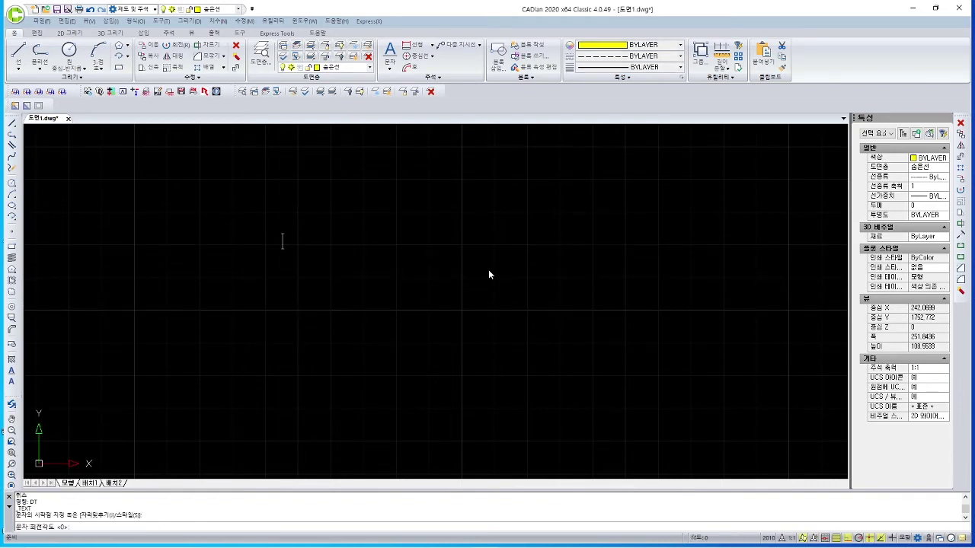
{"action": "key", "text": "Return"}
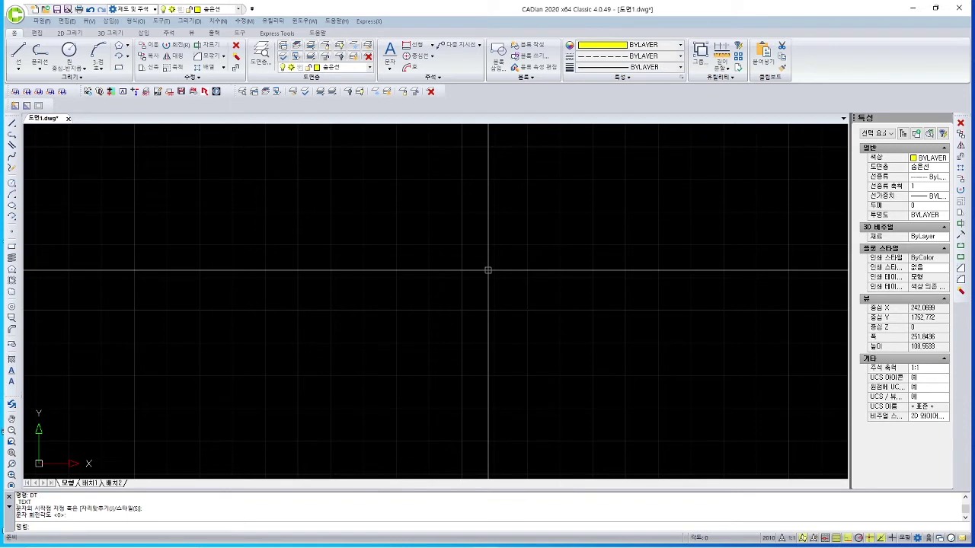
- Place the single-line text ABC123가나다 with middle-center (MC) justification in the empty drawing area and end the text command
{"action": "key", "text": "Return"}
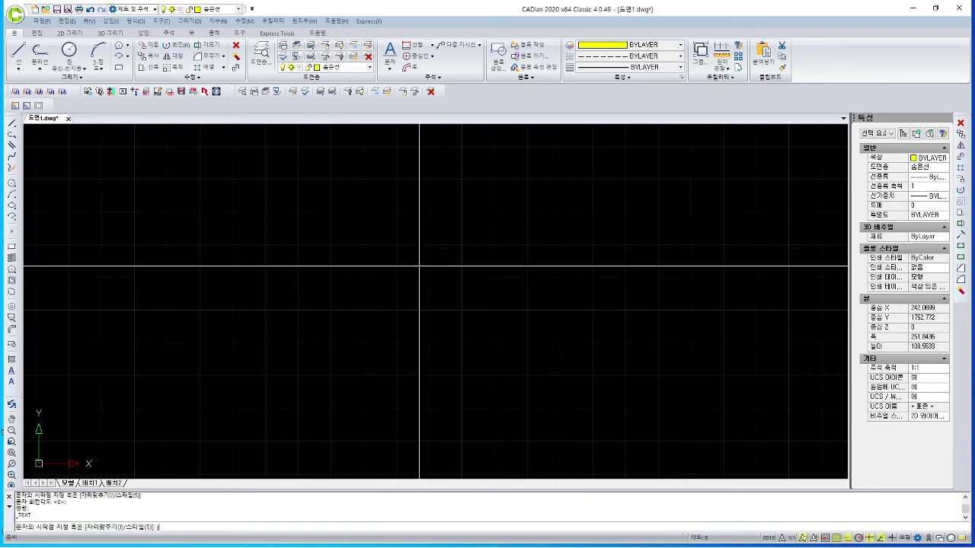
{"action": "key", "text": "Return"}
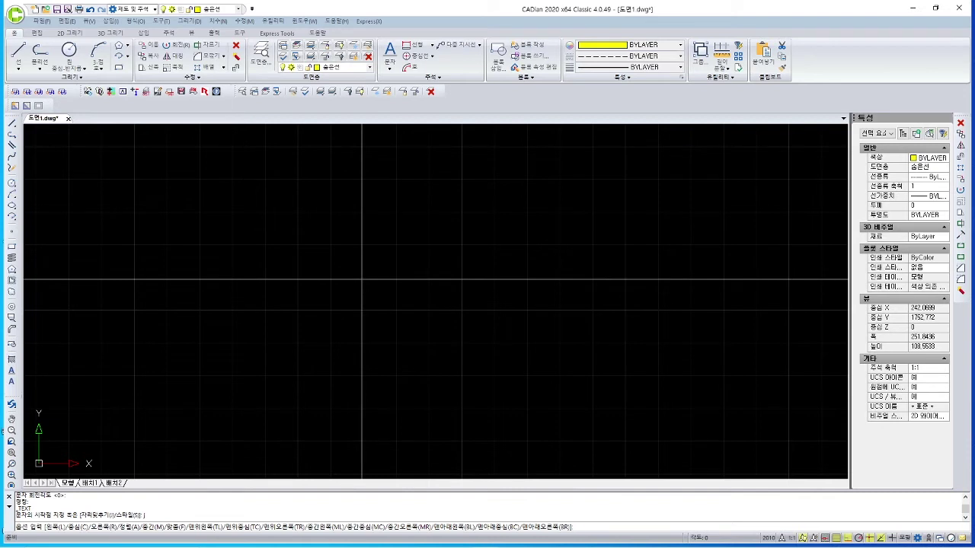
{"action": "type", "text": "mc"}
{"action": "key", "text": "Return"}
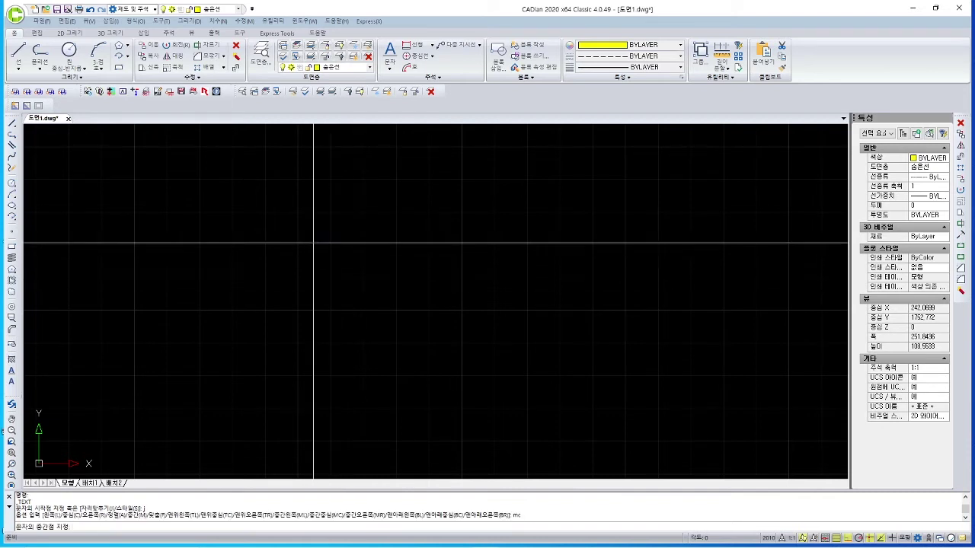
{"action": "left_click", "coordinate": [306, 246]}
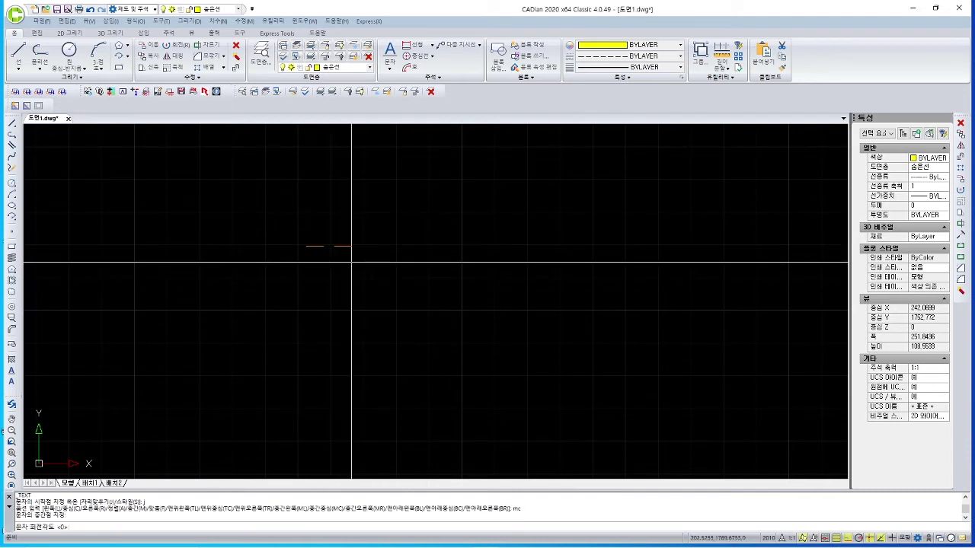
{"action": "left_click", "coordinate": [486, 292]}
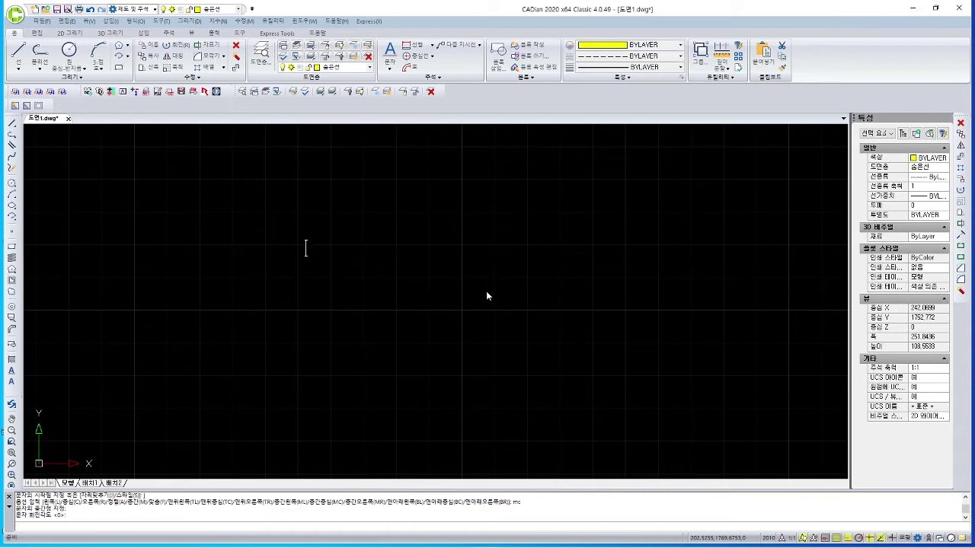
{"action": "type", "text": "품"}
{"action": "key", "text": "BackSpace"}
{"action": "type", "text": "ABC123"}
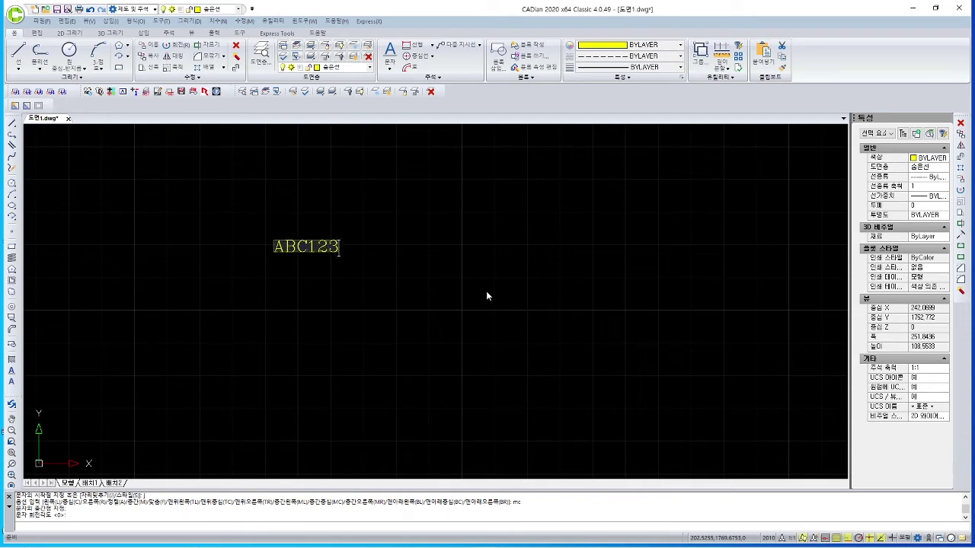
{"action": "type", "text": "라나다"}
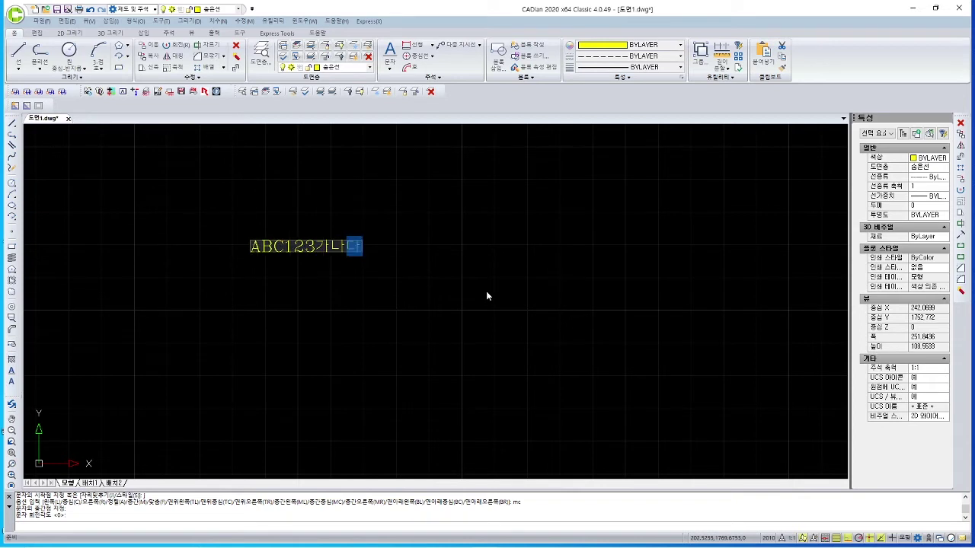
{"action": "key", "text": "Return"}
{"action": "scroll", "coordinate": [320, 268], "scroll_direction": "up", "scroll_amount": 5}
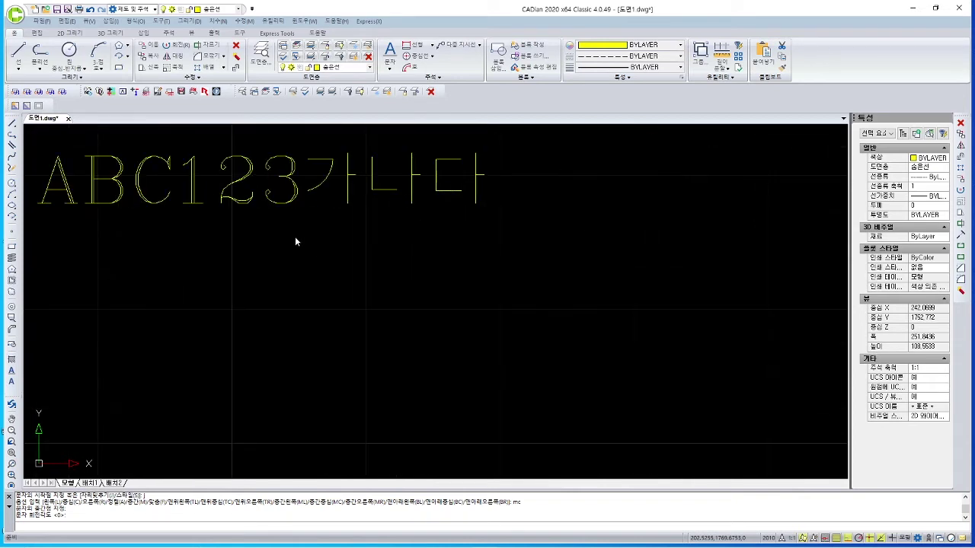
{"action": "middle_click_drag", "start_coordinate": [295, 236], "coordinate": [434, 326]}
{"action": "scroll", "coordinate": [420, 317], "scroll_direction": "down", "scroll_amount": 2}
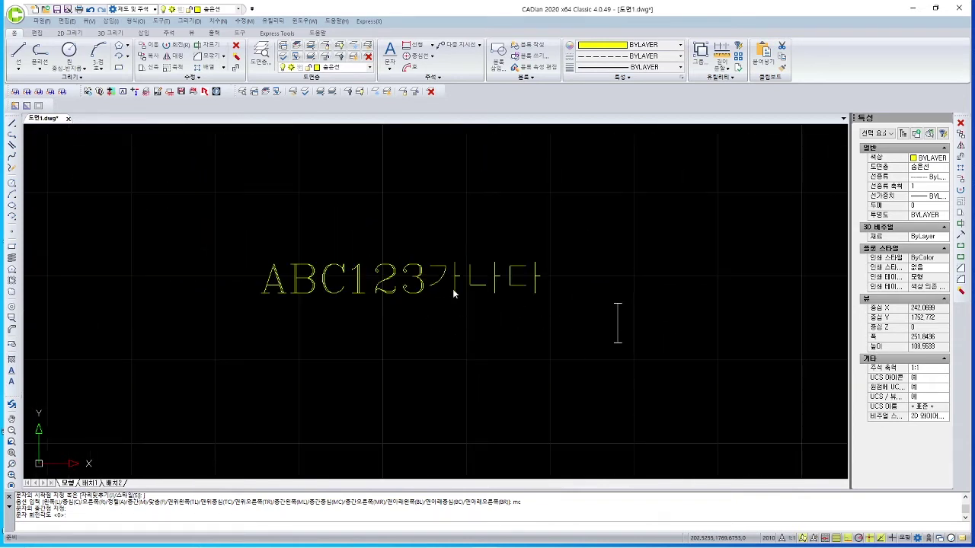
{"action": "key", "text": "Escape"}
{"action": "key", "text": "Escape"}
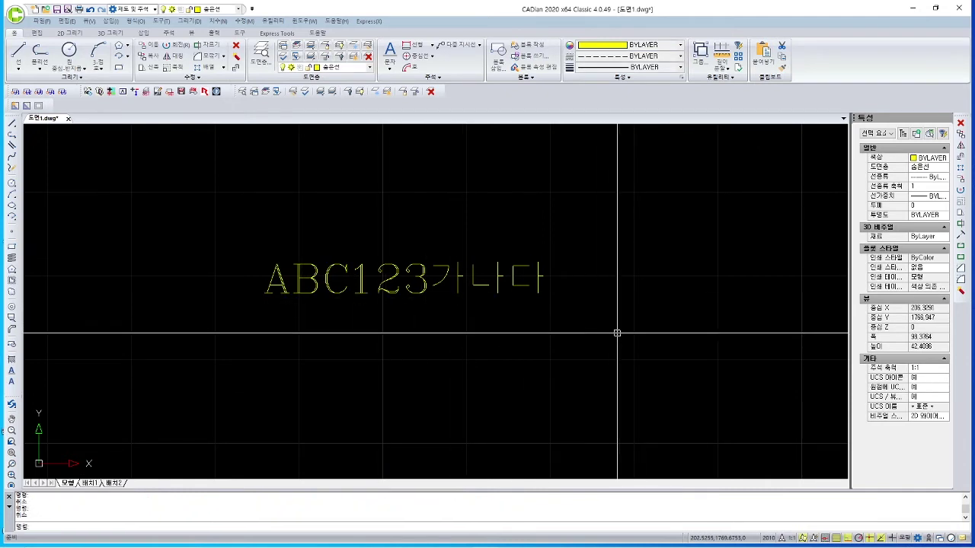
- Erase the ABC123가나다 test text from the drawing
{"action": "left_click", "coordinate": [617, 333]}
{"action": "left_click", "coordinate": [233, 242]}
{"action": "key", "text": "Delete"}
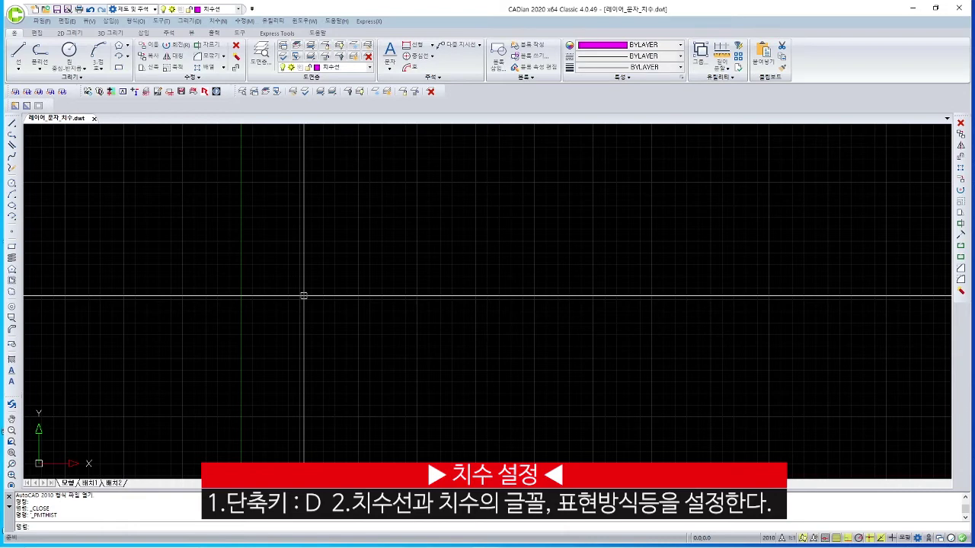
- Create a new dimension style named 치수1 based on ISO-25 for all dimensions, and continue to its settings
{"action": "type", "text": "d"}
{"action": "key", "text": "Return"}
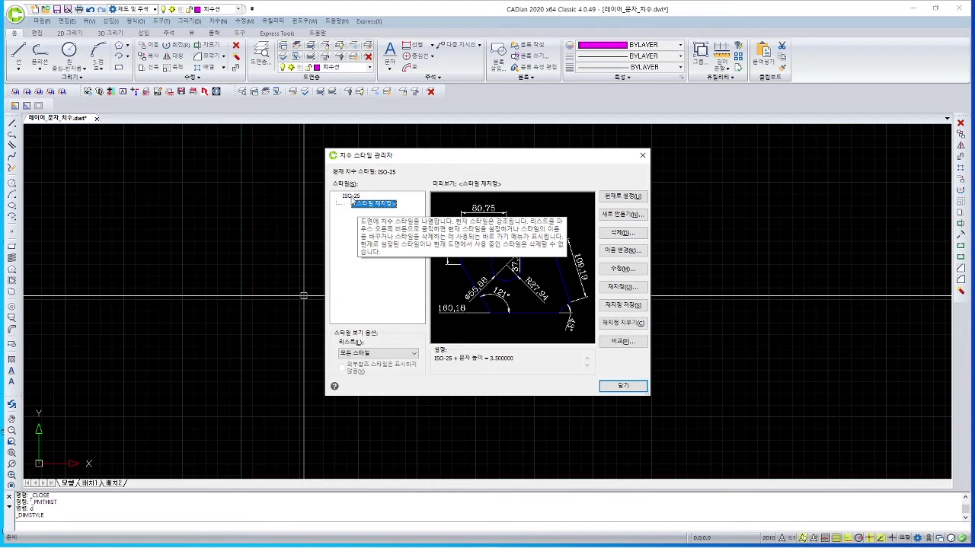
{"action": "left_click", "coordinate": [617, 217]}
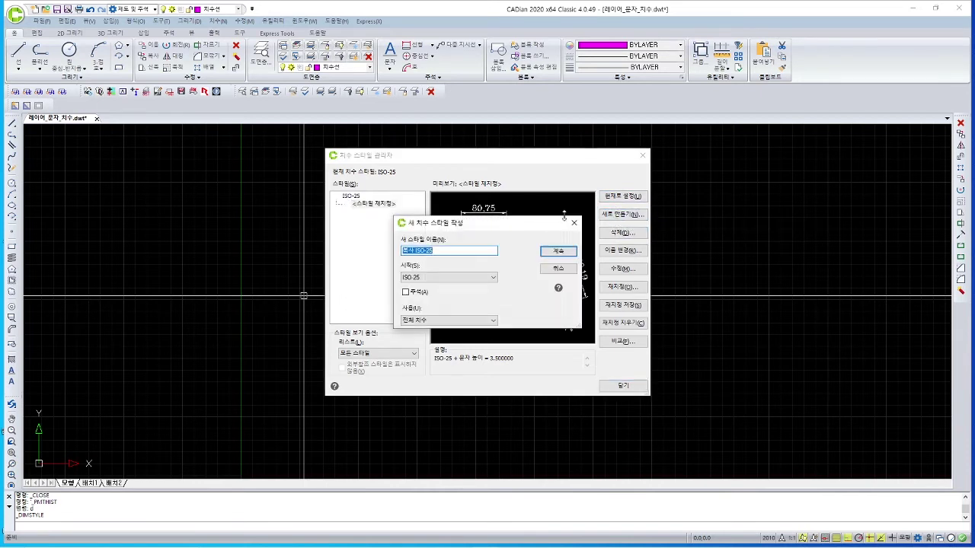
{"action": "left_click", "coordinate": [441, 250]}
{"action": "key", "text": "BackSpace"}
{"action": "key", "text": "BackSpace"}
{"action": "key", "text": "BackSpace"}
{"action": "key", "text": "BackSpace"}
{"action": "key", "text": "BackSpace"}
{"action": "key", "text": "BackSpace"}
{"action": "key", "text": "BackSpace"}
{"action": "key", "text": "BackSpace"}
{"action": "key", "text": "BackSpace"}
{"action": "type", "text": "치수"}
{"action": "left_click", "coordinate": [449, 277]}
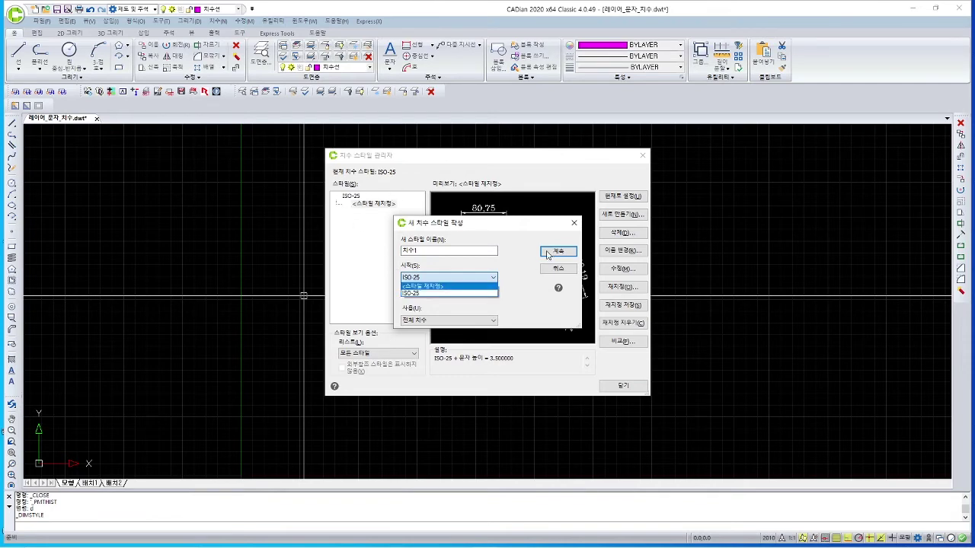
{"action": "left_click", "coordinate": [432, 296]}
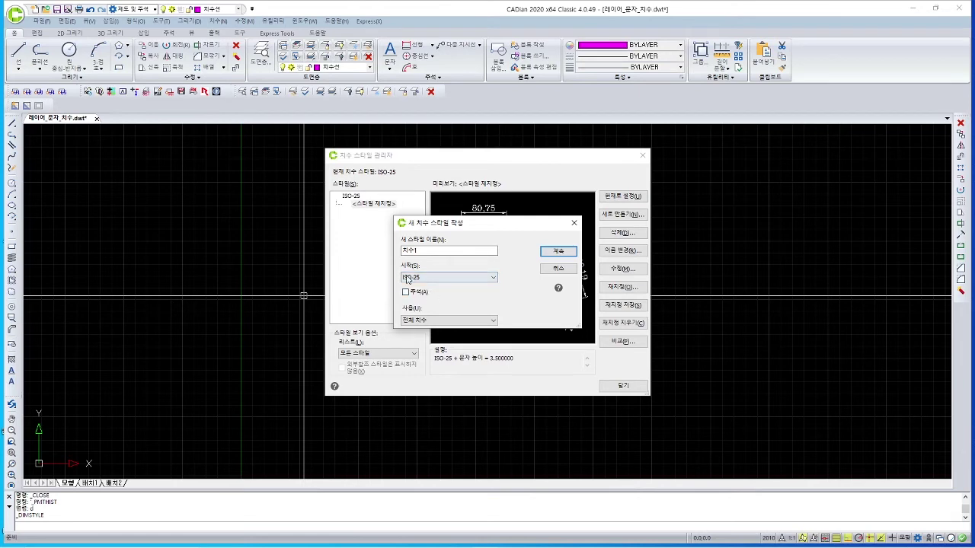
{"action": "left_click", "coordinate": [544, 255]}
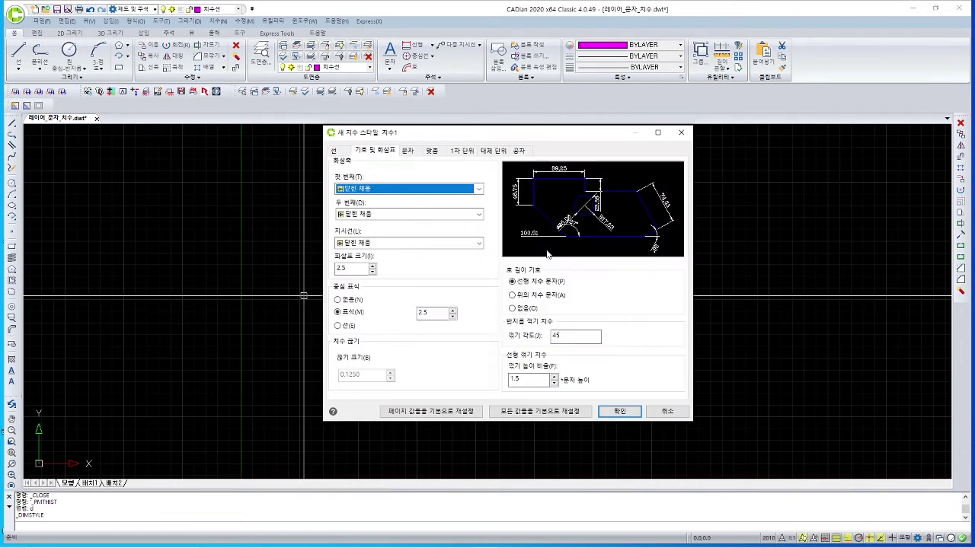
- Set the dimension lines' color and linetype to BYLAYER and their lineweight to 0.35 mm
{"action": "left_click", "coordinate": [333, 151]}
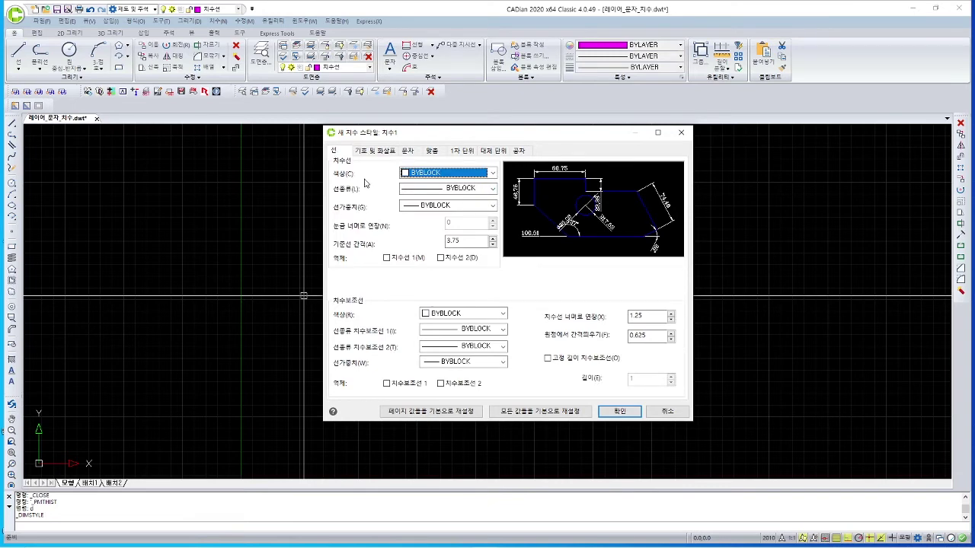
{"action": "left_click", "coordinate": [423, 176]}
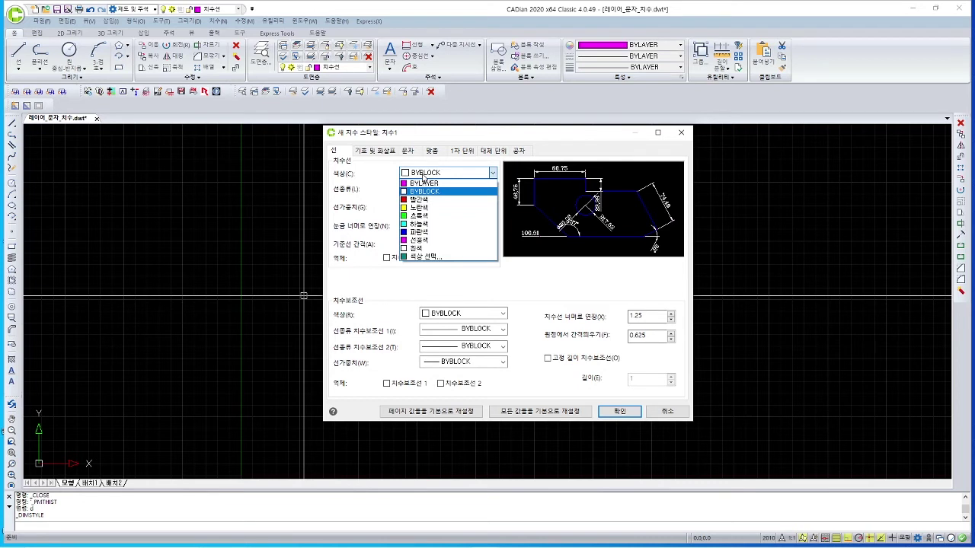
{"action": "left_click", "coordinate": [424, 176]}
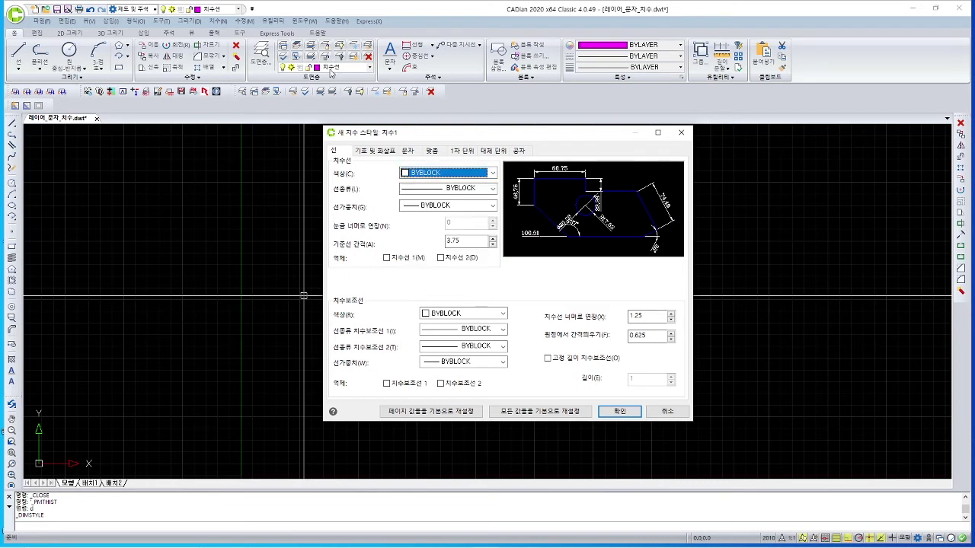
{"action": "left_click", "coordinate": [427, 173]}
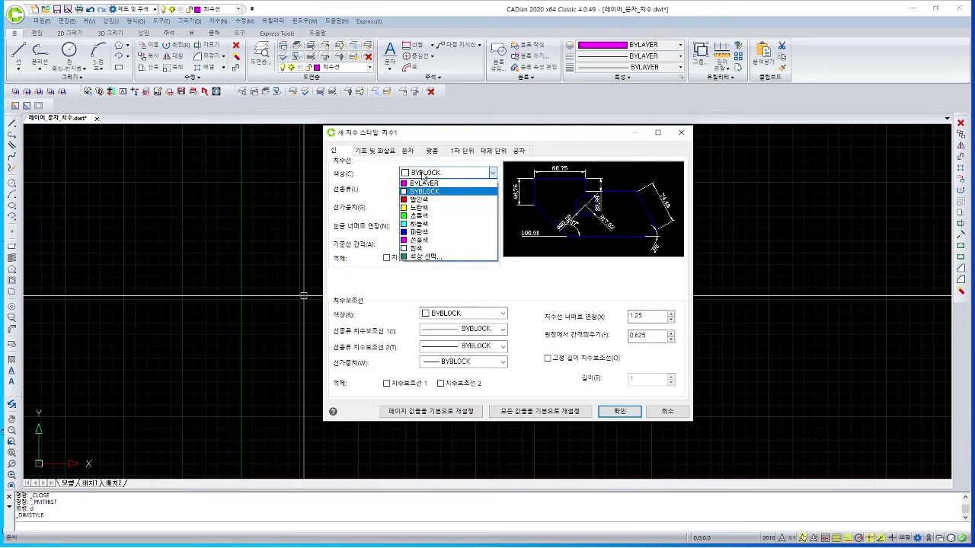
{"action": "left_click", "coordinate": [431, 185]}
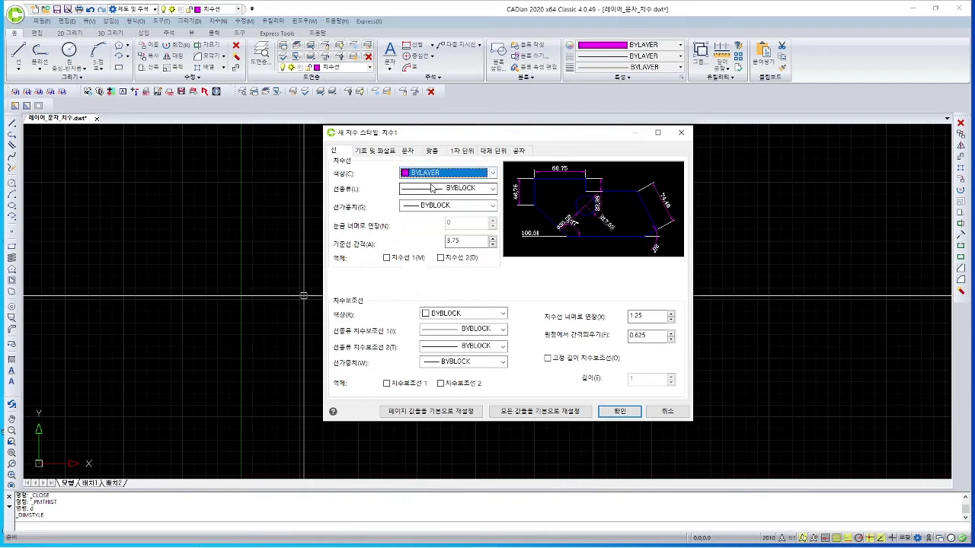
{"action": "left_click", "coordinate": [450, 187]}
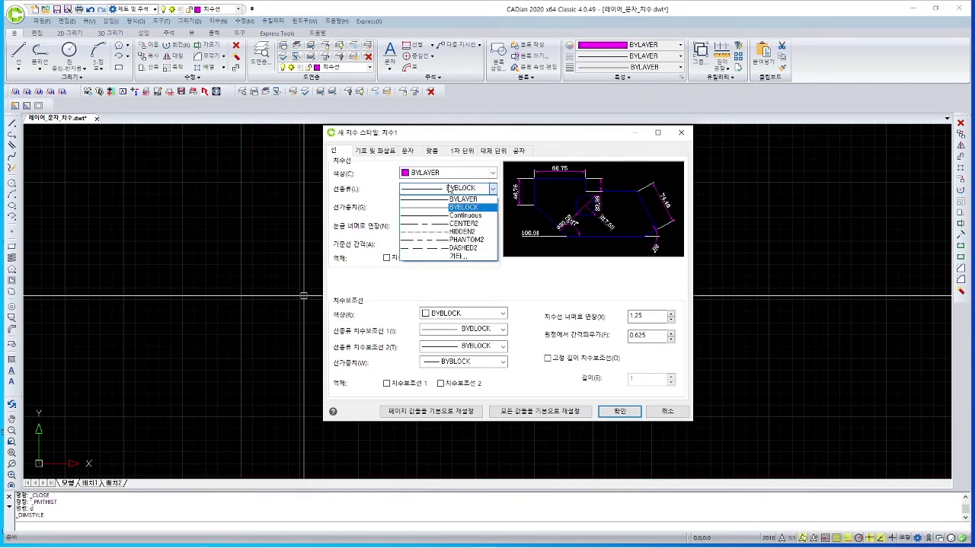
{"action": "left_click", "coordinate": [457, 199]}
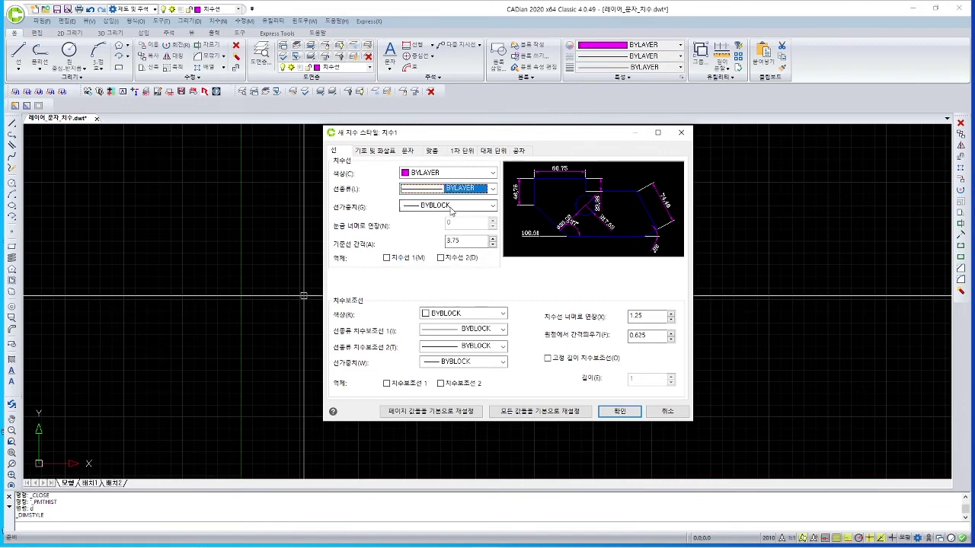
{"action": "left_click", "coordinate": [451, 207]}
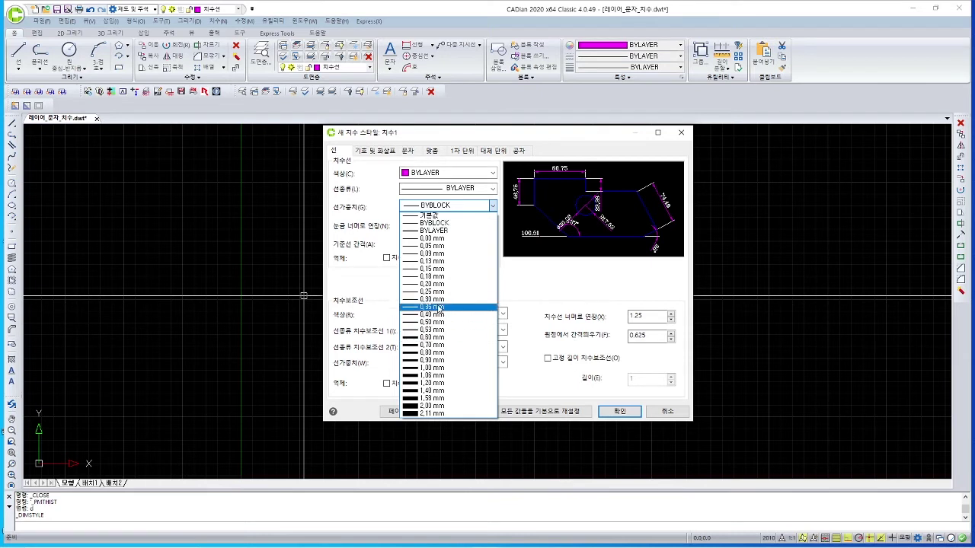
{"action": "left_click", "coordinate": [439, 308]}
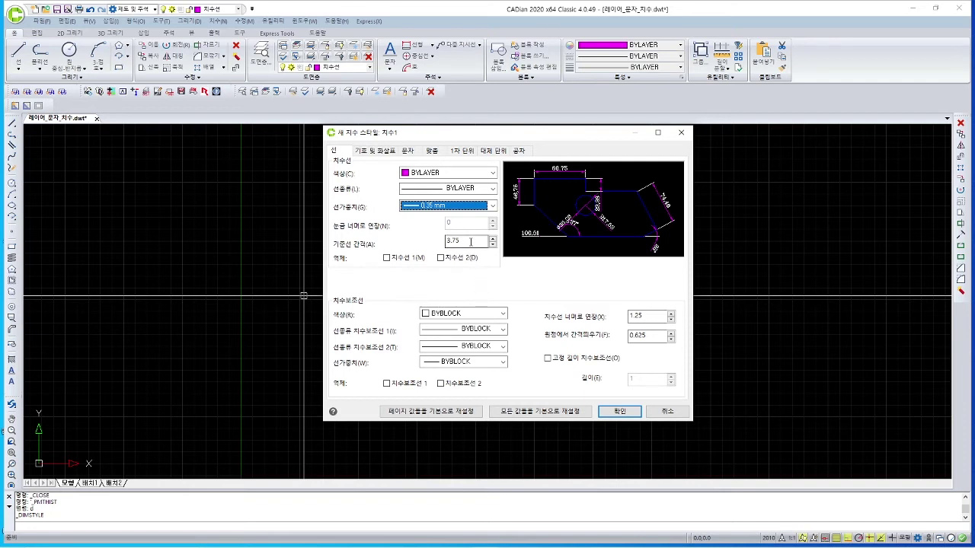
- Set the baseline spacing of the dimension lines to 10
{"action": "left_click", "coordinate": [470, 240]}
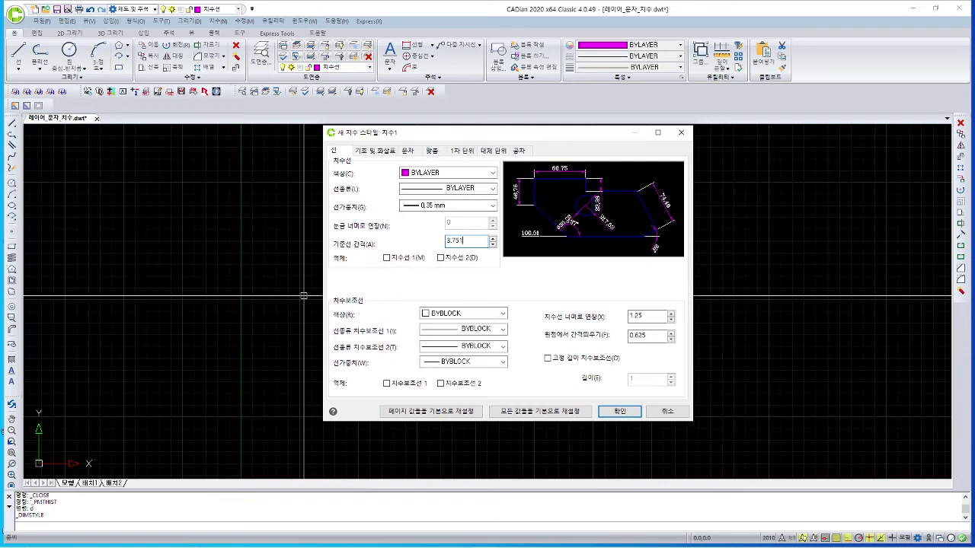
{"action": "key", "text": "BackSpace"}
{"action": "key", "text": "BackSpace"}
{"action": "key", "text": "BackSpace"}
{"action": "key", "text": "BackSpace"}
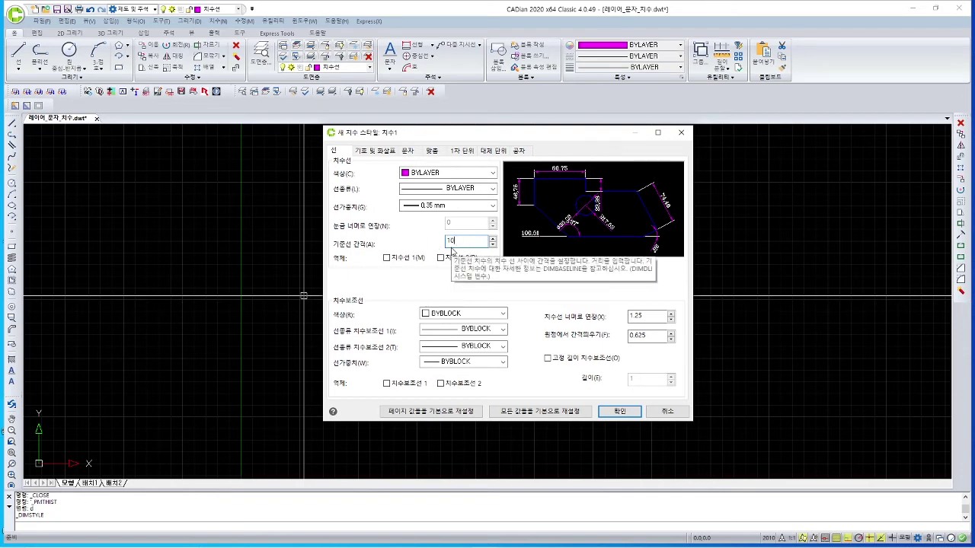
- Set the extension lines' color and the linetypes of both extension lines to BYLAYER
{"action": "left_click", "coordinate": [460, 320]}
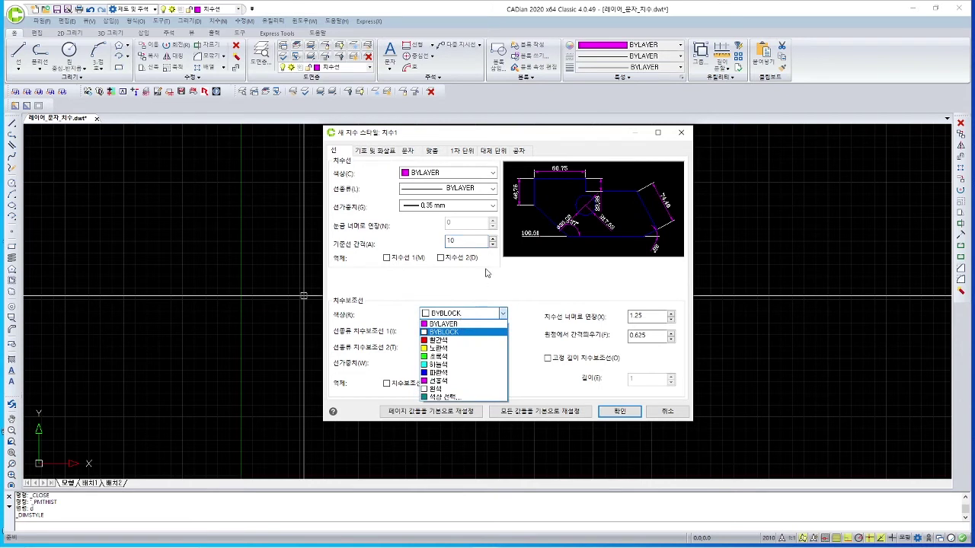
{"action": "left_click", "coordinate": [477, 285]}
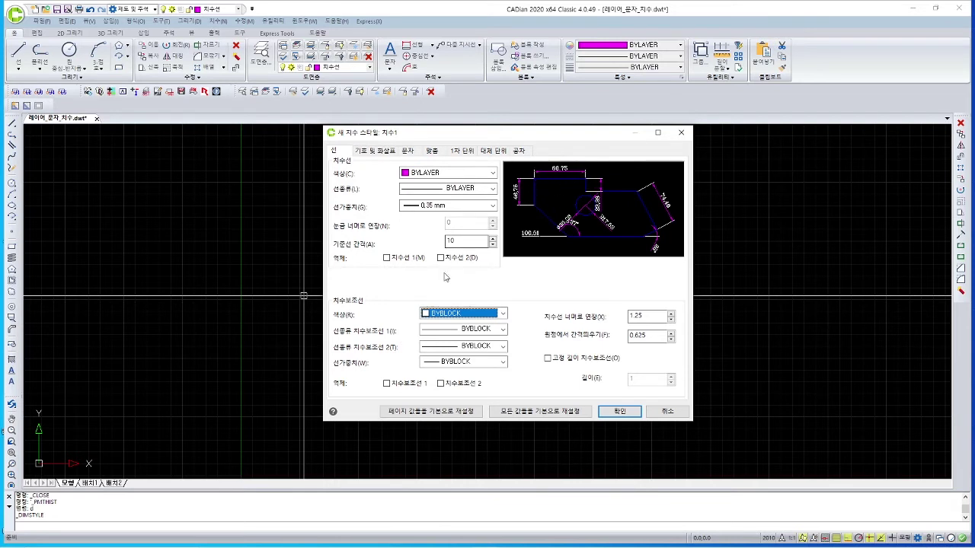
{"action": "left_click", "coordinate": [443, 313]}
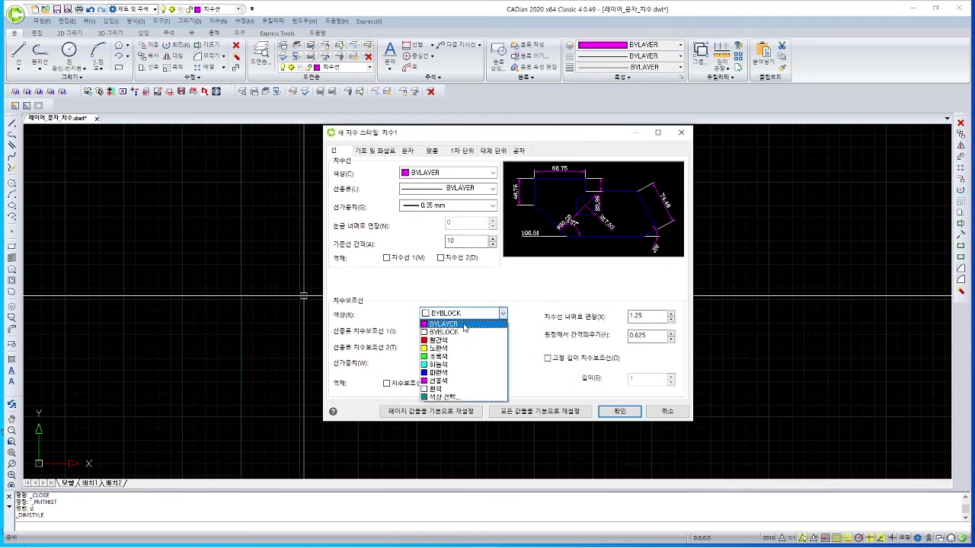
{"action": "left_click", "coordinate": [464, 324]}
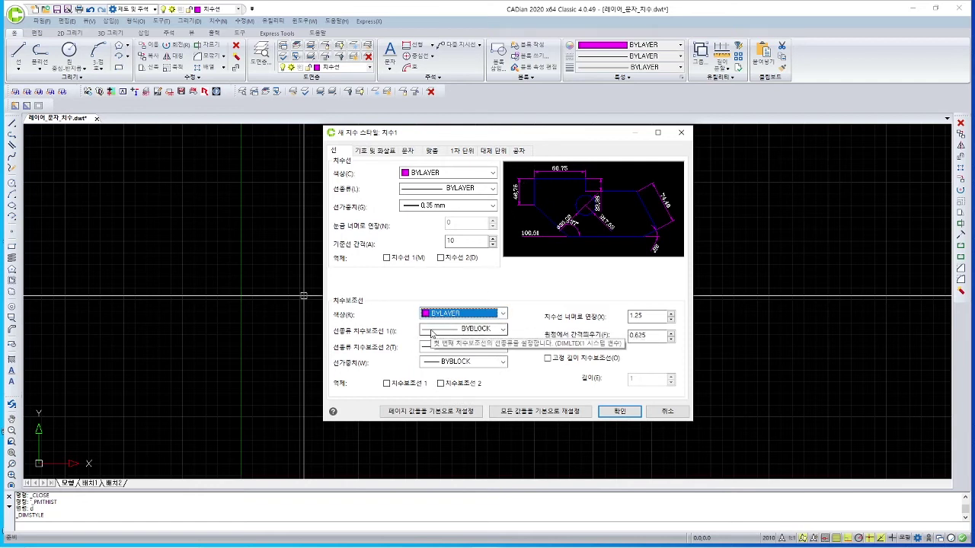
{"action": "left_click", "coordinate": [455, 329]}
{"action": "left_click", "coordinate": [465, 339]}
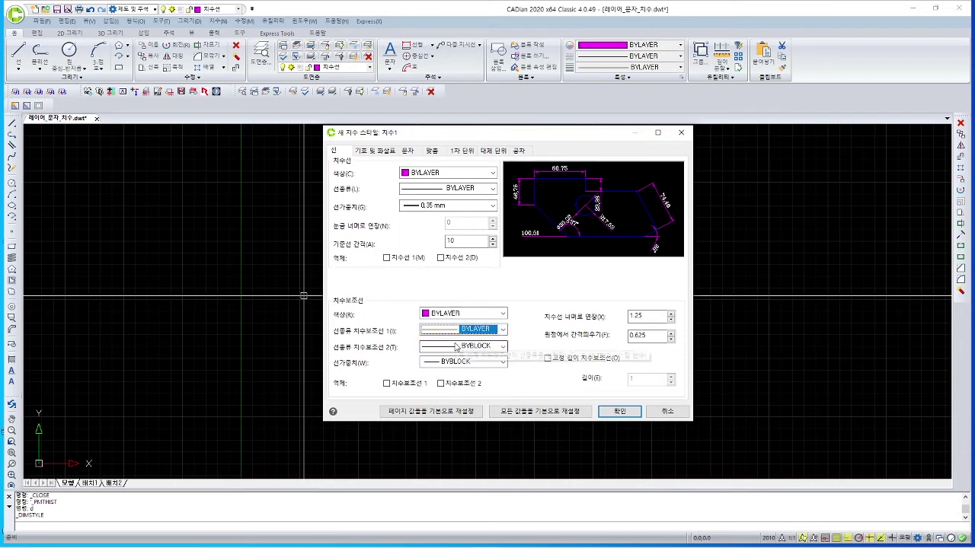
{"action": "left_click", "coordinate": [461, 346]}
{"action": "left_click", "coordinate": [470, 365]}
{"action": "left_click", "coordinate": [454, 330]}
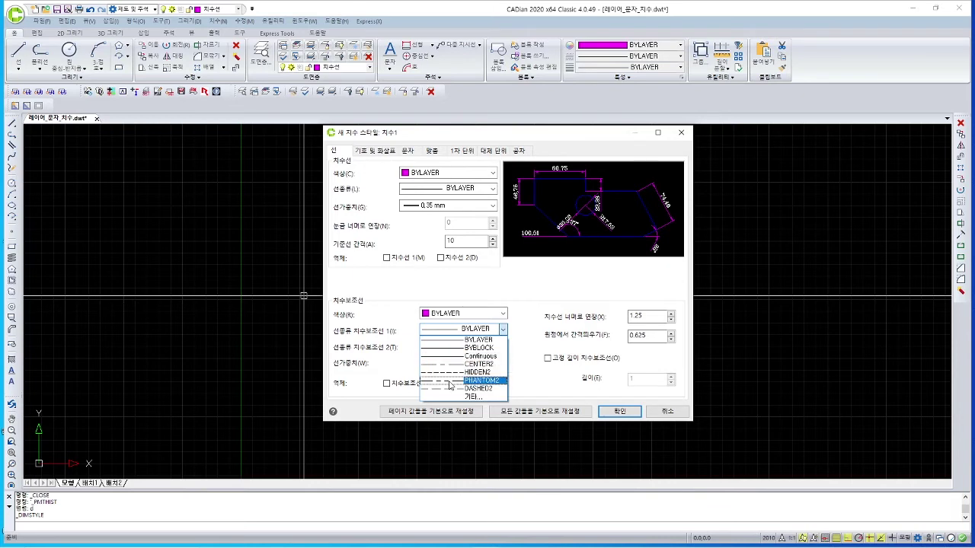
{"action": "left_click", "coordinate": [528, 293]}
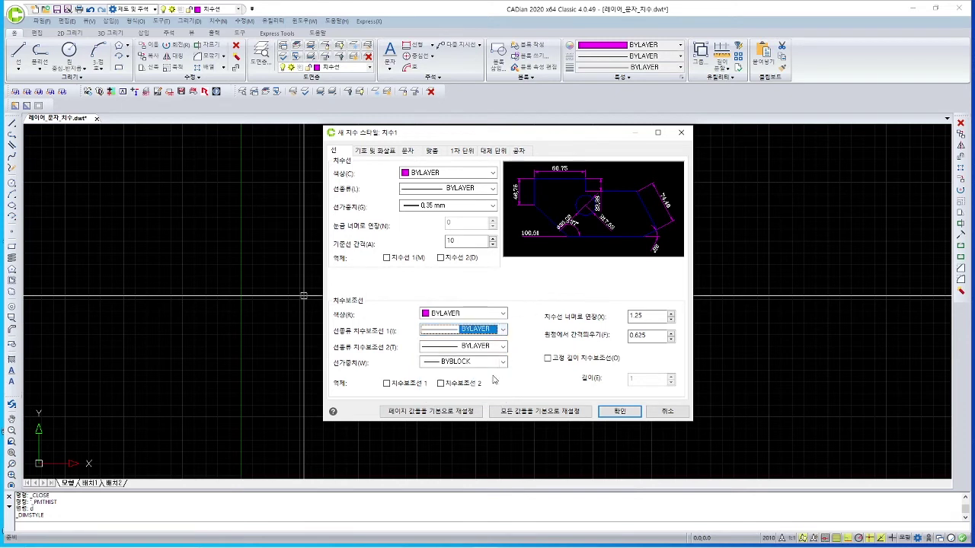
{"action": "left_click", "coordinate": [467, 329]}
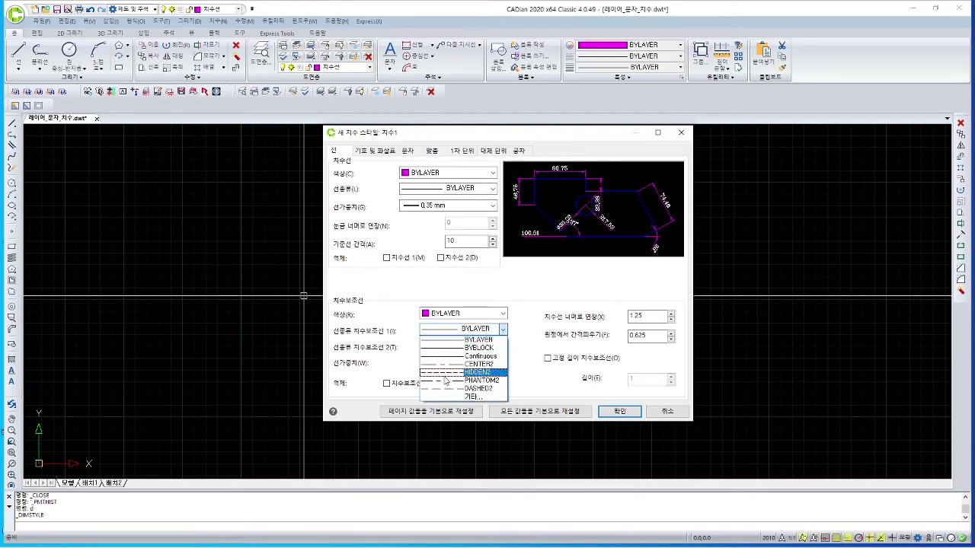
{"action": "left_click", "coordinate": [531, 282]}
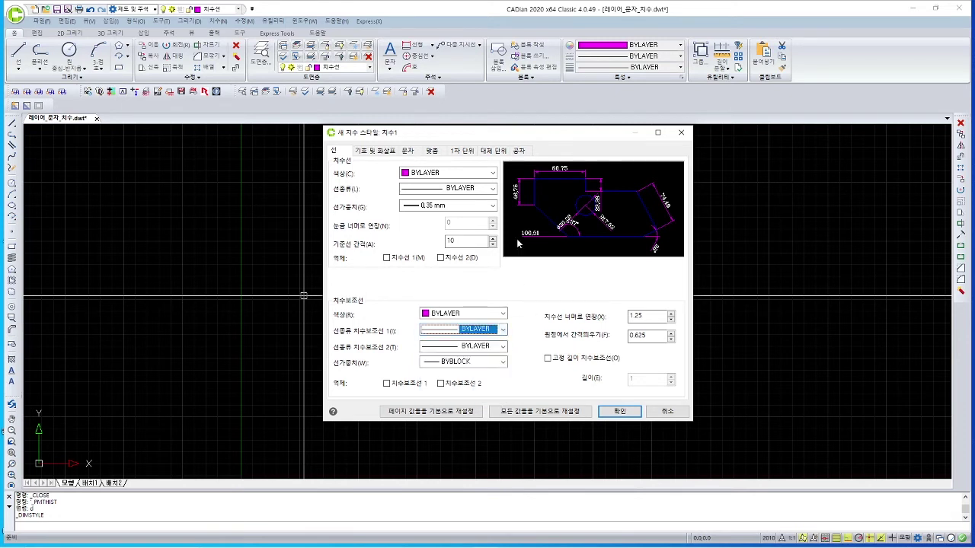
{"action": "left_click", "coordinate": [477, 333]}
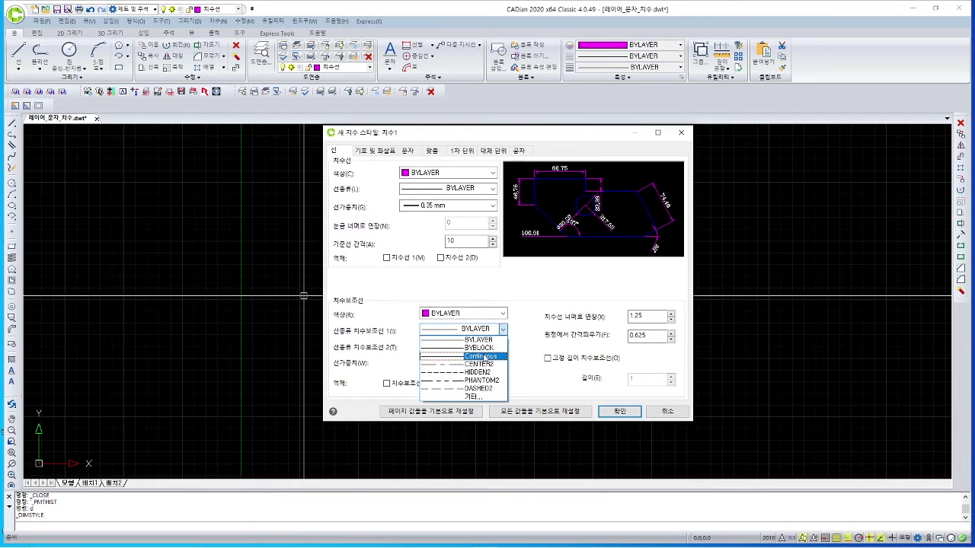
{"action": "left_click", "coordinate": [537, 289]}
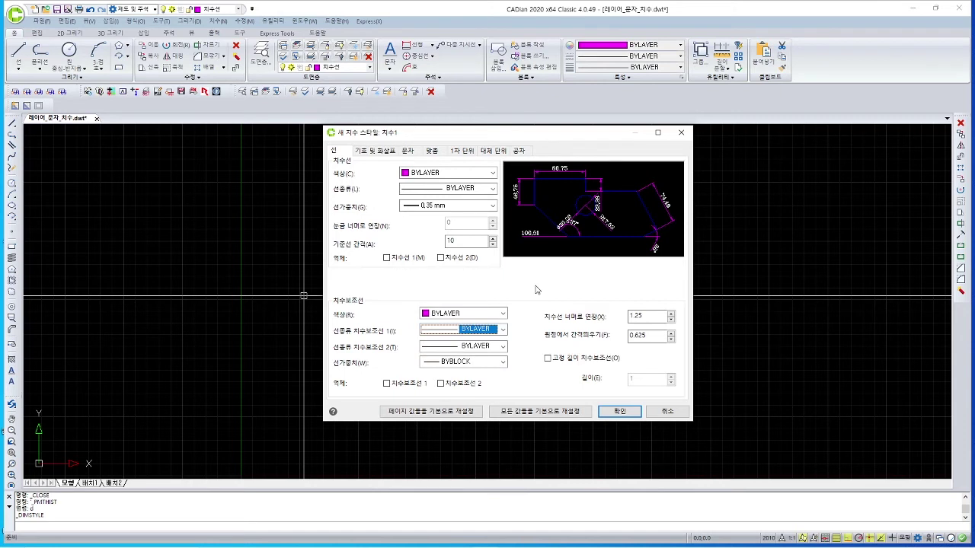
- Set the extension lines to extend 2 beyond the dimension lines and offset them 1 from the origin
{"action": "double_click", "coordinate": [637, 316]}
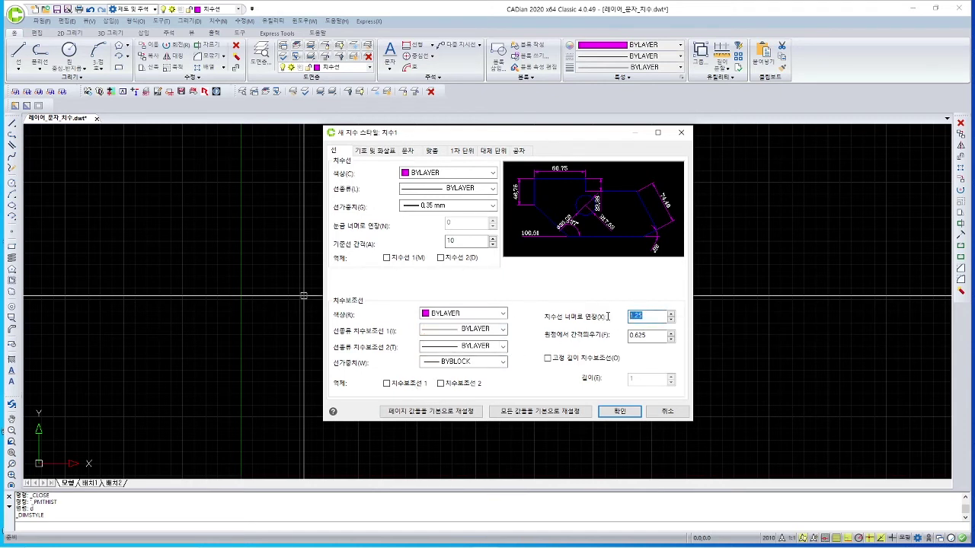
{"action": "type", "text": "2"}
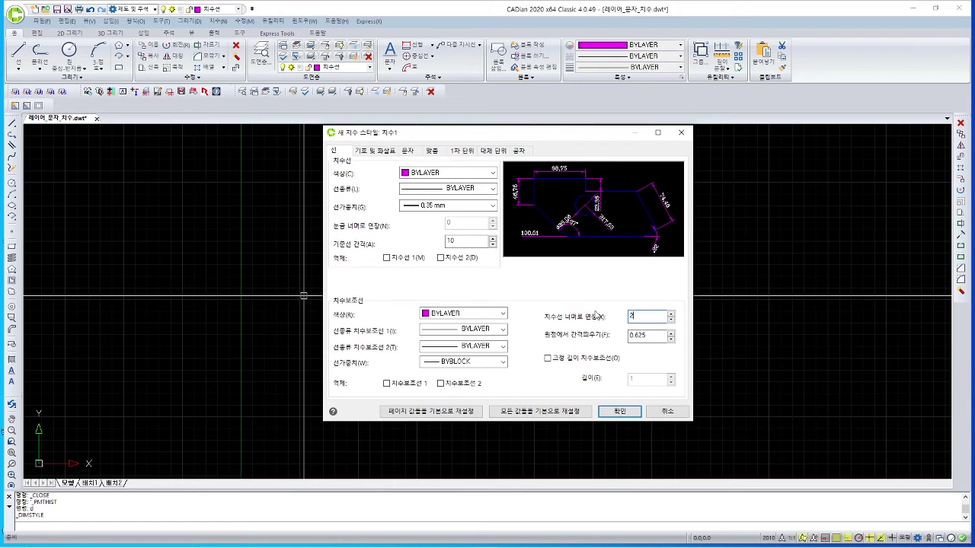
{"action": "key", "text": "Tab"}
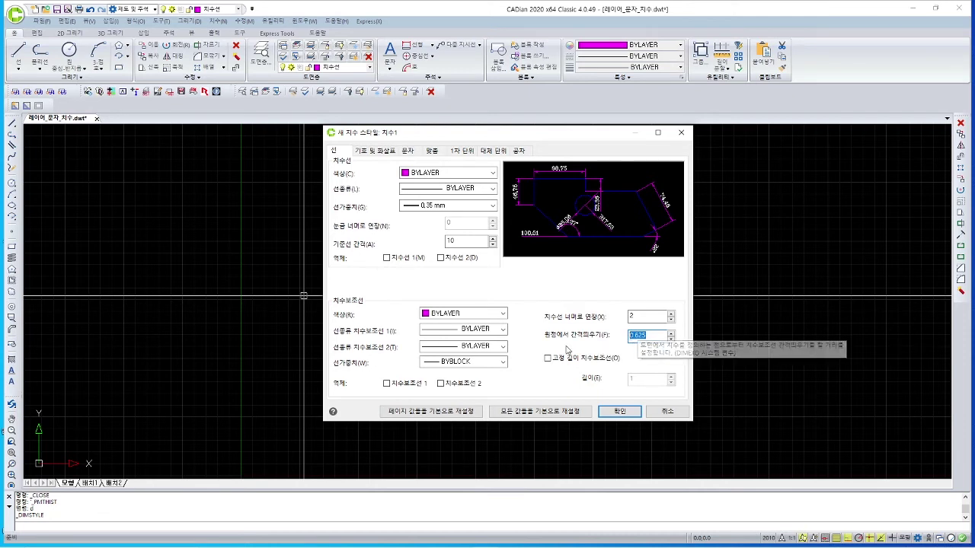
{"action": "type", "text": "1"}
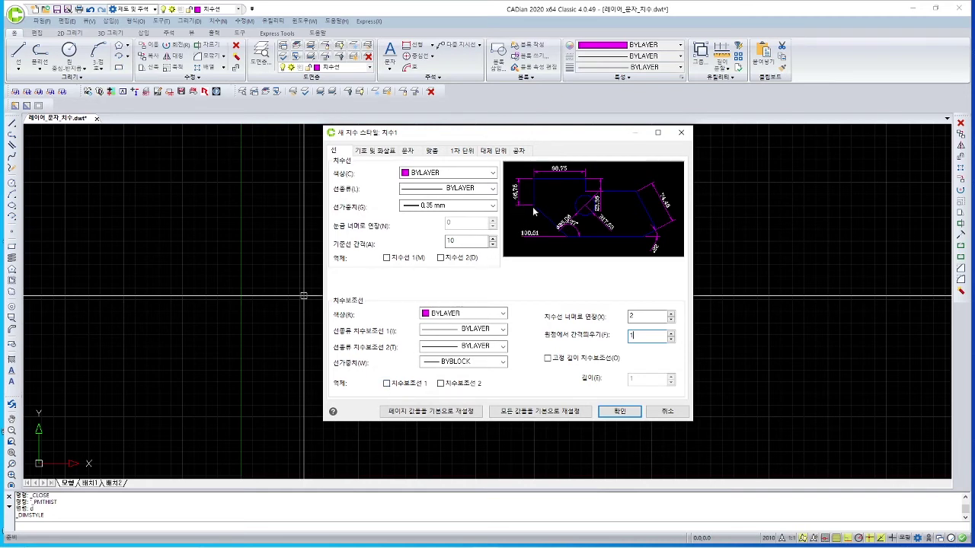
- Try out the suppression of extension line 1 and extension line 2
{"action": "left_click", "coordinate": [387, 384]}
{"action": "left_click", "coordinate": [387, 384]}
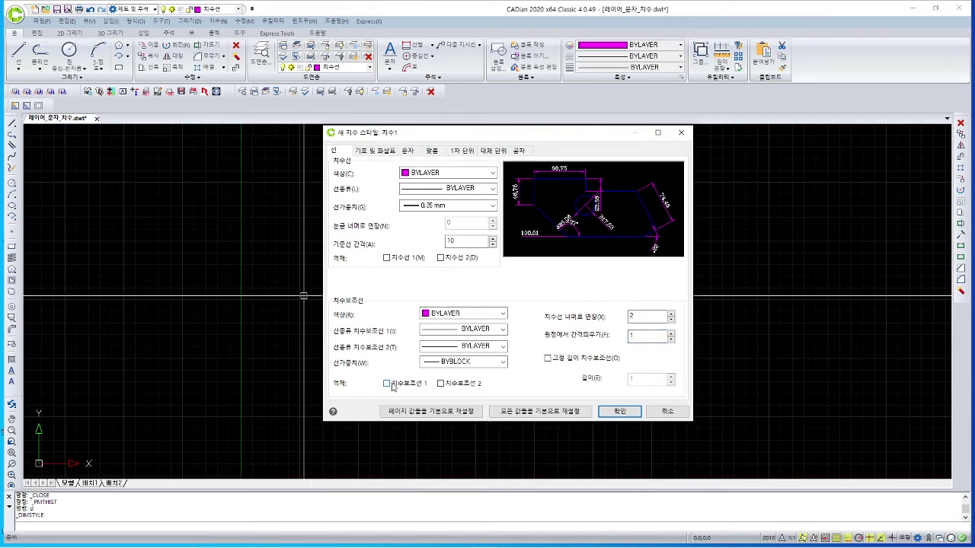
{"action": "left_click", "coordinate": [440, 384]}
{"action": "left_click", "coordinate": [442, 385]}
- Set the first arrowhead to 닫힌 채움 and the arrow size to 3
{"action": "left_click", "coordinate": [382, 152]}
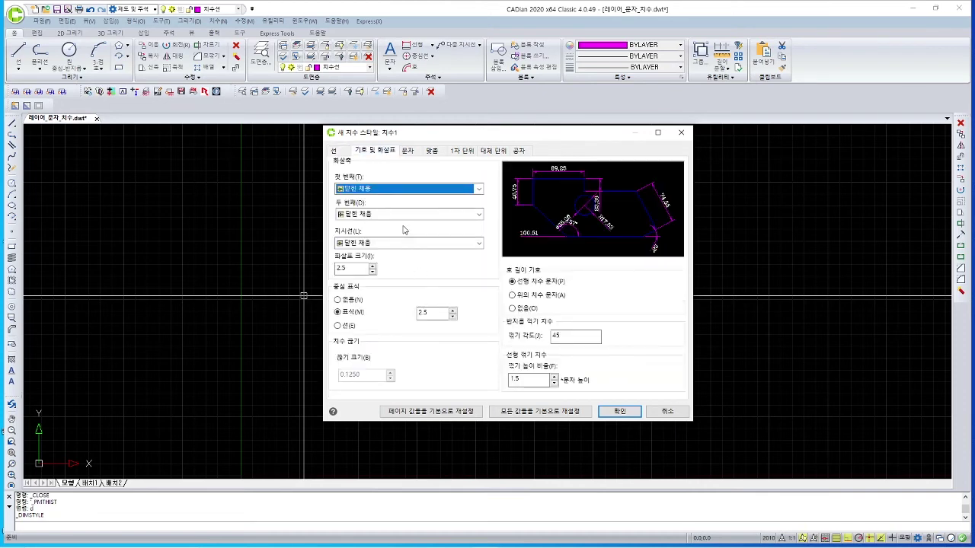
{"action": "left_click", "coordinate": [382, 189]}
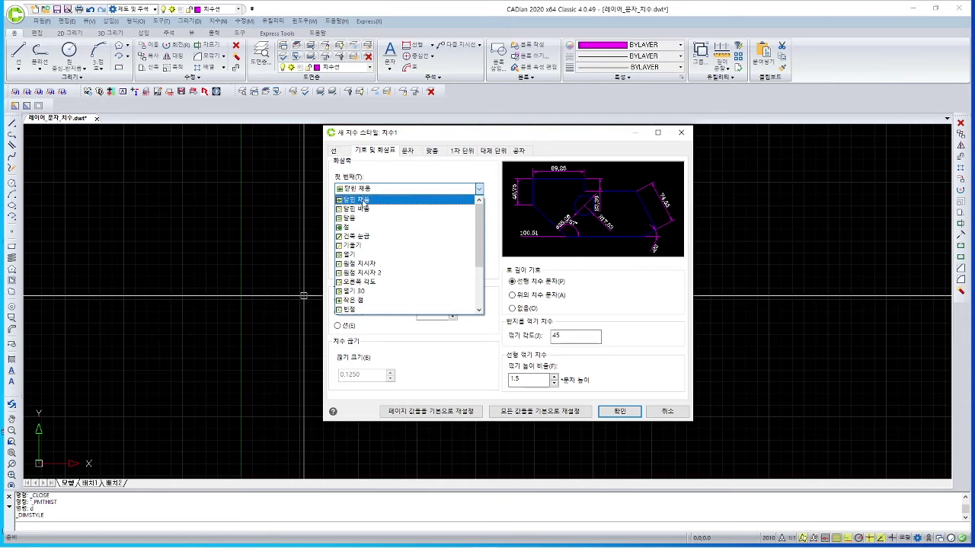
{"action": "left_click", "coordinate": [364, 199]}
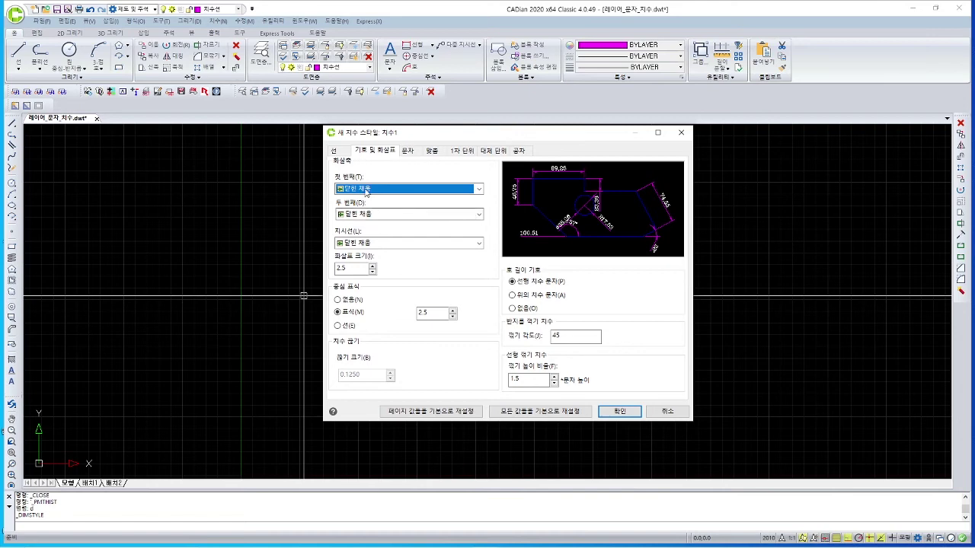
{"action": "left_click", "coordinate": [386, 244]}
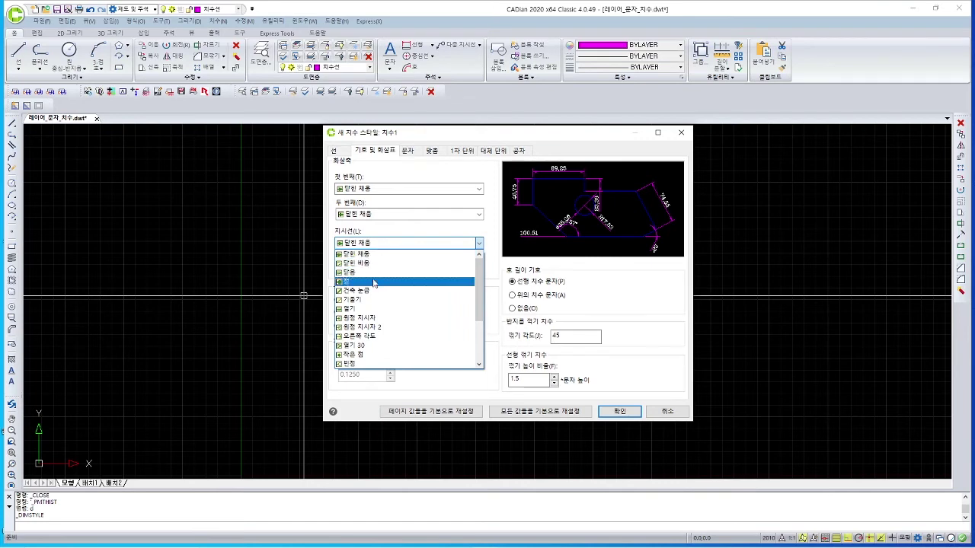
{"action": "left_click", "coordinate": [387, 244]}
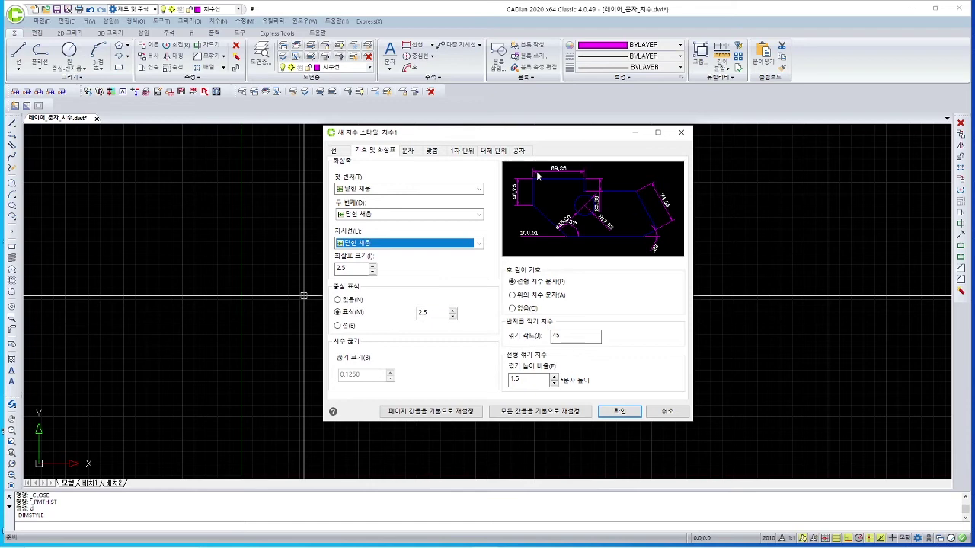
{"action": "double_click", "coordinate": [353, 269]}
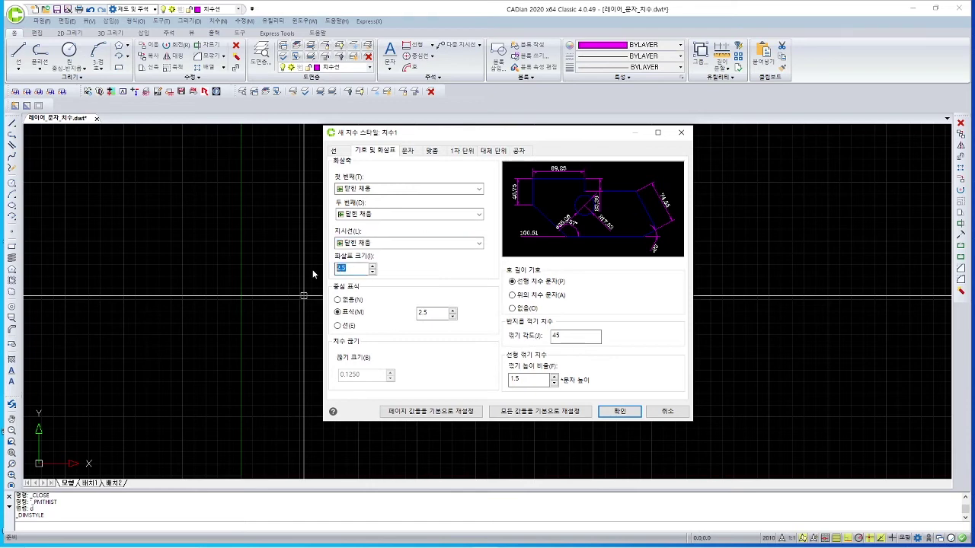
{"action": "type", "text": "3"}
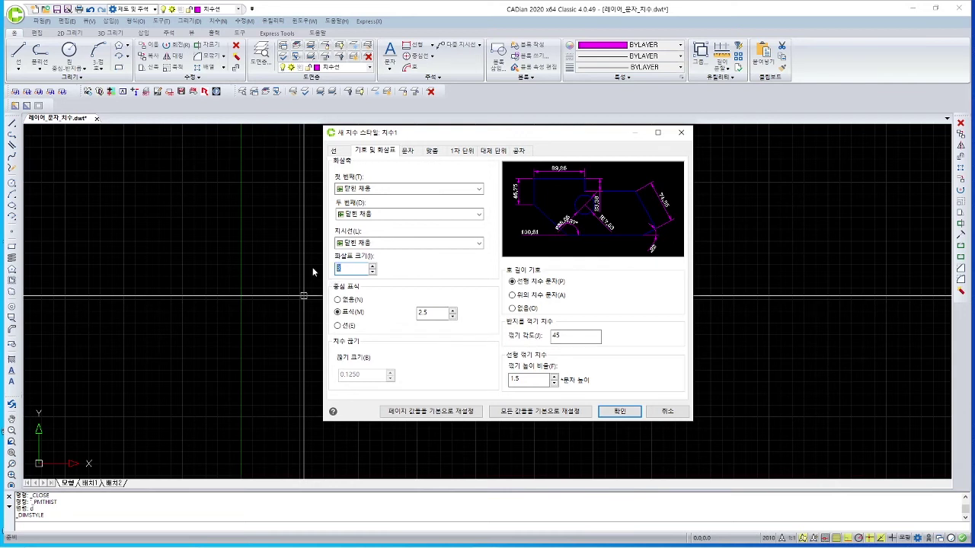
- Try an arrow size of 10 and restore it to 3
{"action": "type", "text": "10"}
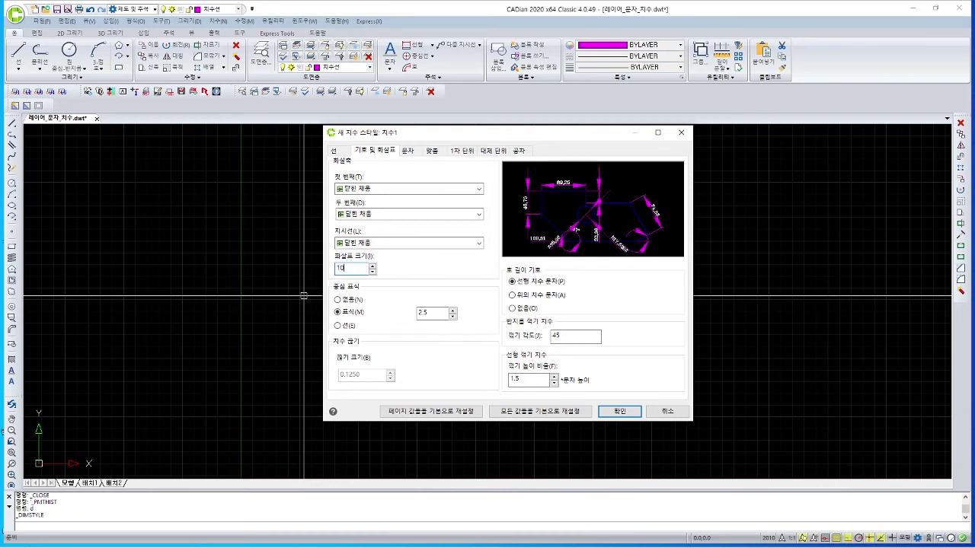
{"action": "left_click_drag", "start_coordinate": [346, 268], "coordinate": [295, 271]}
{"action": "type", "text": "3"}
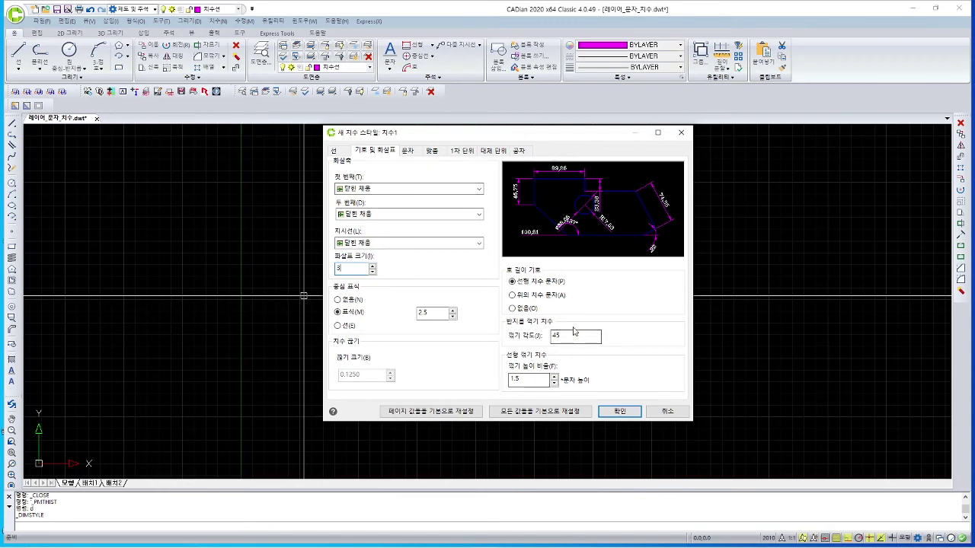
- Set the dimension text to the 주서 text style with 노란색 (yellow) color and no fill color (없음)
{"action": "left_click", "coordinate": [406, 152]}
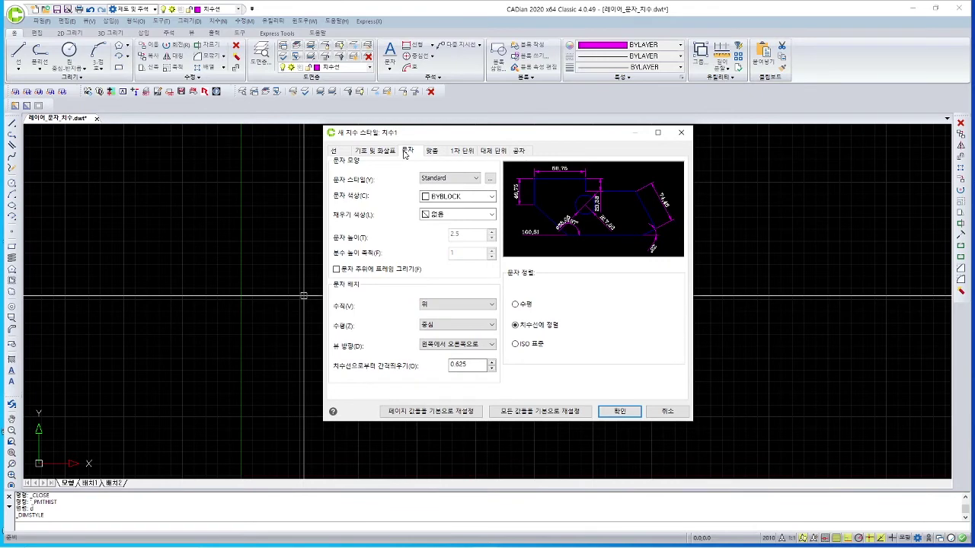
{"action": "left_click", "coordinate": [437, 180]}
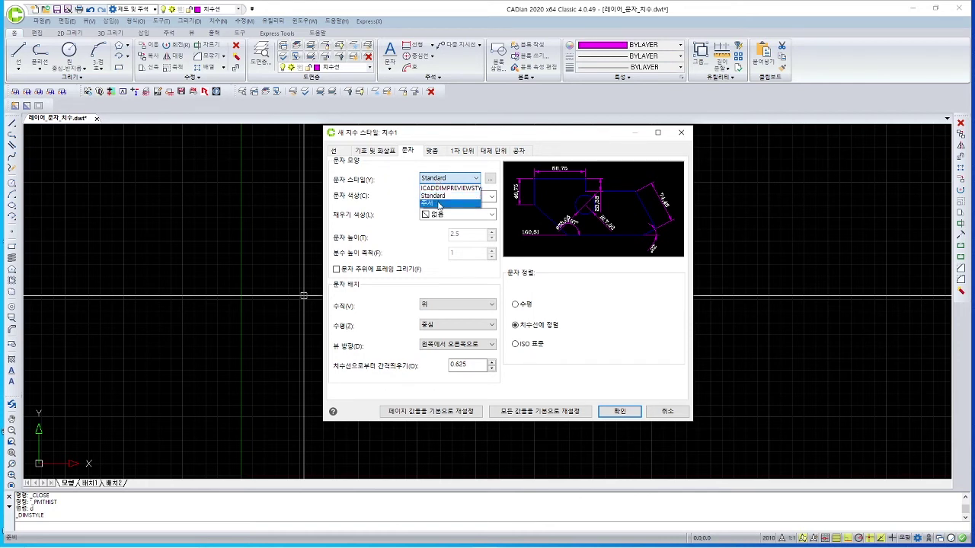
{"action": "left_click", "coordinate": [438, 205]}
{"action": "left_click", "coordinate": [457, 196]}
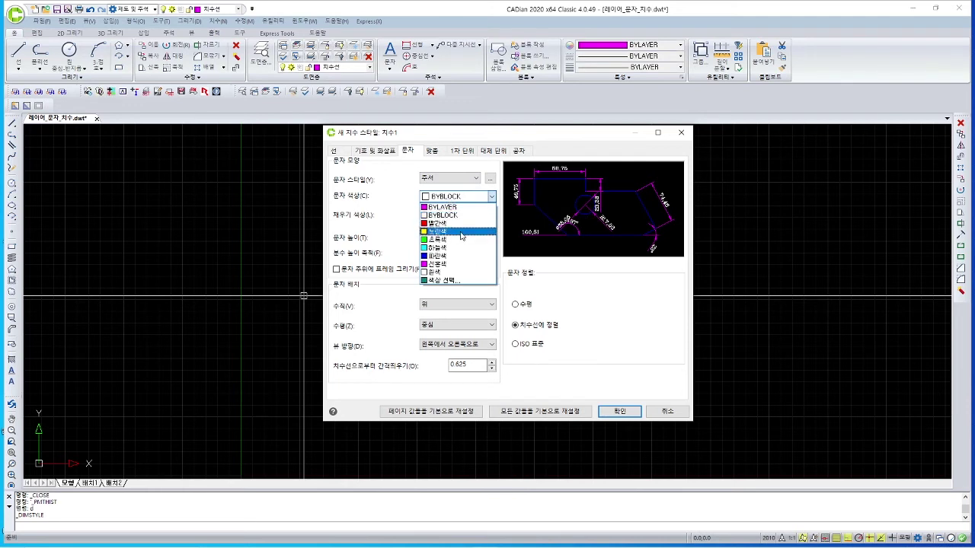
{"action": "left_click", "coordinate": [461, 232]}
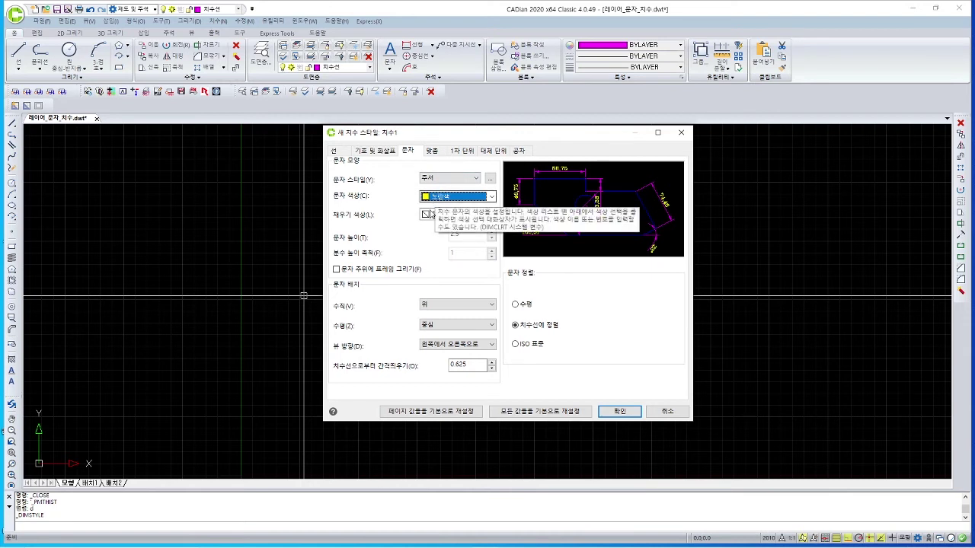
{"action": "left_click", "coordinate": [437, 217]}
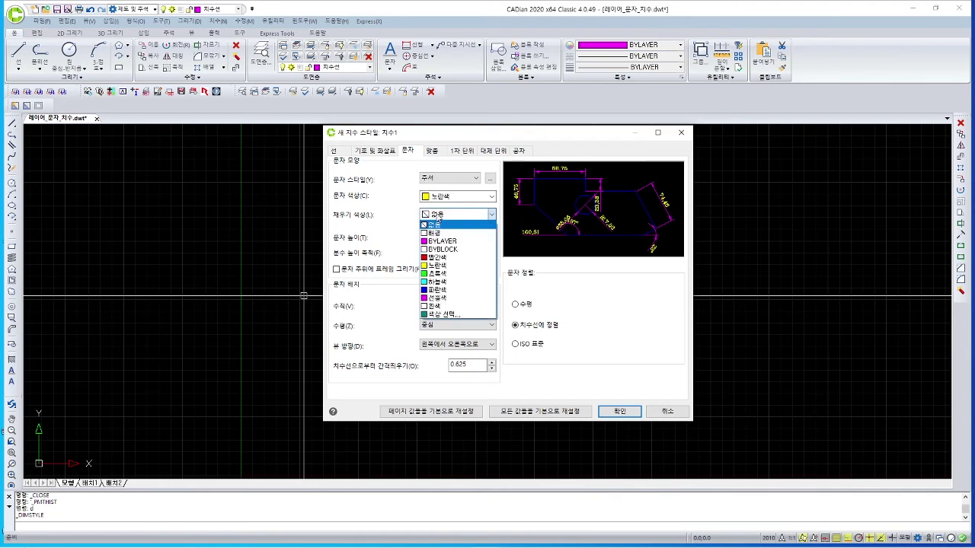
{"action": "left_click", "coordinate": [435, 225]}
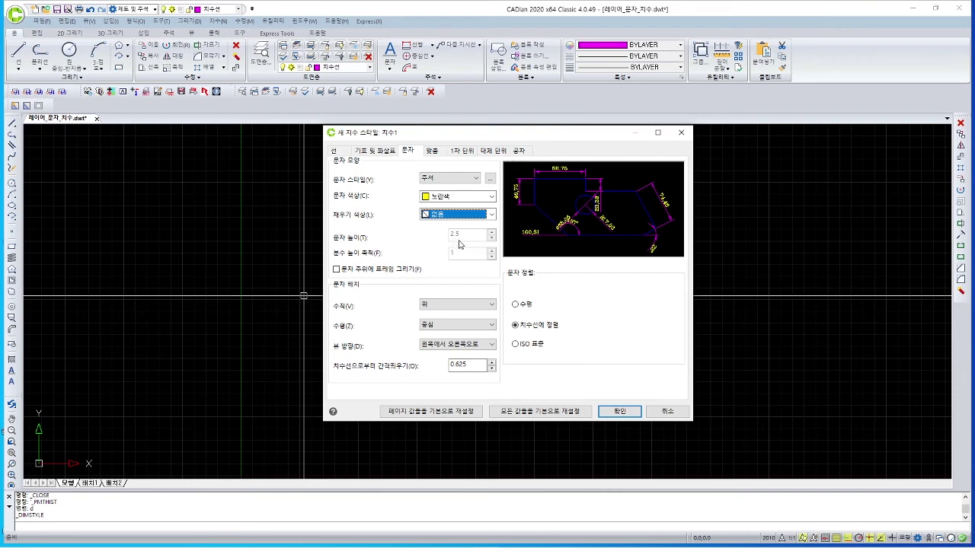
- Try the Standard text style for the dimension text and return to 주서
{"action": "left_click", "coordinate": [434, 180]}
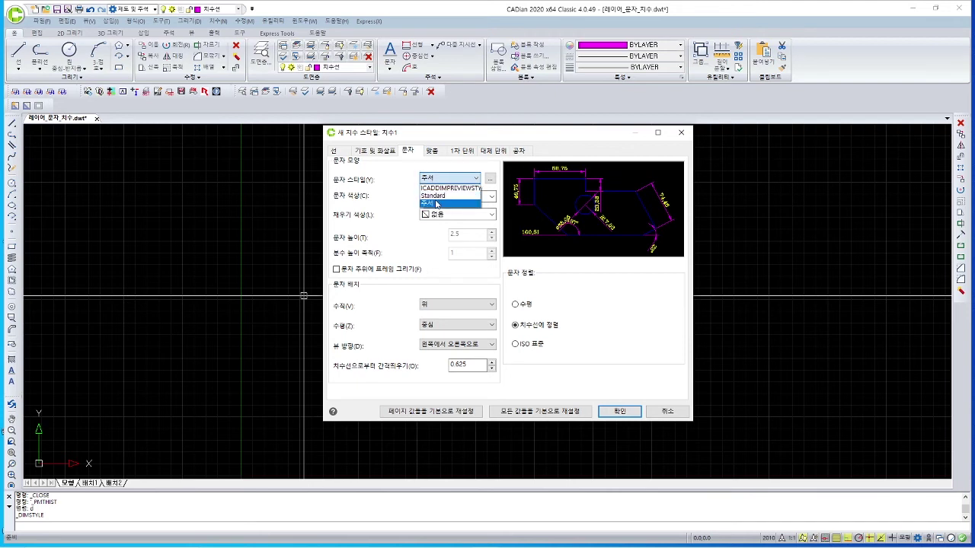
{"action": "left_click", "coordinate": [439, 195]}
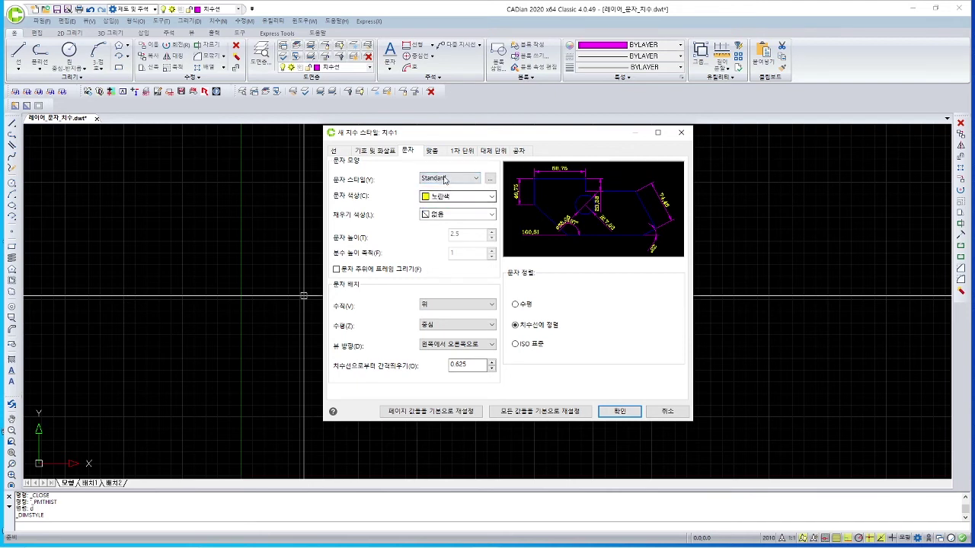
{"action": "left_click", "coordinate": [441, 179]}
{"action": "left_click", "coordinate": [428, 203]}
- Align the dimension text by the ISO 표준 option and set its offset from the dimension line to 1
{"action": "left_click", "coordinate": [515, 345]}
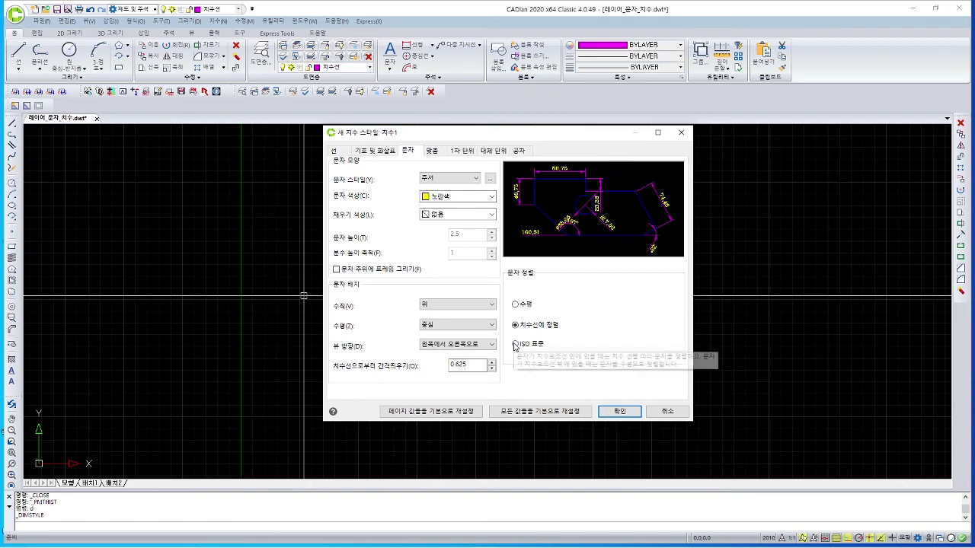
{"action": "double_click", "coordinate": [470, 365]}
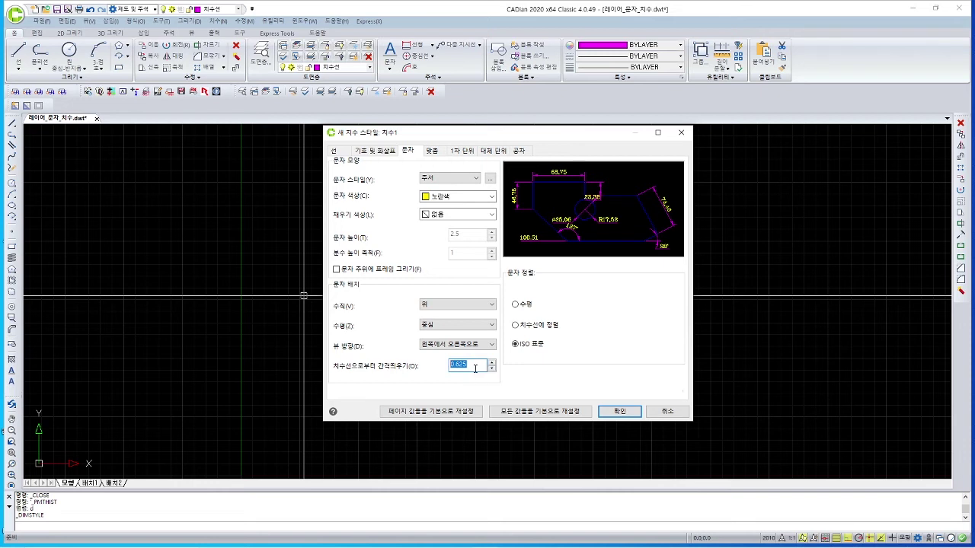
{"action": "type", "text": "1"}
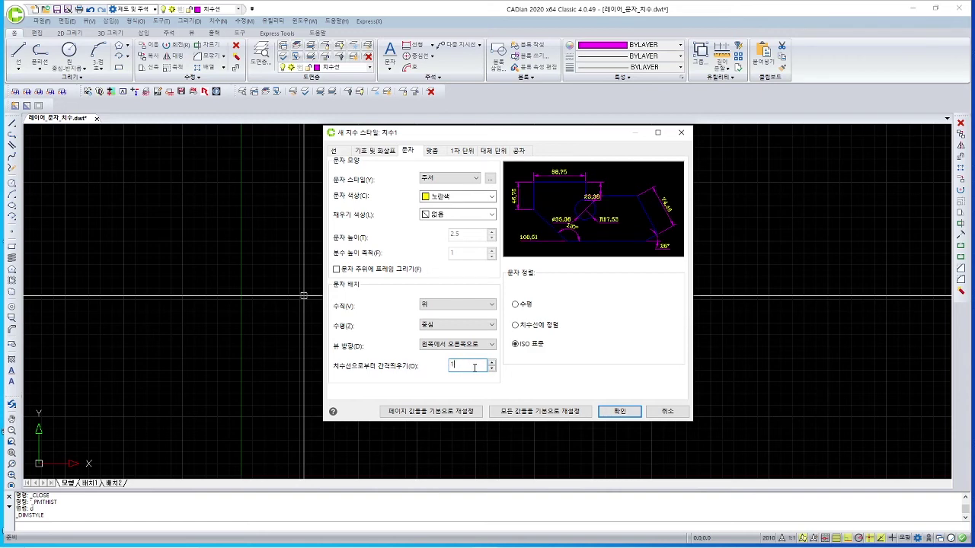
- Review the fit settings of the dimension style
{"action": "left_click", "coordinate": [443, 152]}
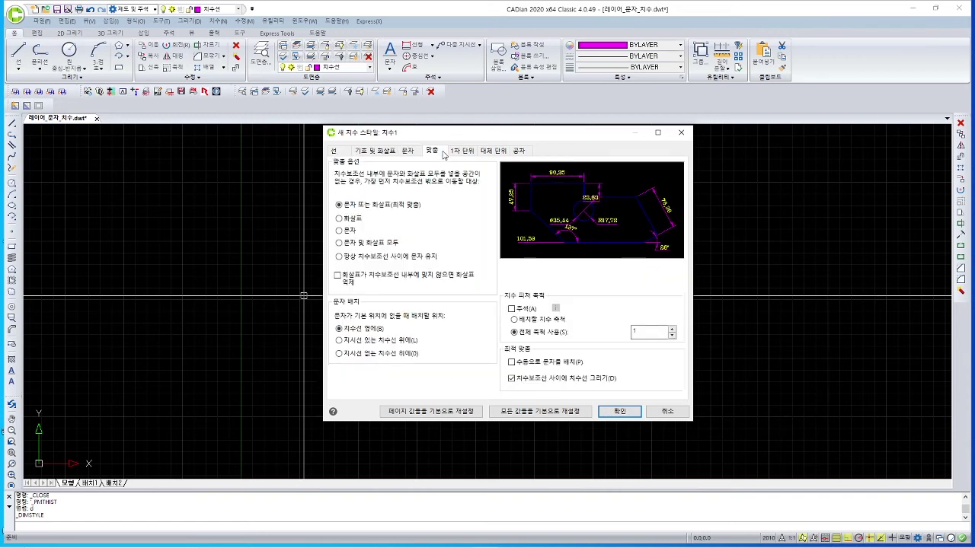
{"action": "left_click", "coordinate": [405, 152]}
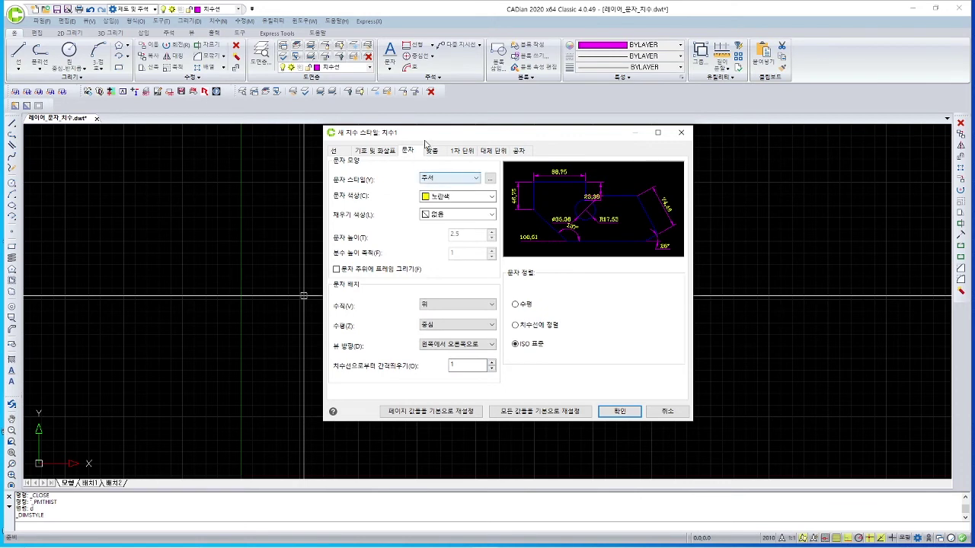
{"action": "left_click", "coordinate": [431, 151]}
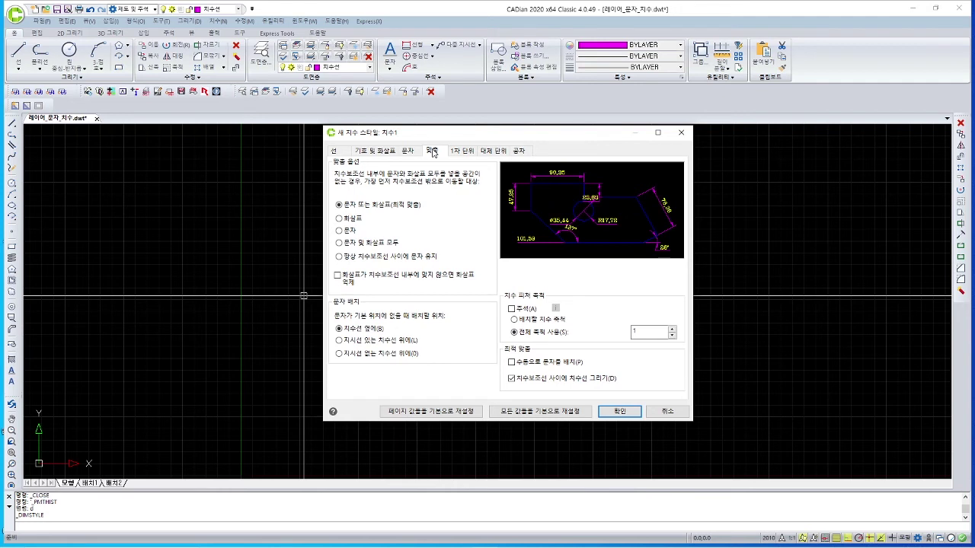
- Set the linear dimension units of style 치수1 to 십진 (decimal) format with a precision of 0.000
{"action": "left_click", "coordinate": [457, 151]}
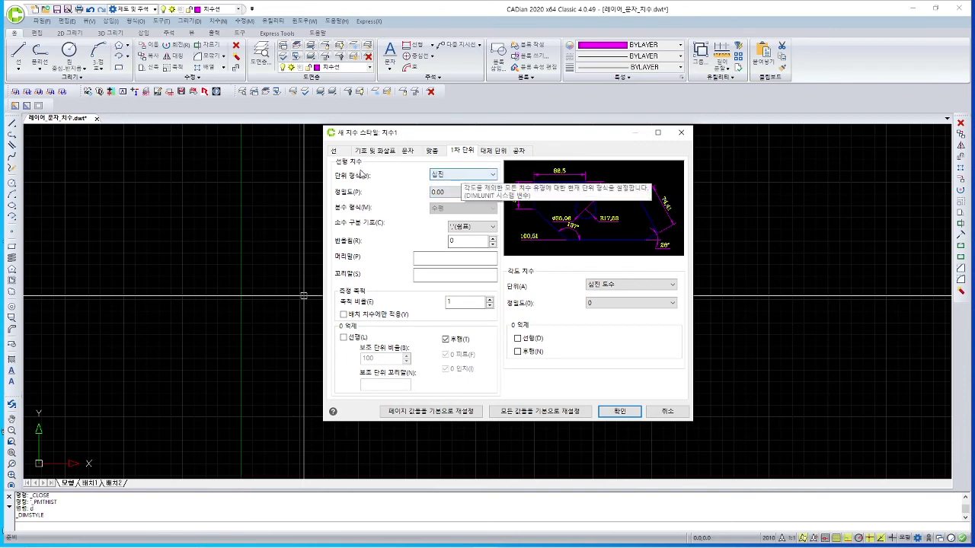
{"action": "left_click", "coordinate": [457, 176]}
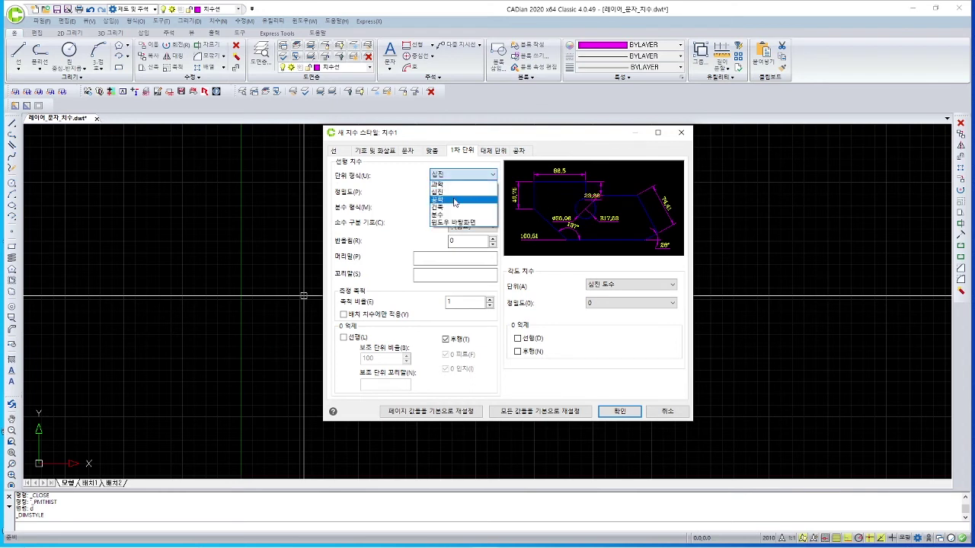
{"action": "left_click", "coordinate": [455, 197]}
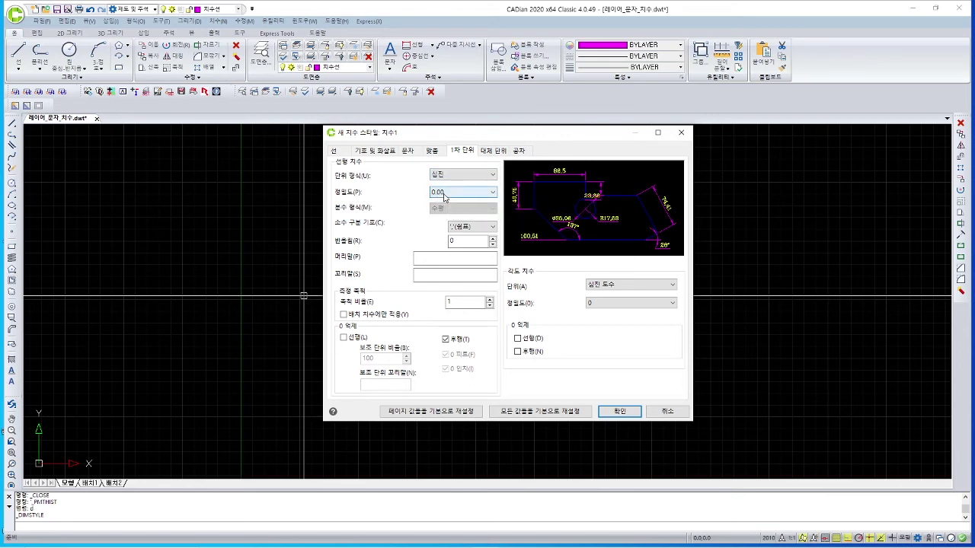
{"action": "left_click", "coordinate": [444, 195]}
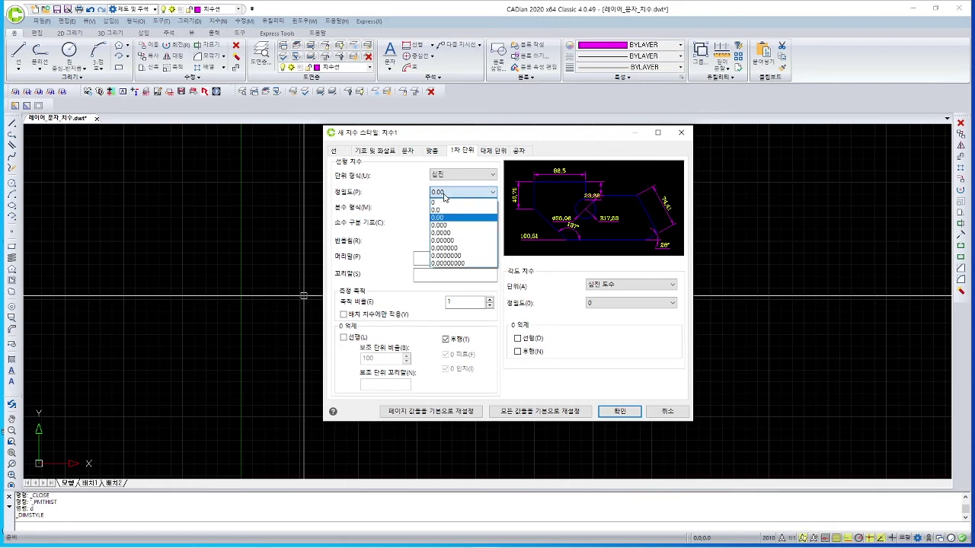
{"action": "left_click", "coordinate": [446, 225]}
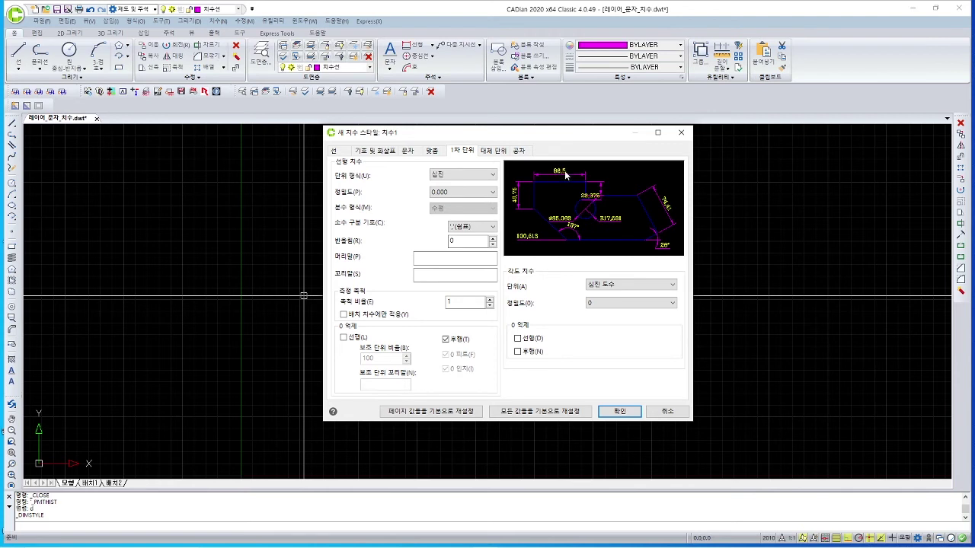
- Set the decimal separator to 마침표 (period) and the linear round-off to 0.0005
{"action": "left_click", "coordinate": [476, 227]}
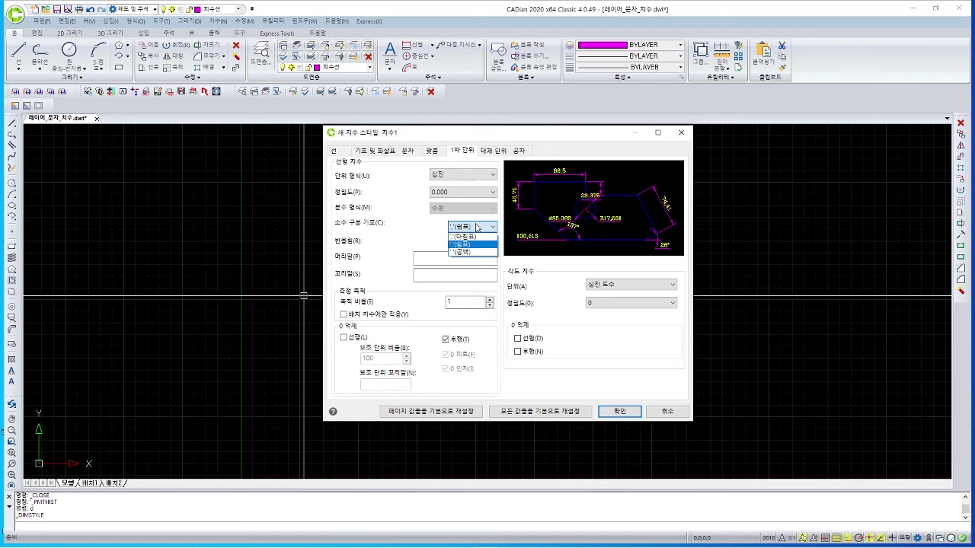
{"action": "left_click", "coordinate": [463, 236]}
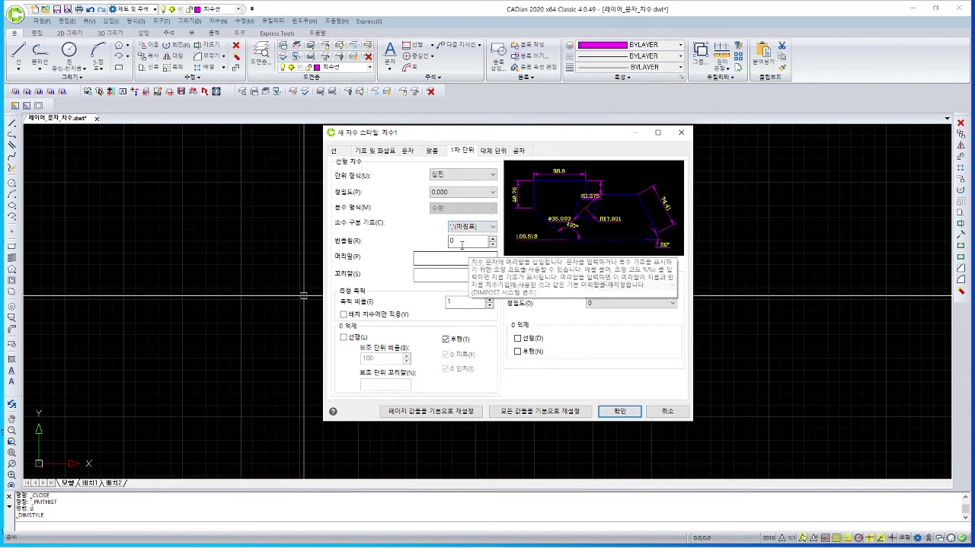
{"action": "left_click", "coordinate": [492, 239]}
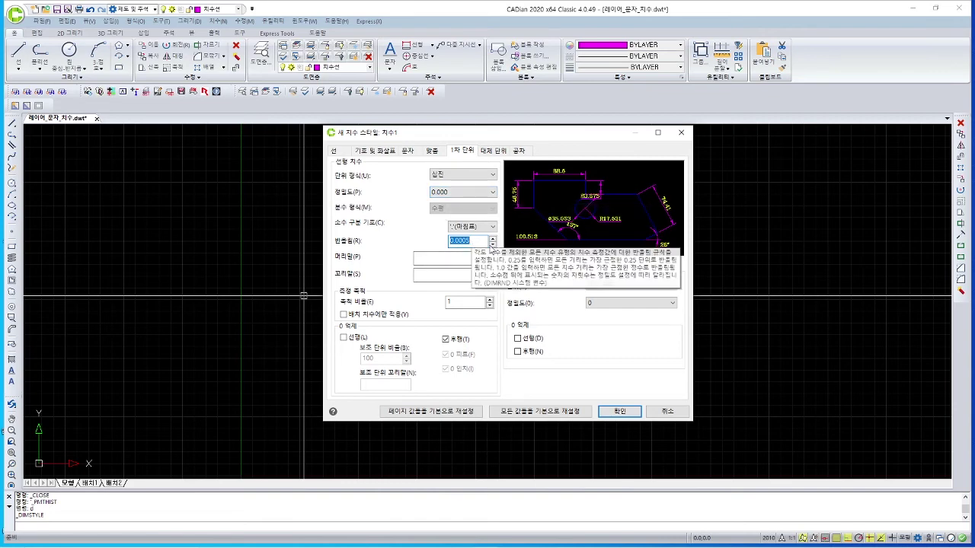
{"action": "left_click", "coordinate": [492, 243]}
{"action": "left_click", "coordinate": [493, 240]}
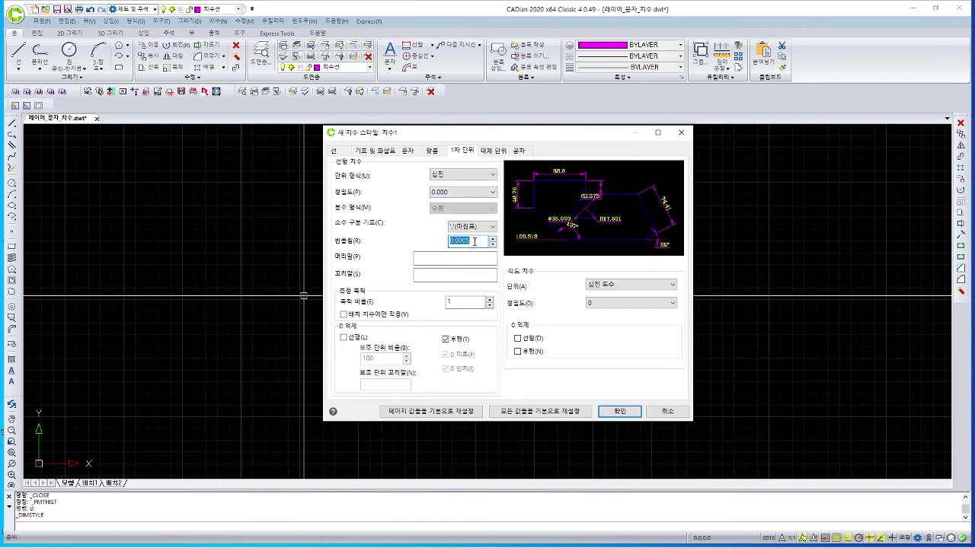
{"action": "left_click", "coordinate": [475, 241]}
{"action": "mouse_move", "coordinate": [448, 305]}
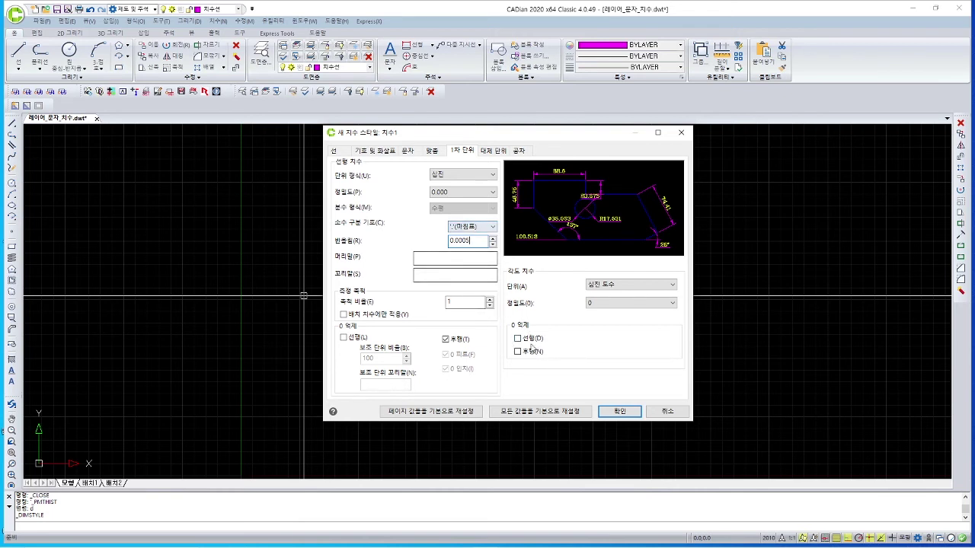
- Keep the angular dimension units at 십진 도수 (decimal degrees) and suppress their trailing zeros (후행)
{"action": "left_click", "coordinate": [605, 290]}
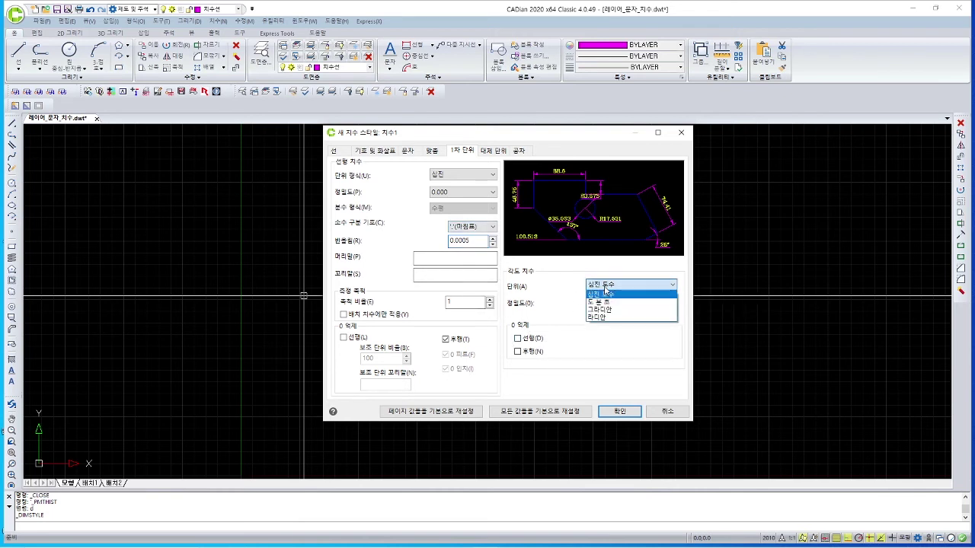
{"action": "left_click", "coordinate": [606, 290]}
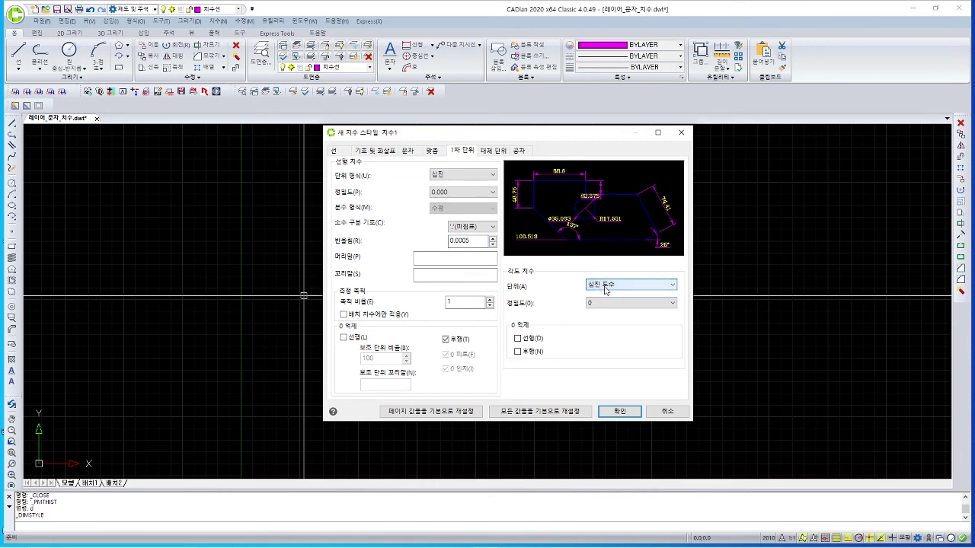
{"action": "left_click", "coordinate": [606, 290]}
{"action": "left_click", "coordinate": [605, 291]}
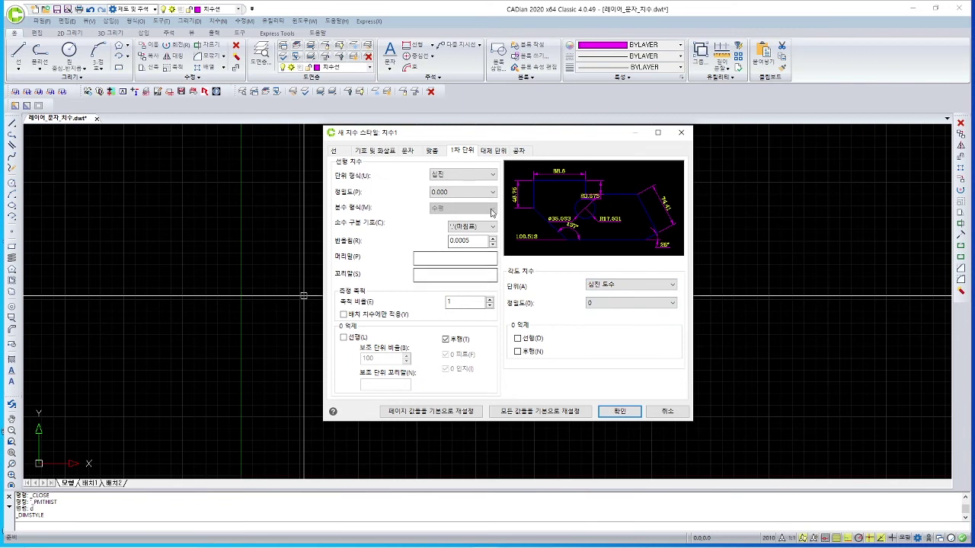
{"action": "left_click", "coordinate": [605, 285]}
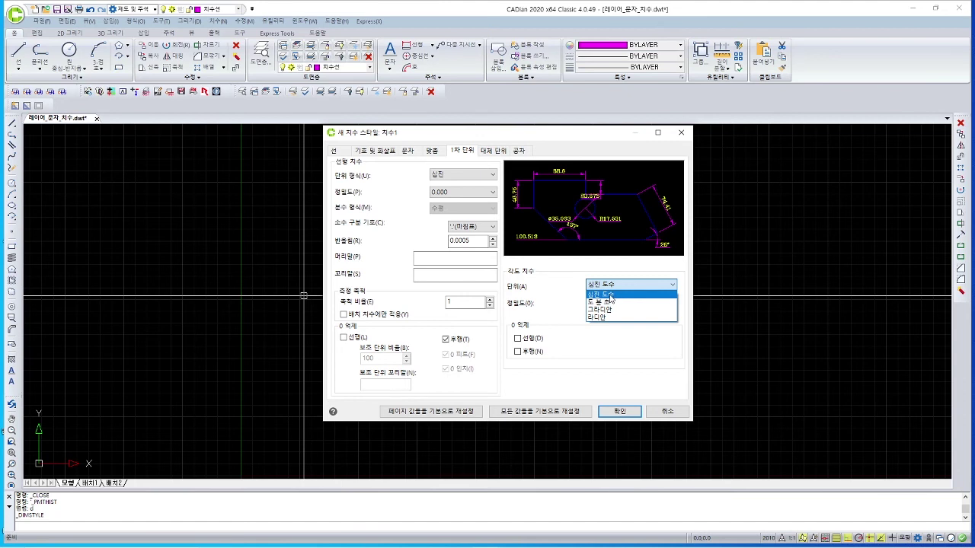
{"action": "left_click", "coordinate": [611, 295]}
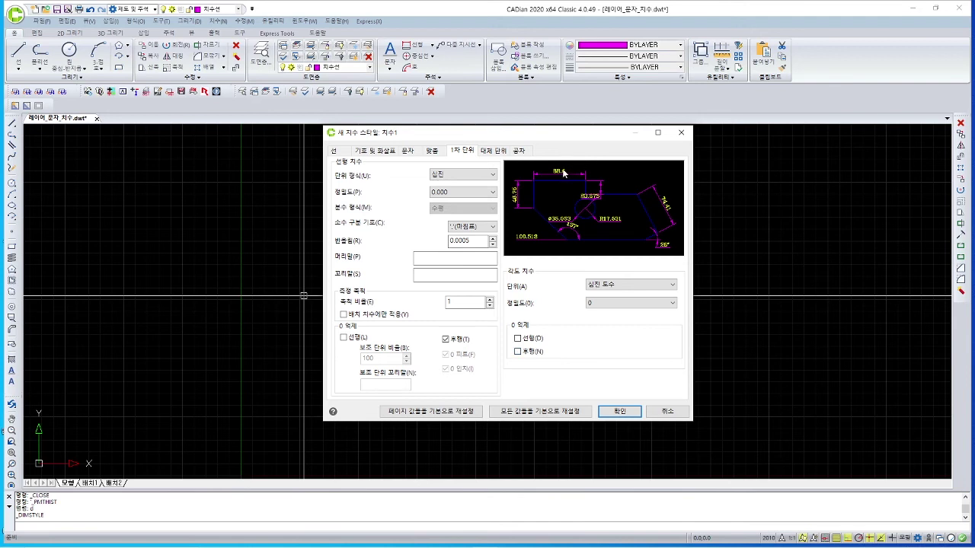
{"action": "left_click", "coordinate": [518, 352]}
- Accept the 치수1 settings, discard the ISO-25 overrides, make 치수1 the current dimension style and close the style manager
{"action": "left_click", "coordinate": [619, 411]}
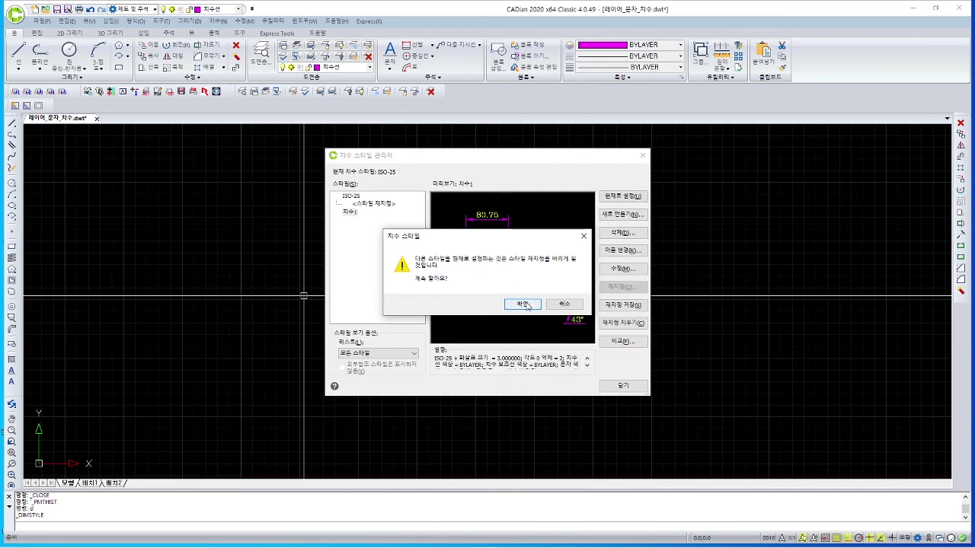
{"action": "left_click", "coordinate": [525, 304]}
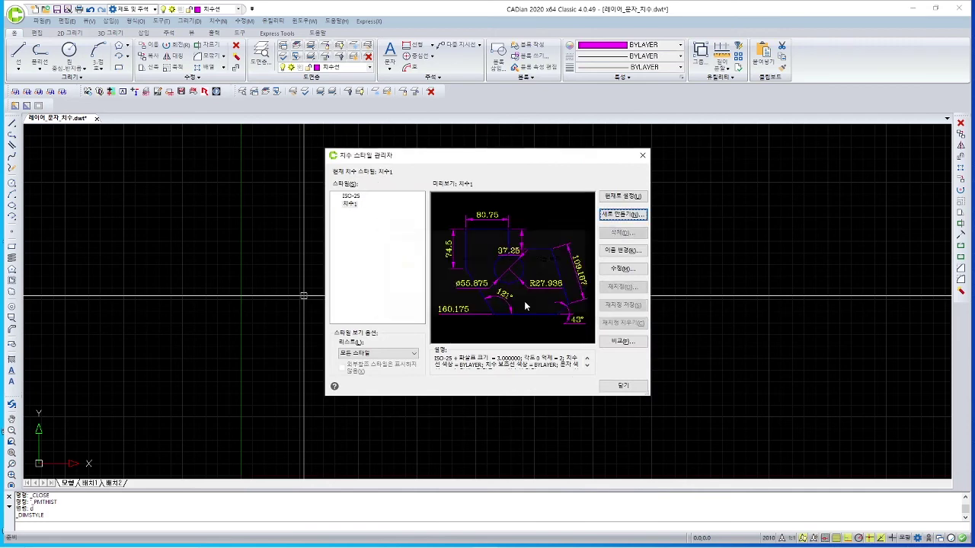
{"action": "left_click", "coordinate": [350, 205]}
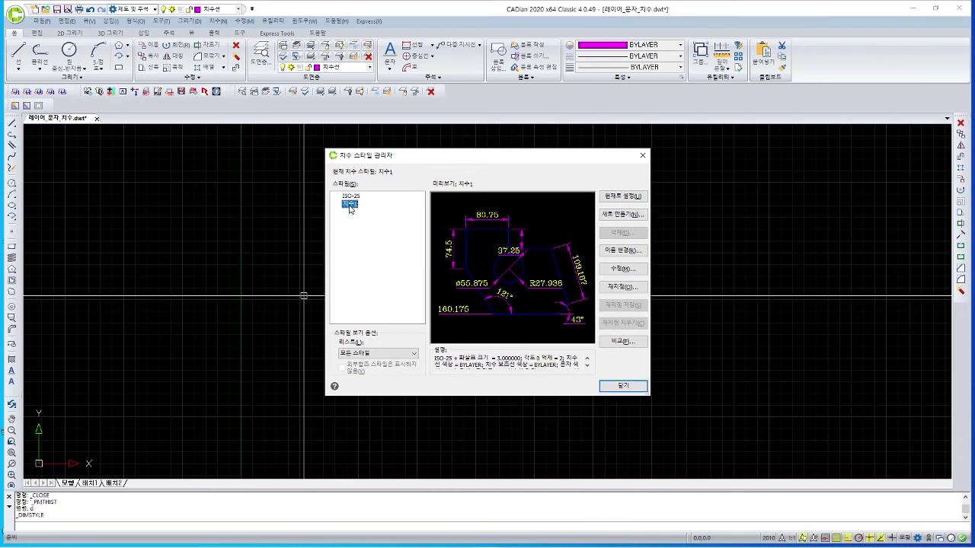
{"action": "left_click", "coordinate": [622, 198]}
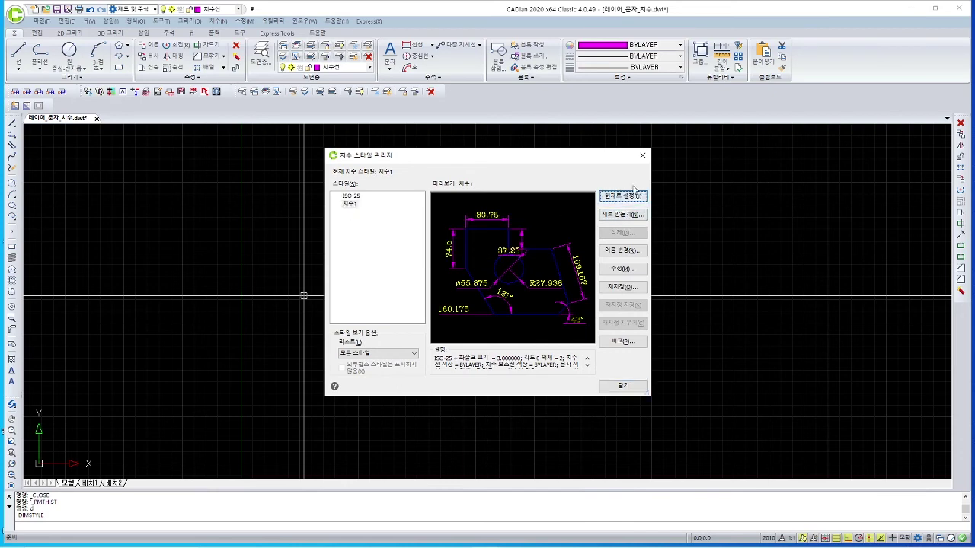
{"action": "left_click", "coordinate": [350, 205]}
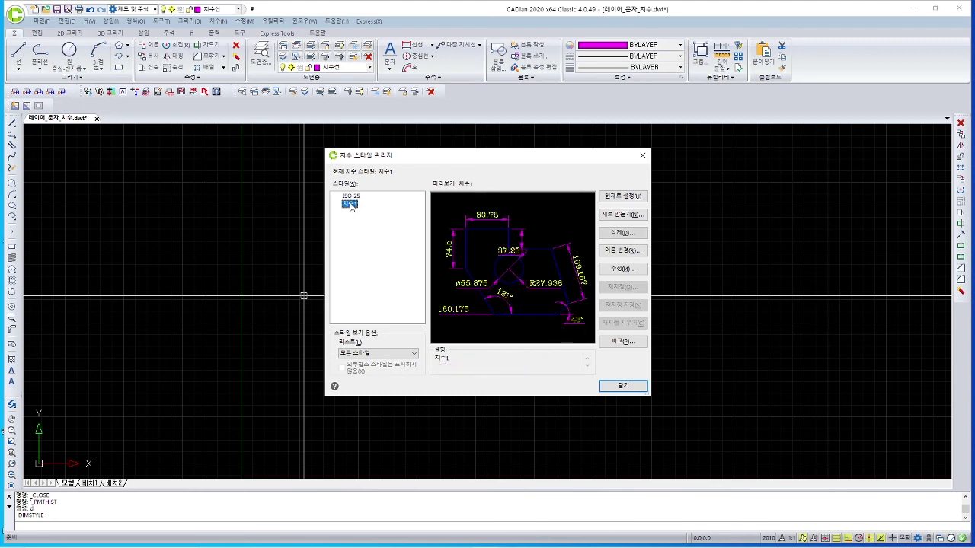
{"action": "left_click", "coordinate": [643, 156]}
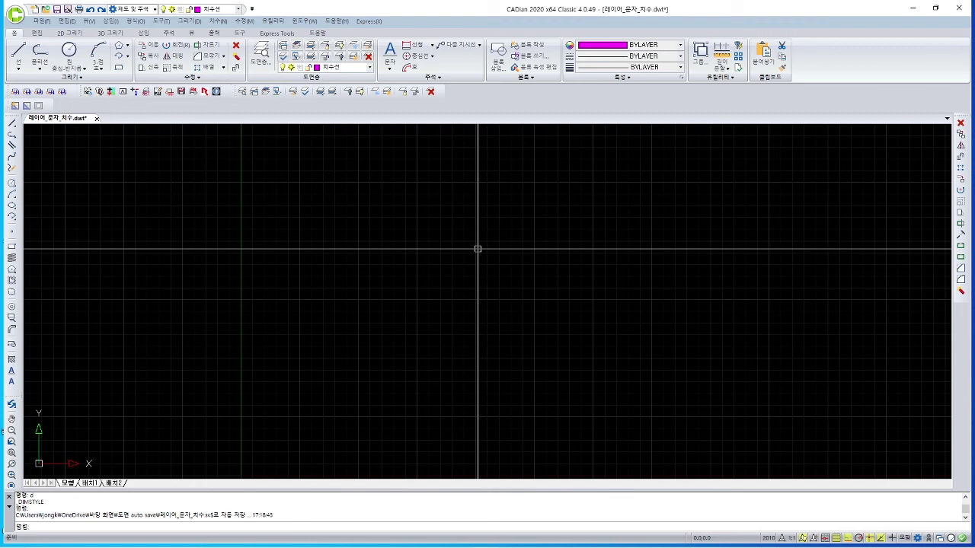
- Create a new drawing from the standard drawing file icad.dwg in the Templates folder
{"action": "left_click", "coordinate": [41, 20]}
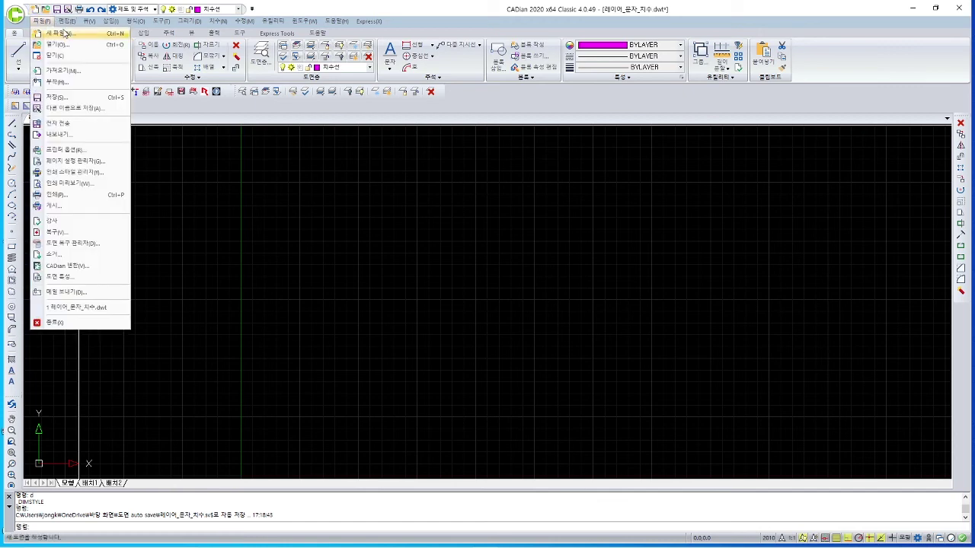
{"action": "left_click", "coordinate": [65, 34]}
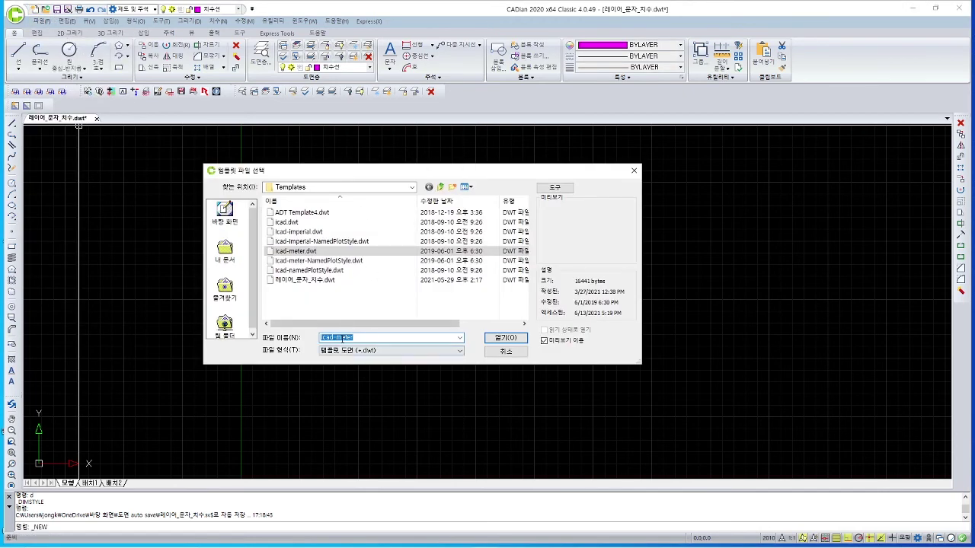
{"action": "left_click", "coordinate": [364, 351]}
{"action": "left_click", "coordinate": [352, 365]}
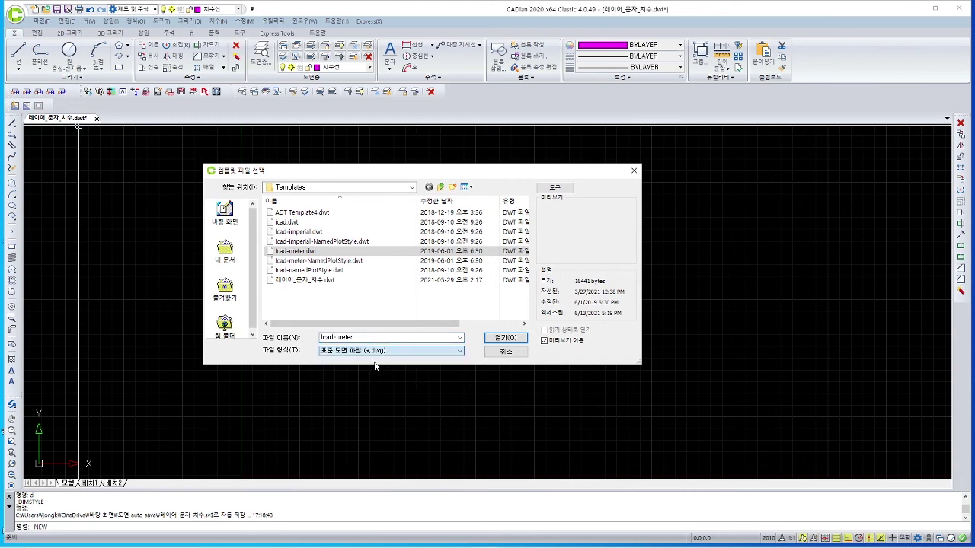
{"action": "double_click", "coordinate": [296, 213]}
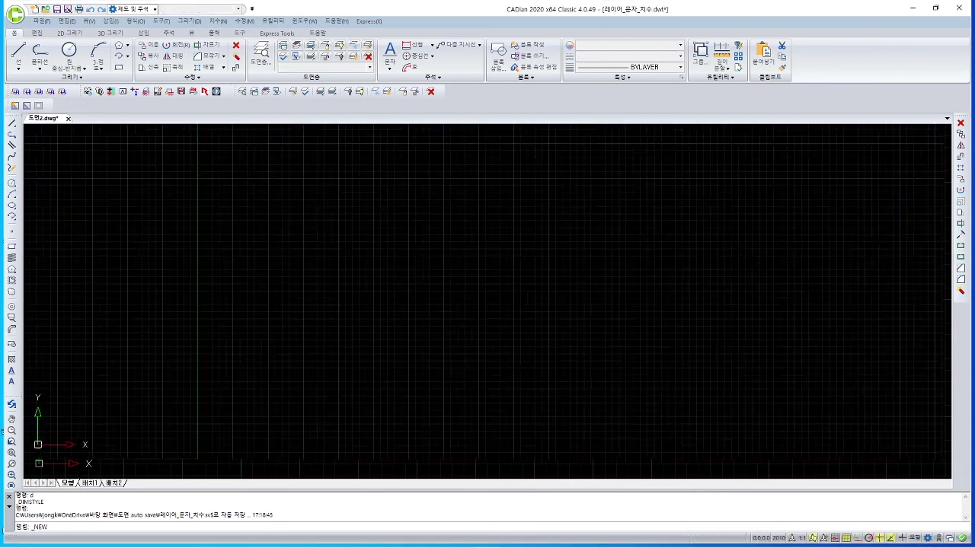
- Compare the layer list of the new drawing with that of 레이어_문자_치수.dwt, closing the new drawing in between
{"action": "left_click", "coordinate": [306, 68]}
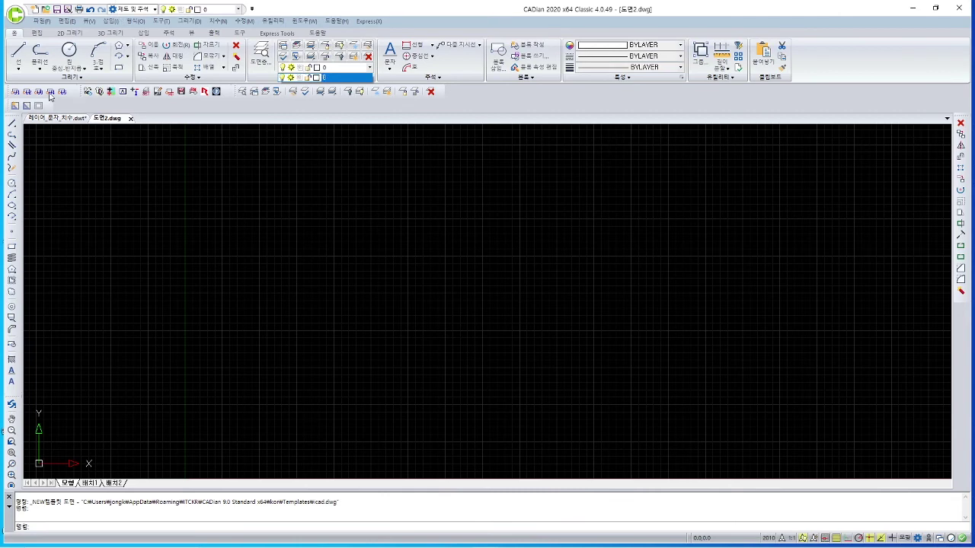
{"action": "left_click", "coordinate": [131, 120]}
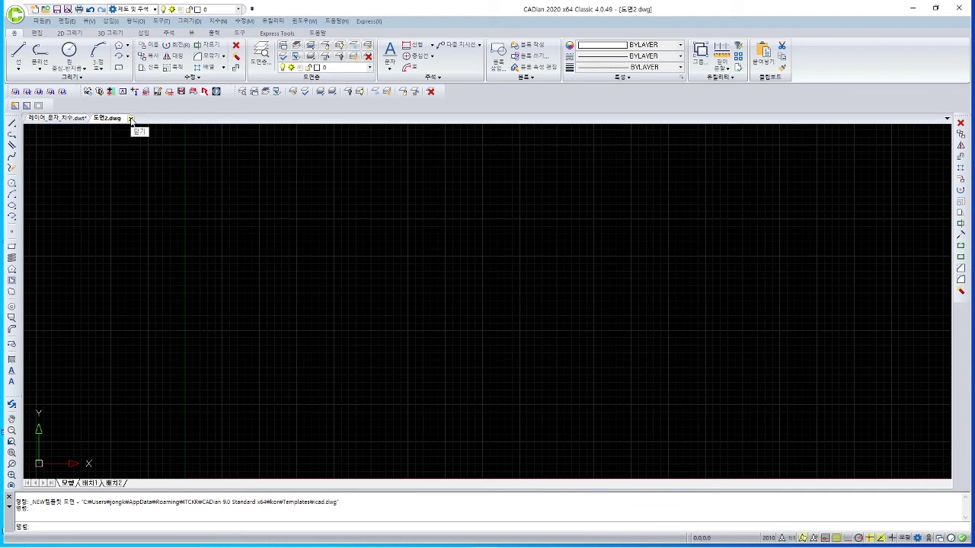
{"action": "left_click", "coordinate": [131, 120]}
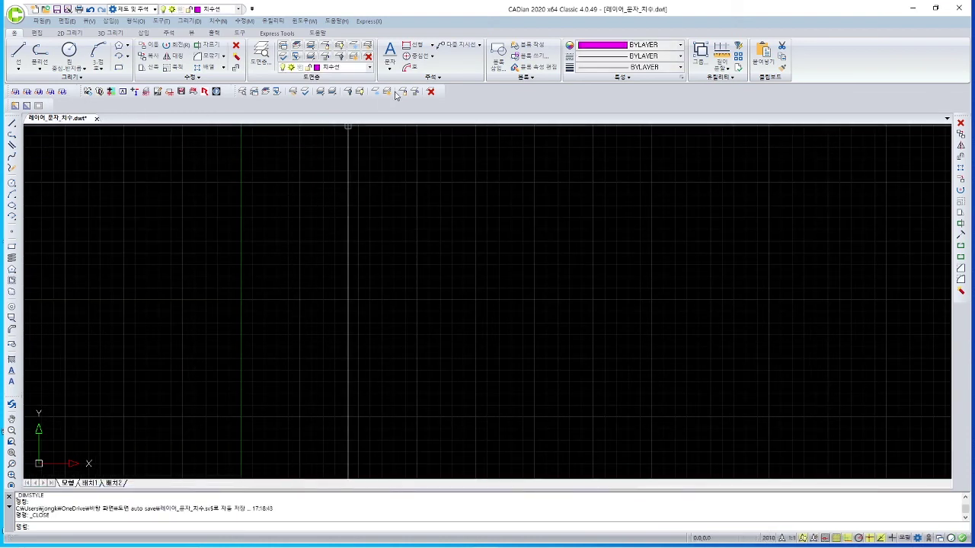
{"action": "left_click", "coordinate": [370, 68]}
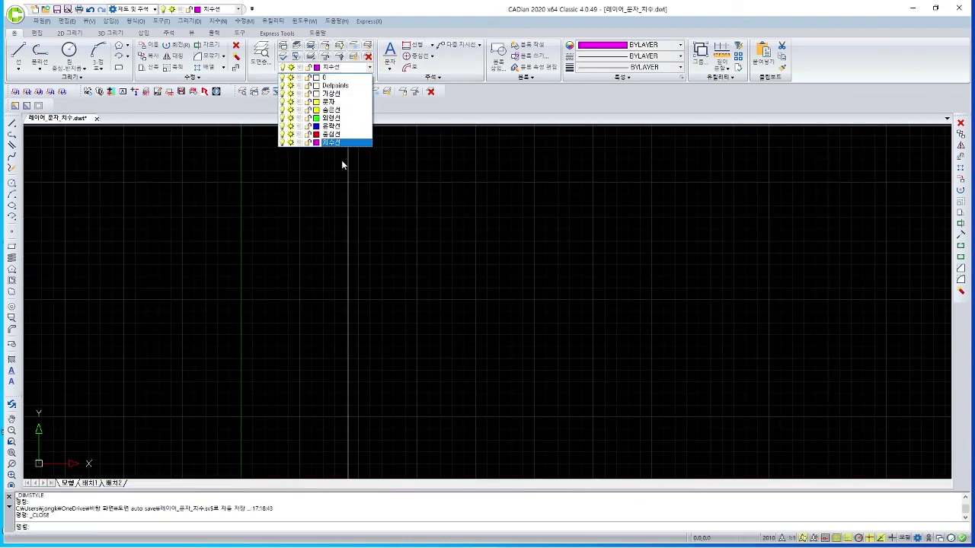
{"action": "left_click", "coordinate": [196, 185]}
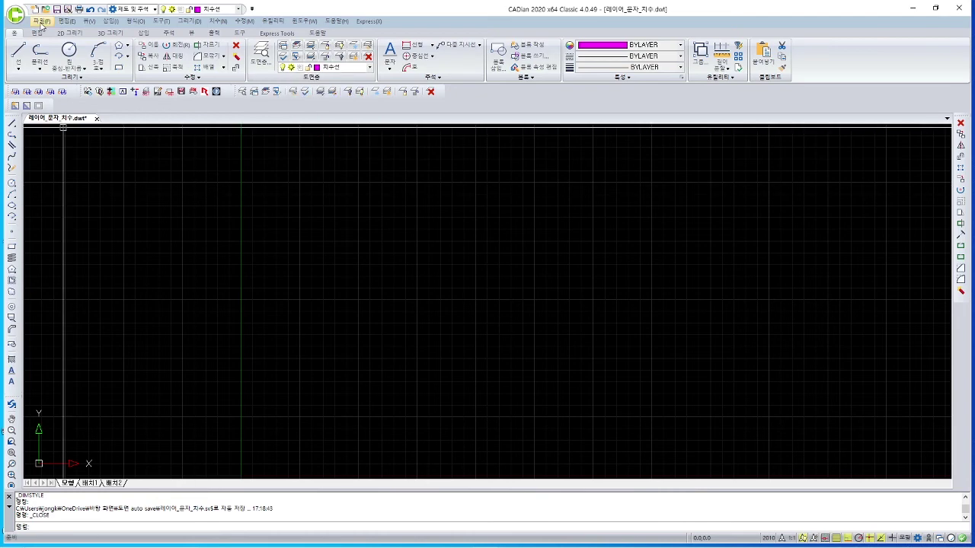
- Save the drawing in the Templates folder as a 도면 템플릿 (*.dwt) file, overwriting the existing 레이어_문자_치수.dwt
{"action": "left_click", "coordinate": [42, 21]}
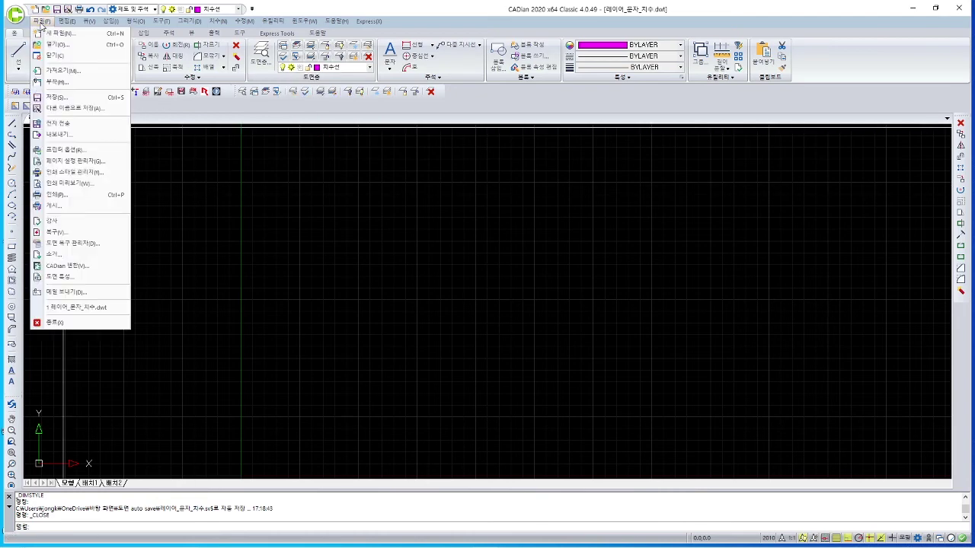
{"action": "left_click", "coordinate": [87, 107]}
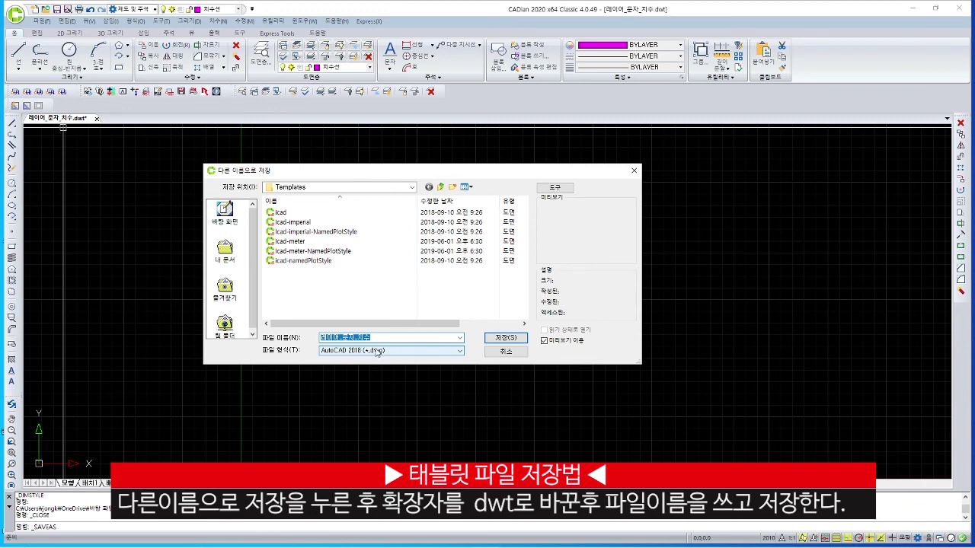
{"action": "left_click", "coordinate": [358, 336]}
{"action": "double_click", "coordinate": [357, 336]}
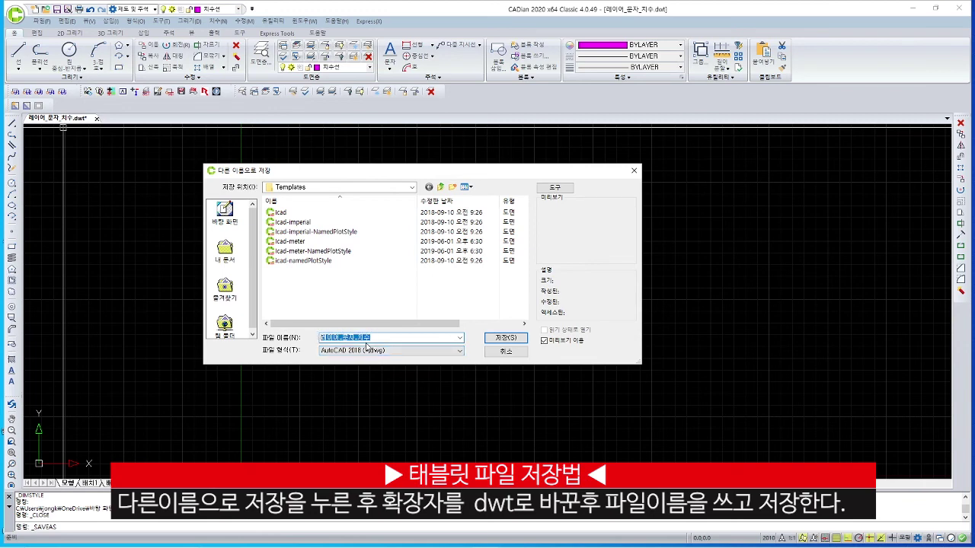
{"action": "left_click", "coordinate": [345, 337]}
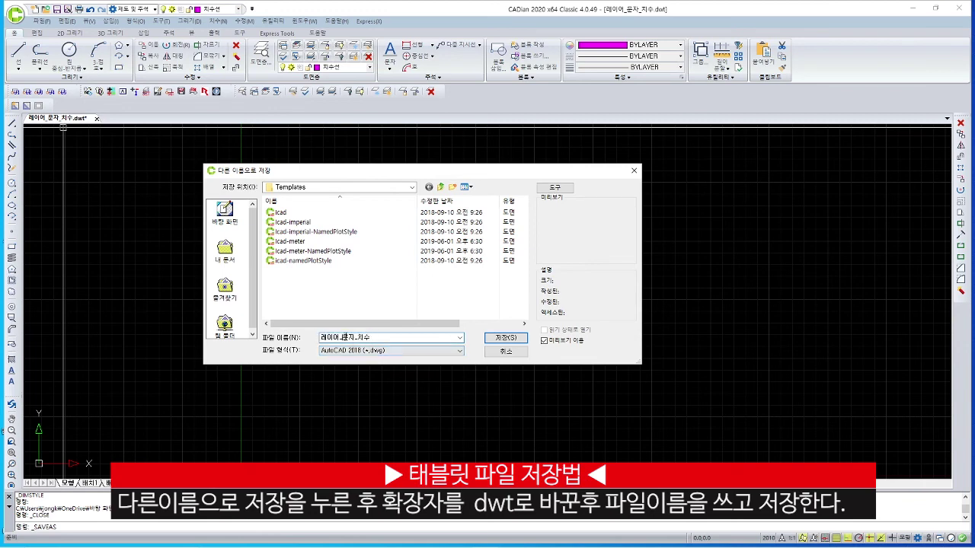
{"action": "left_click", "coordinate": [396, 353]}
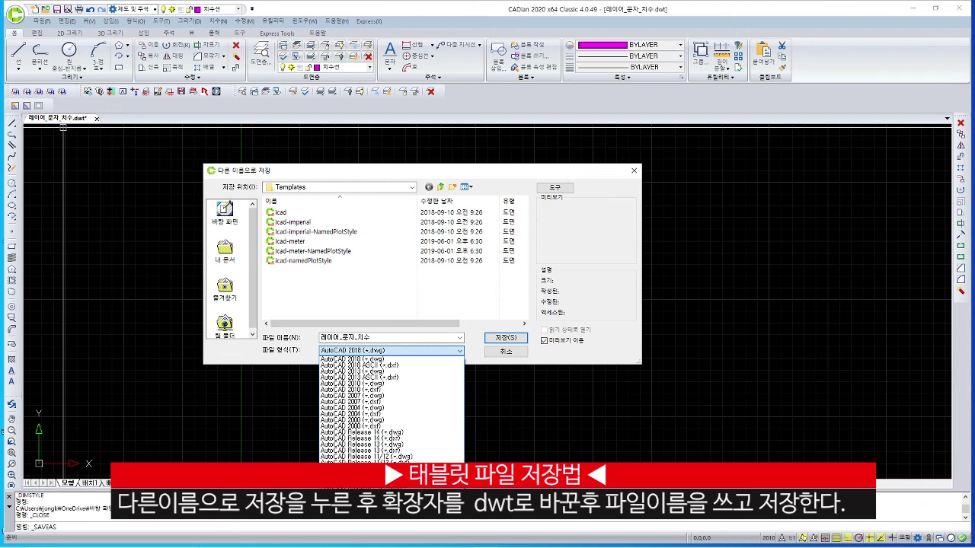
{"action": "left_click", "coordinate": [365, 482]}
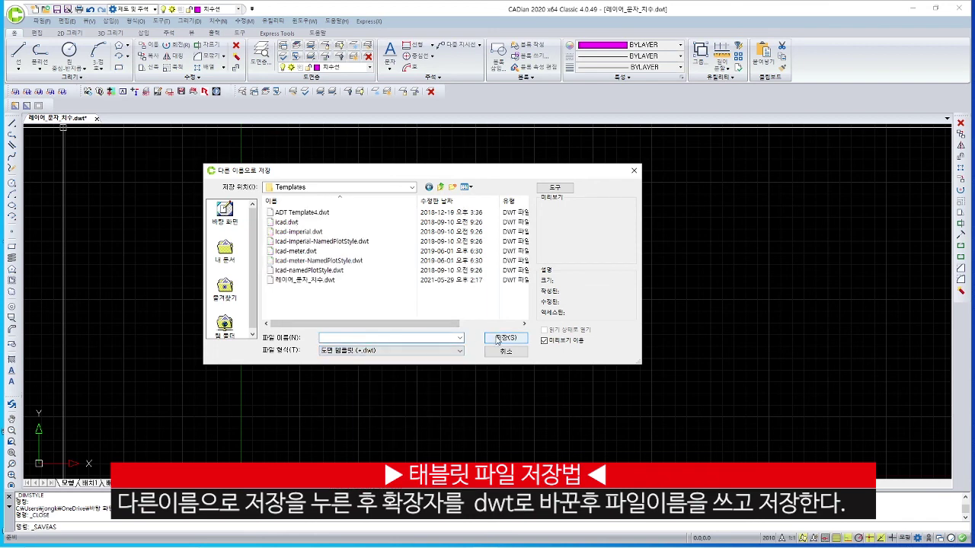
{"action": "left_click", "coordinate": [300, 281]}
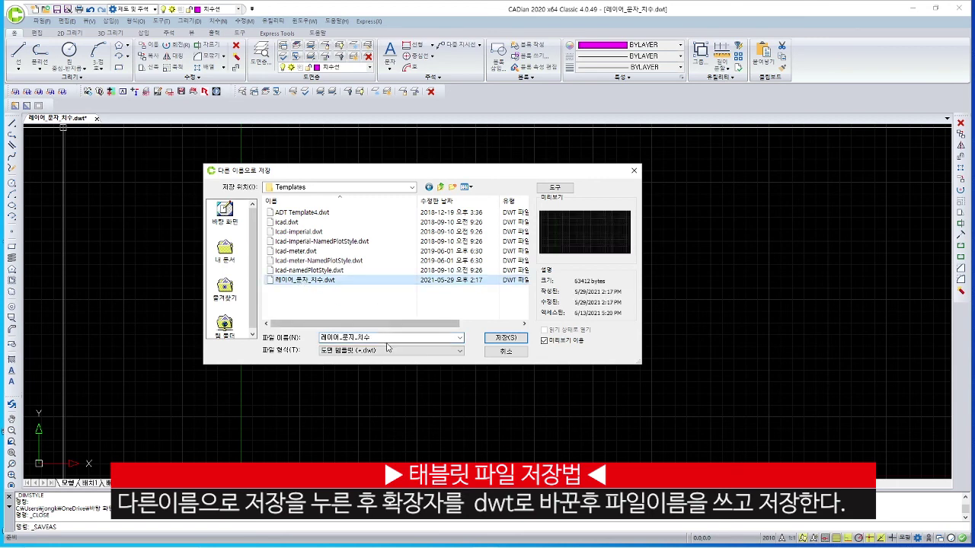
{"action": "left_click", "coordinate": [505, 338]}
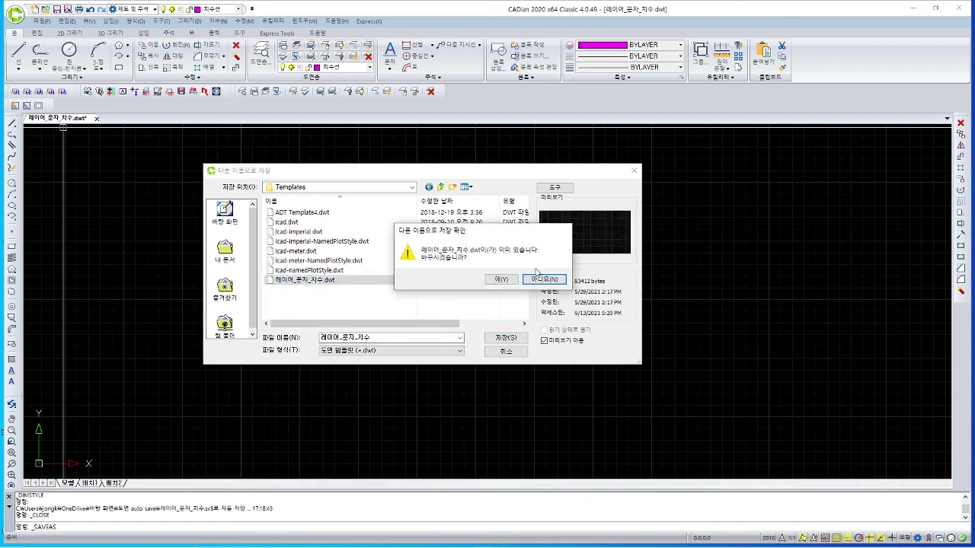
{"action": "left_click", "coordinate": [499, 280]}
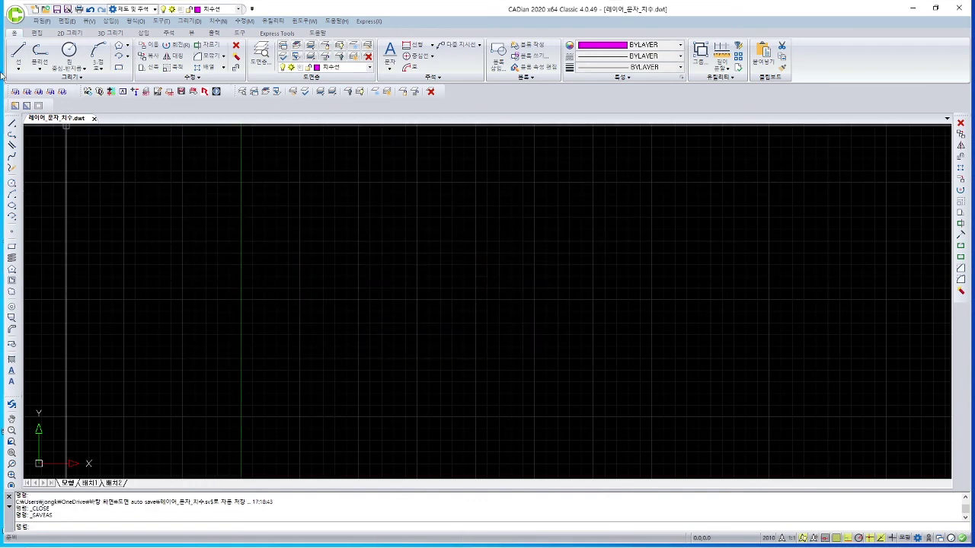
- With the saved template closed, create a new drawing from 레이어_문자_치수.dwt in the Templates folder and check its layer list
{"action": "left_click", "coordinate": [95, 120]}
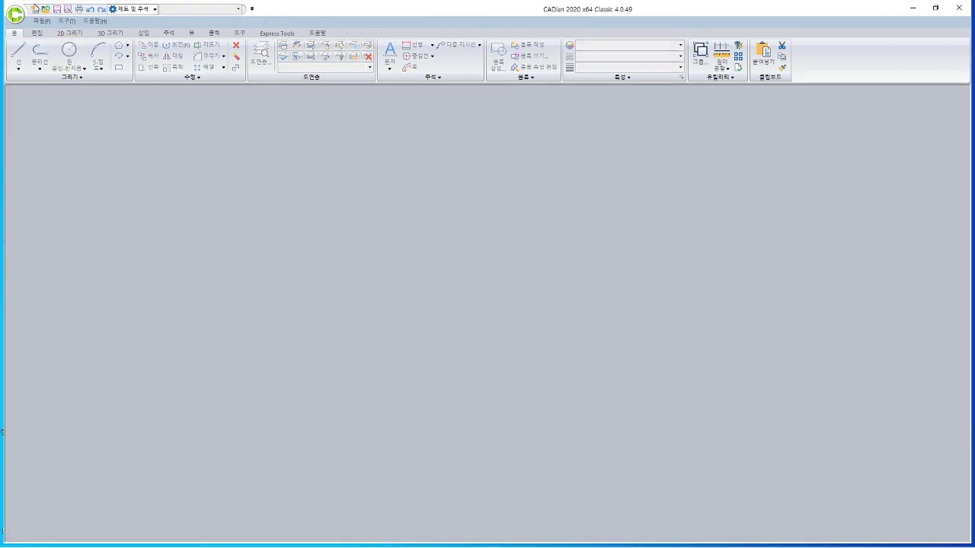
{"action": "left_click", "coordinate": [36, 9]}
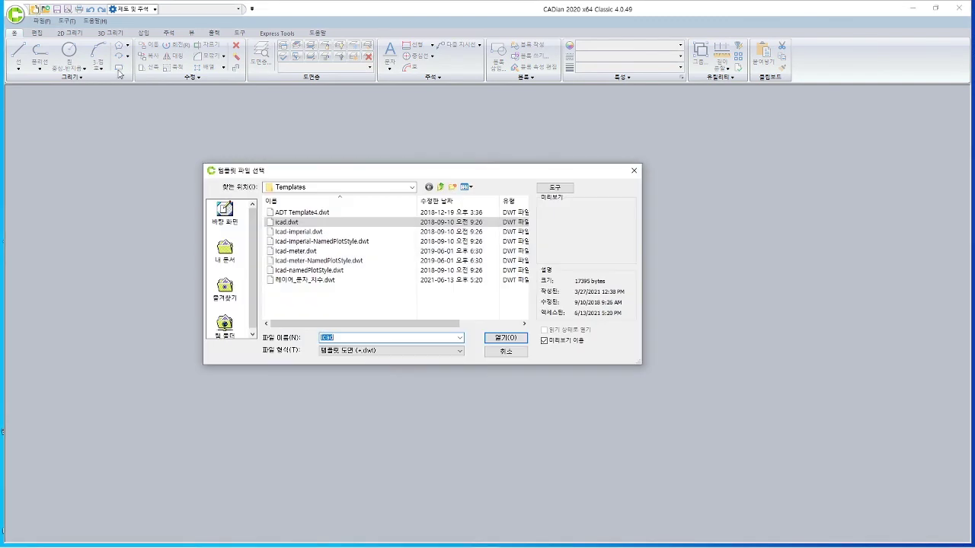
{"action": "left_click", "coordinate": [349, 351]}
{"action": "left_click", "coordinate": [350, 352]}
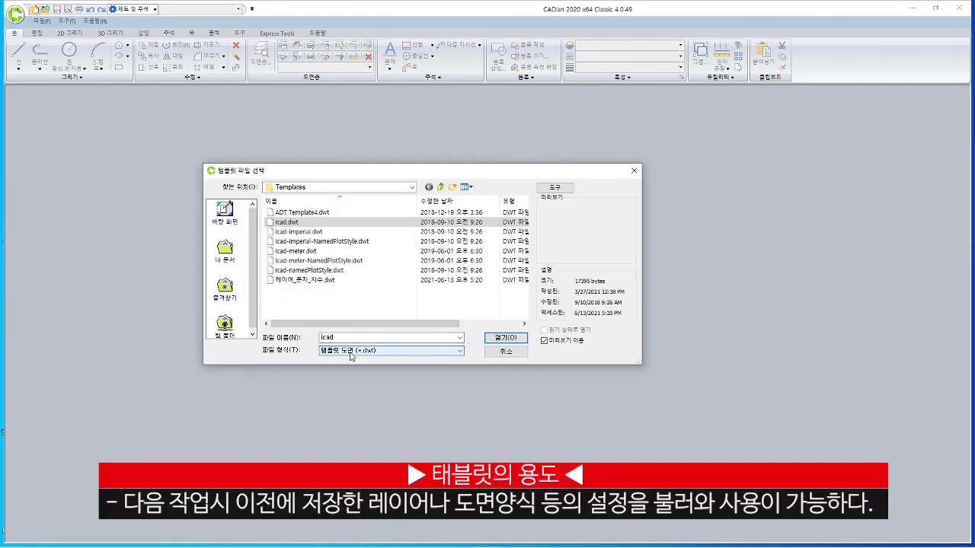
{"action": "left_click", "coordinate": [351, 352]}
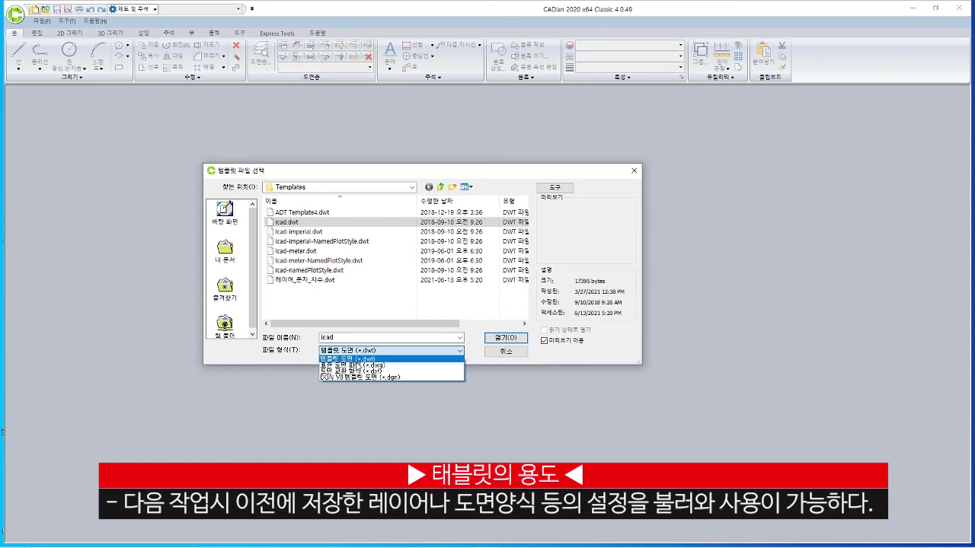
{"action": "left_click", "coordinate": [358, 361]}
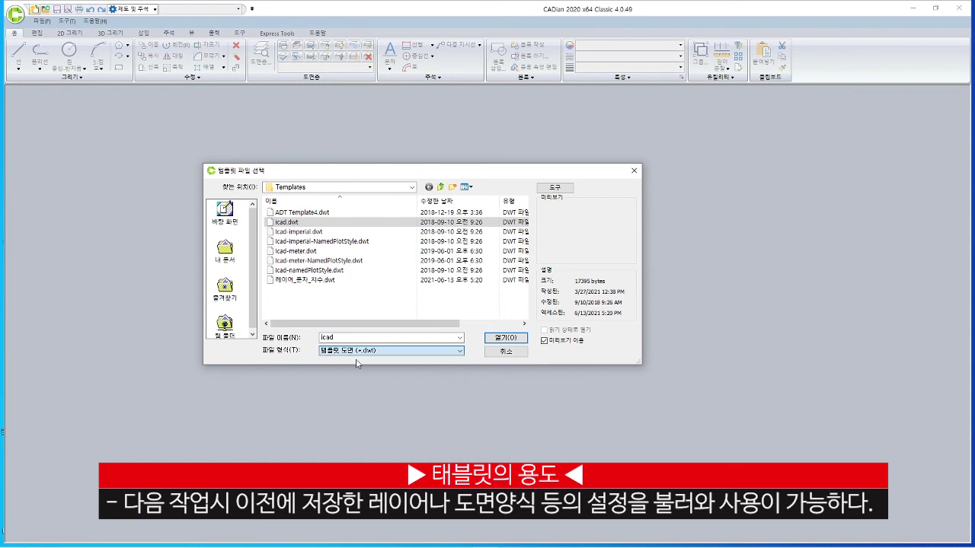
{"action": "left_click", "coordinate": [303, 280]}
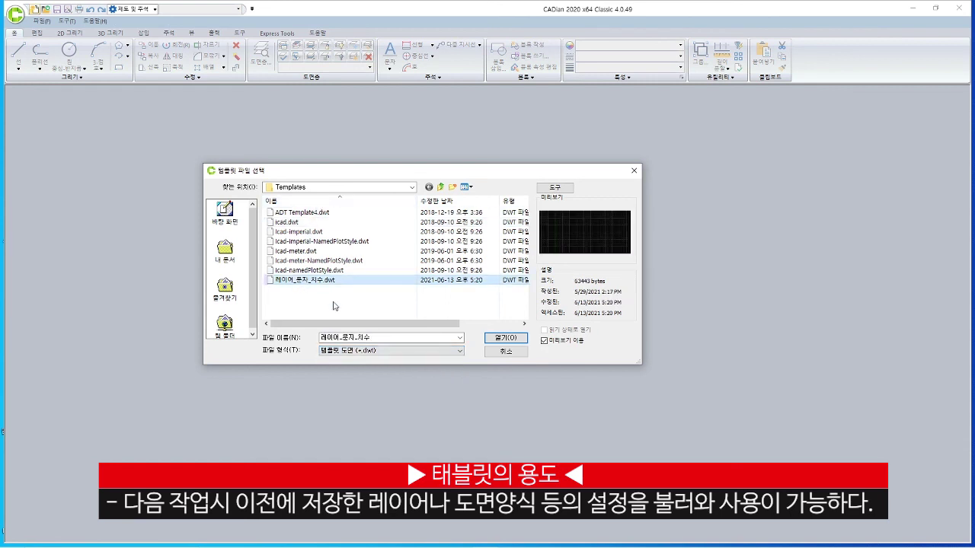
{"action": "left_click", "coordinate": [506, 338]}
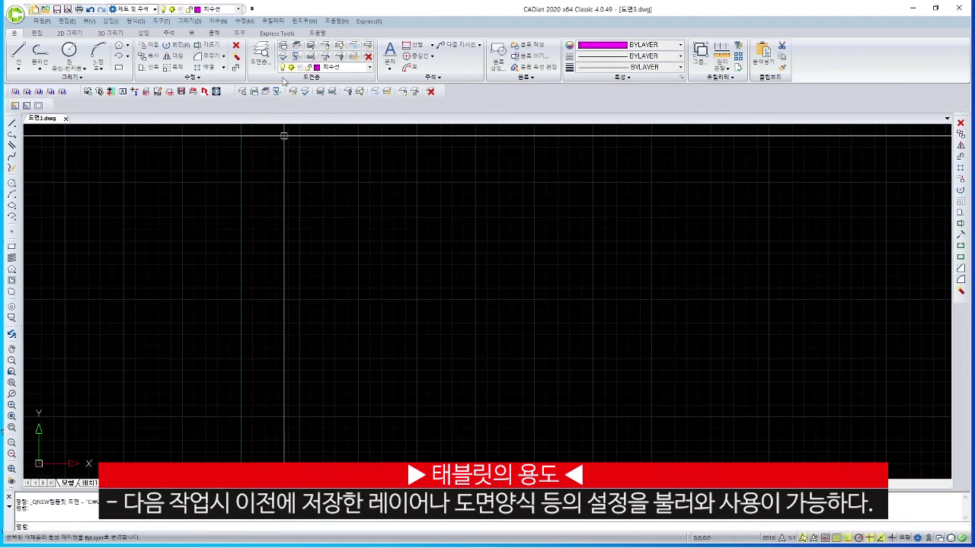
{"action": "left_click", "coordinate": [323, 68]}
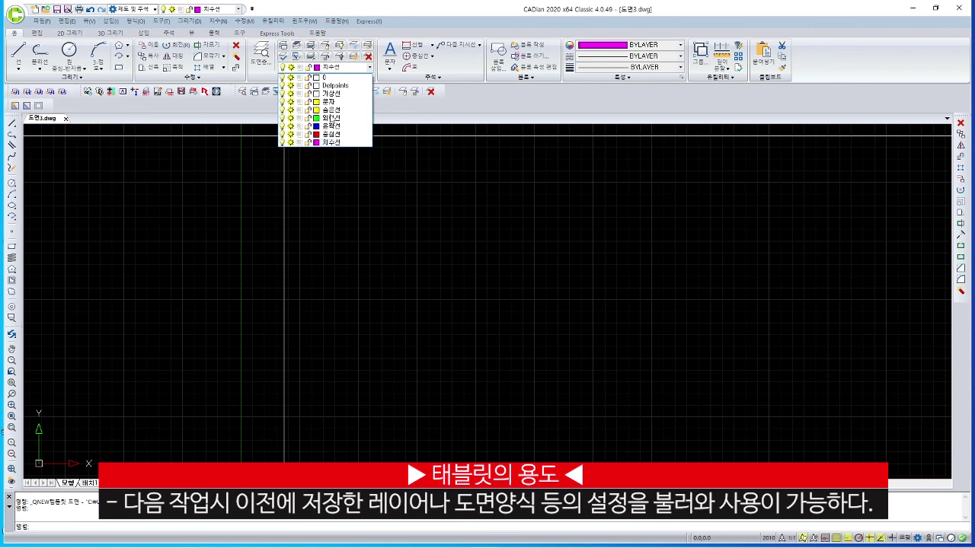
{"action": "left_click", "coordinate": [404, 238]}
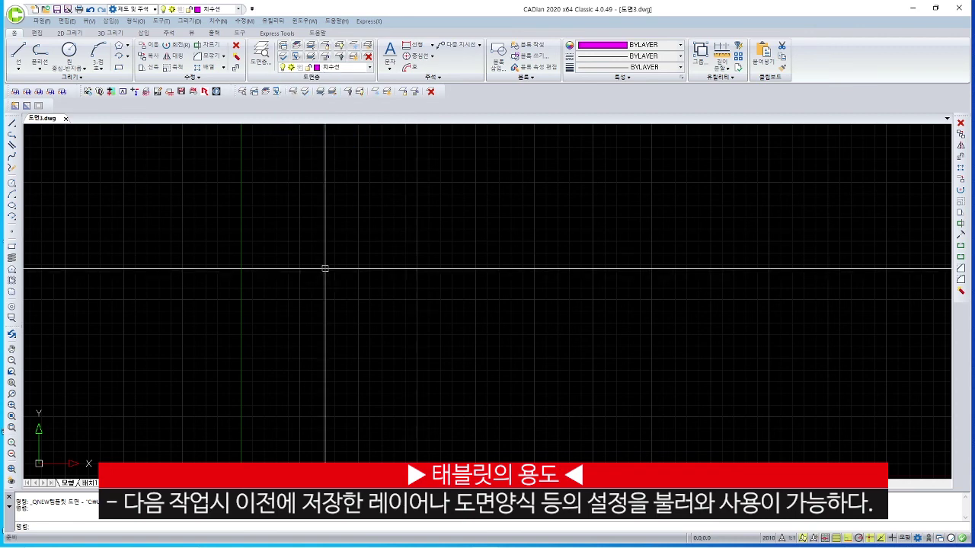